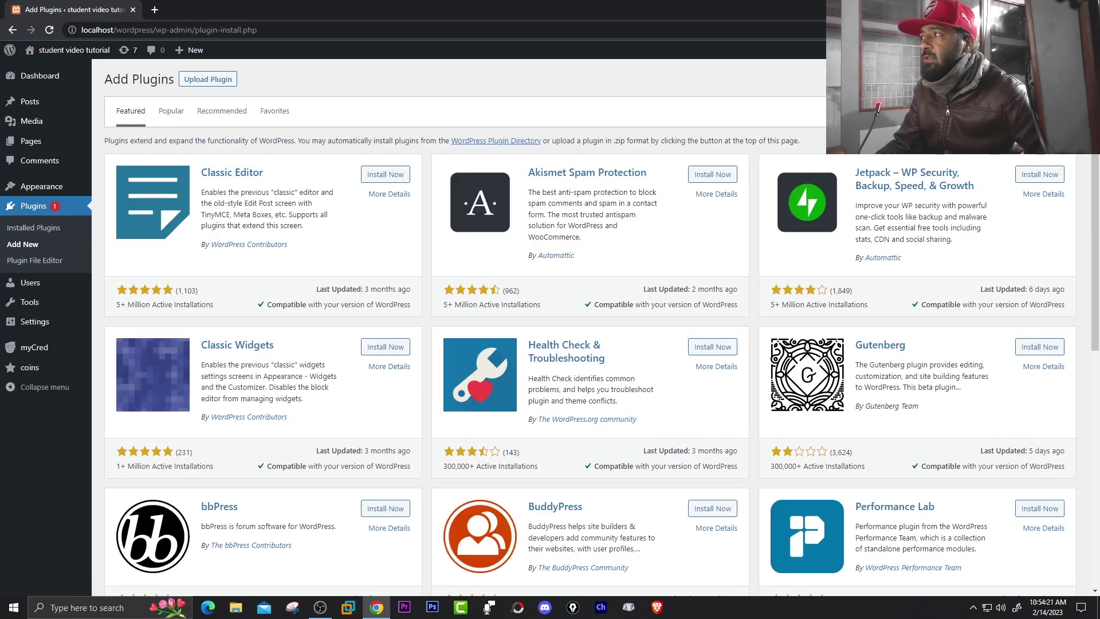
# Step: Search the plugin directory for real estate plugins, install Essential Real Estate and activate it
pyautogui.press('Return')
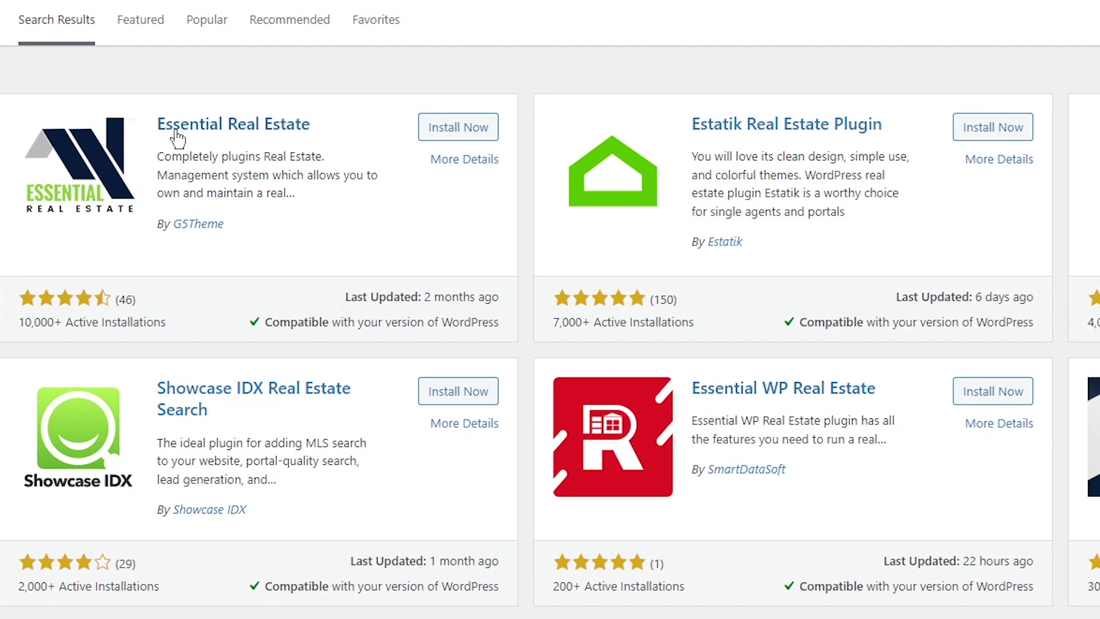
pyautogui.click(463, 127)
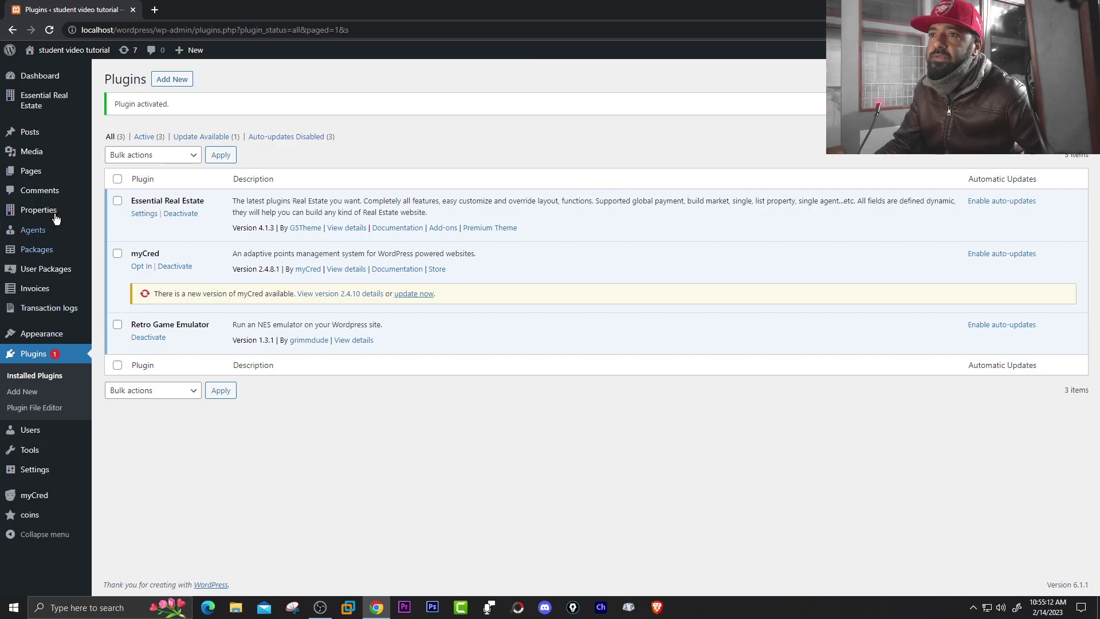
# Step: Look over the sections added by the real estate plugin and open the list of all properties
pyautogui.moveTo(58, 208)
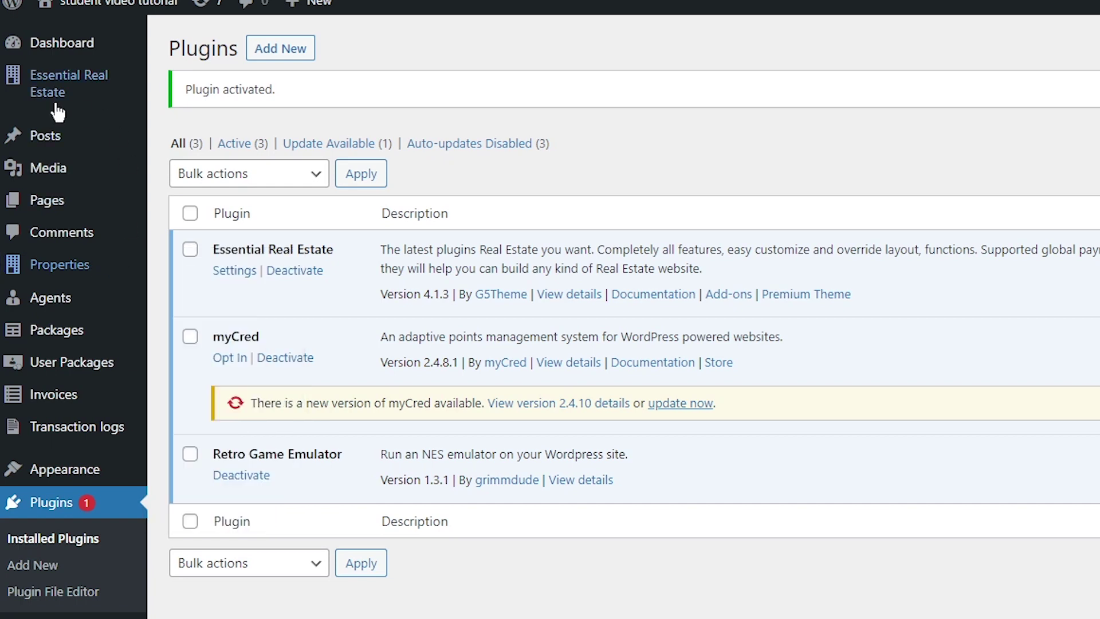
pyautogui.moveTo(42, 91)
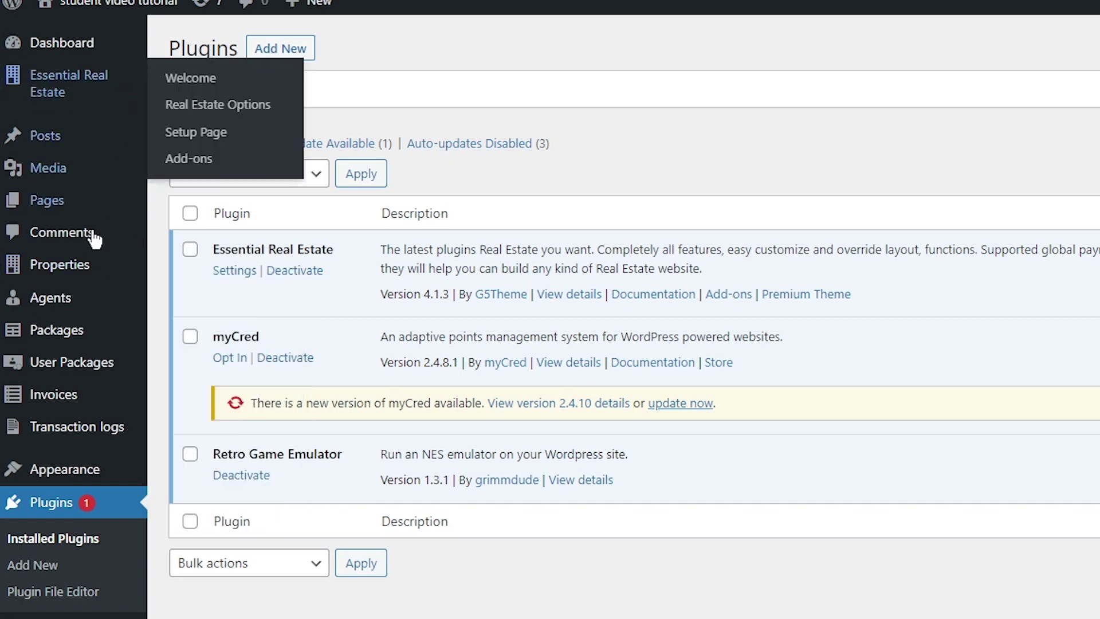
pyautogui.moveTo(110, 304)
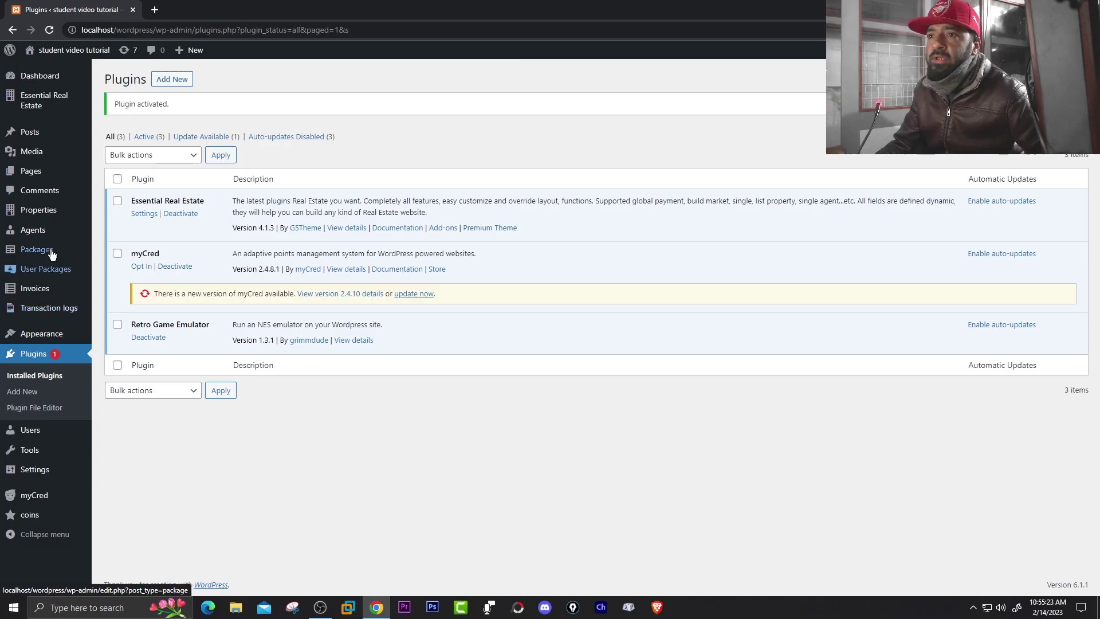
pyautogui.moveTo(36, 217)
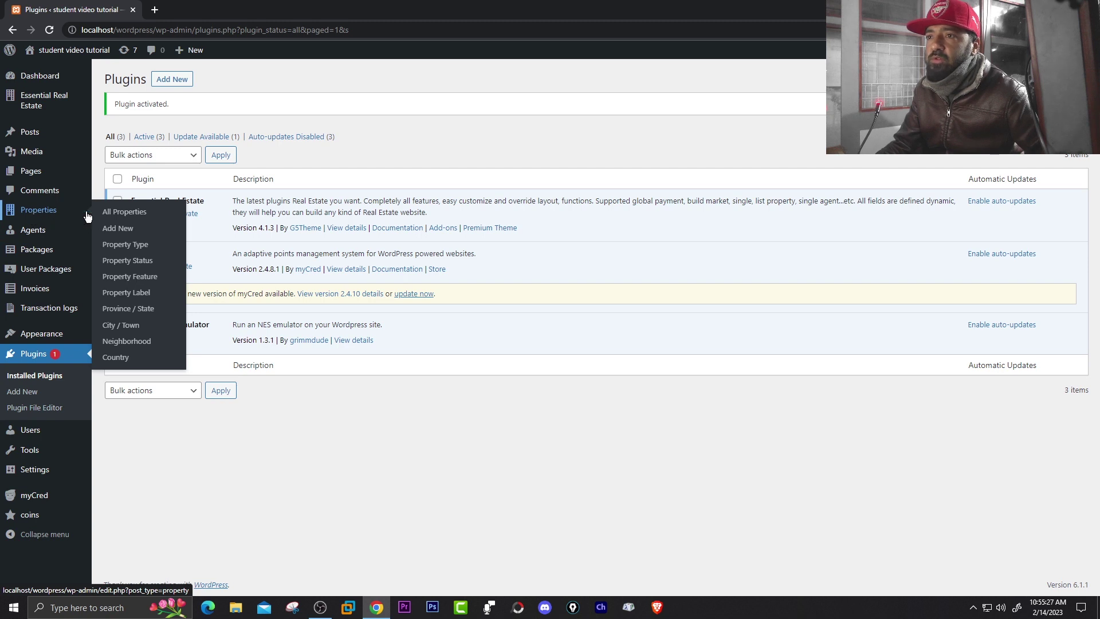
pyautogui.click(109, 213)
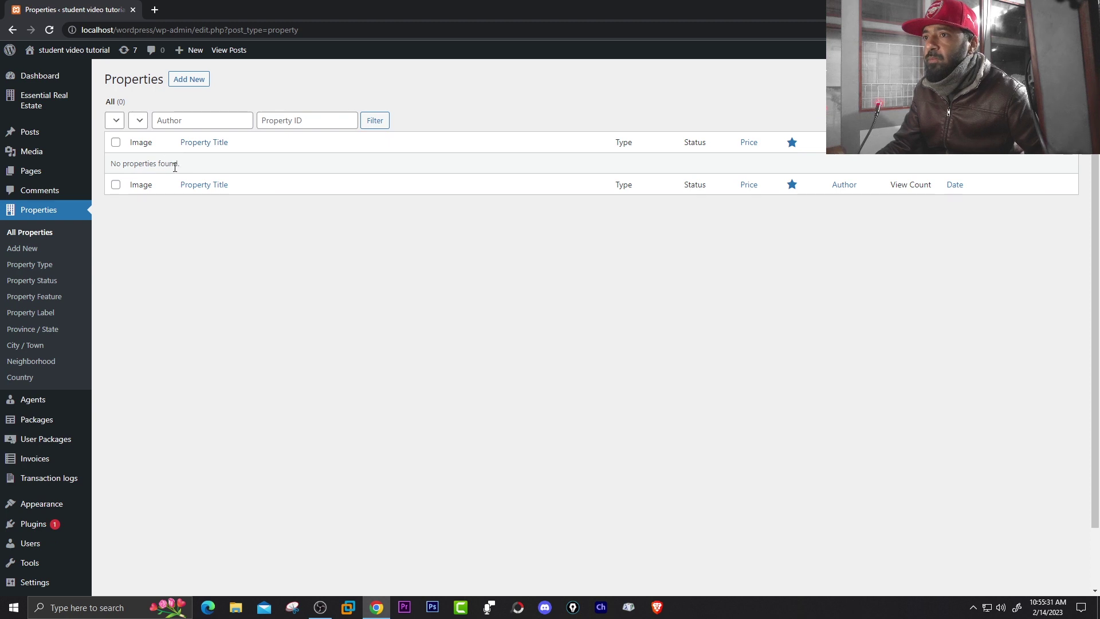
pyautogui.moveTo(183, 165); pyautogui.dragTo(114, 164)
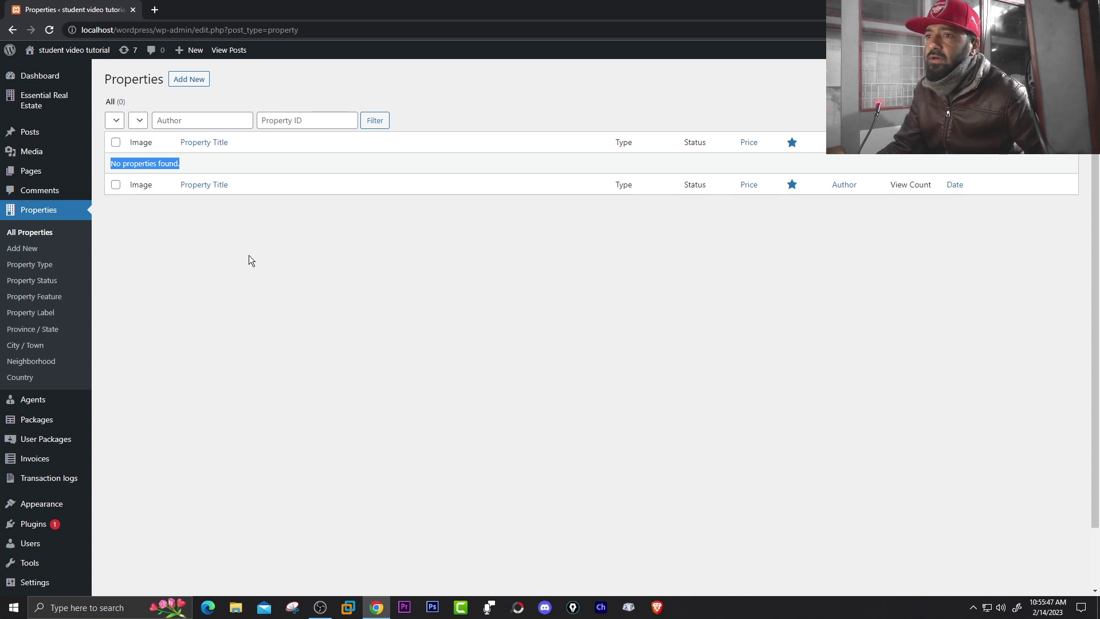
# Step: Open the form for adding a new property in a separate browser tab and switch to it
pyautogui.rightClick(23, 250)
pyautogui.click(38, 253)
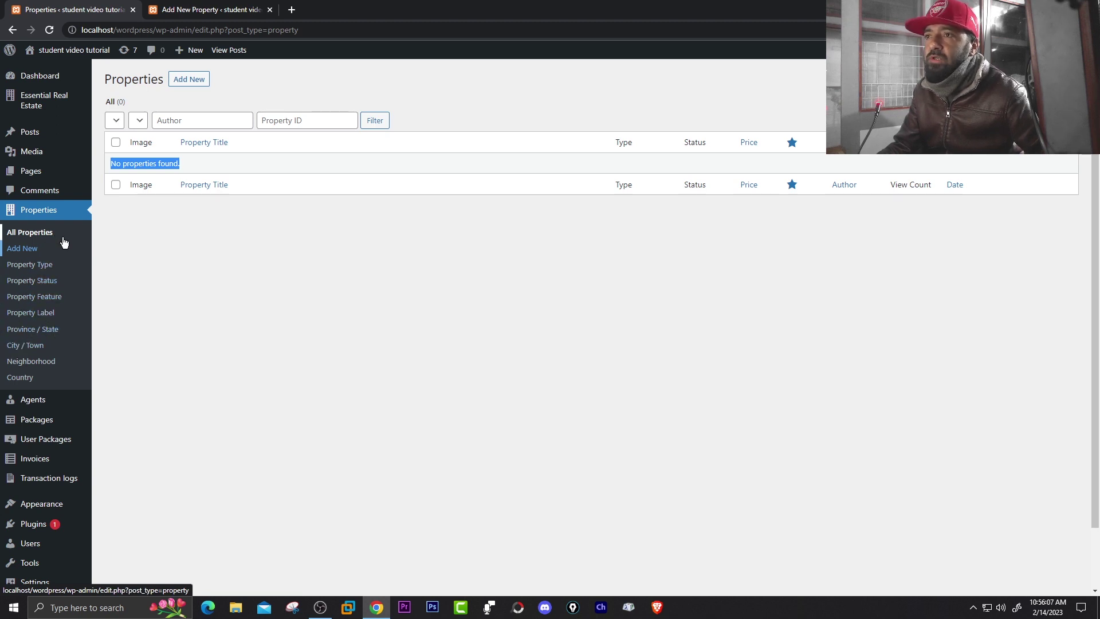
pyautogui.click(191, 5)
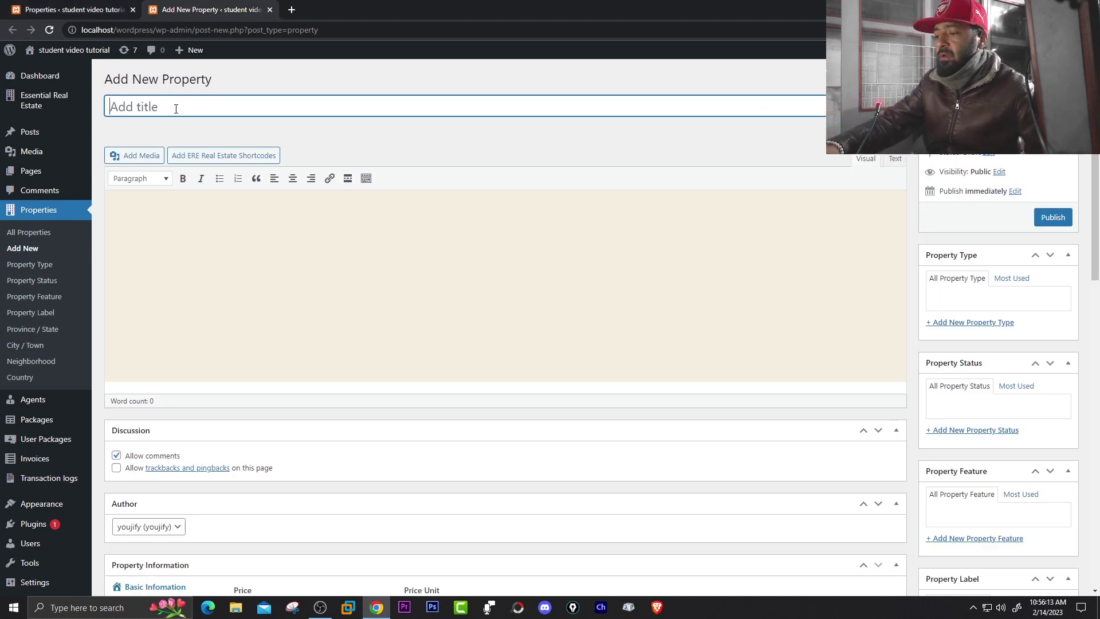
# Step: Title the property "new house on sale"
pyautogui.write('new')
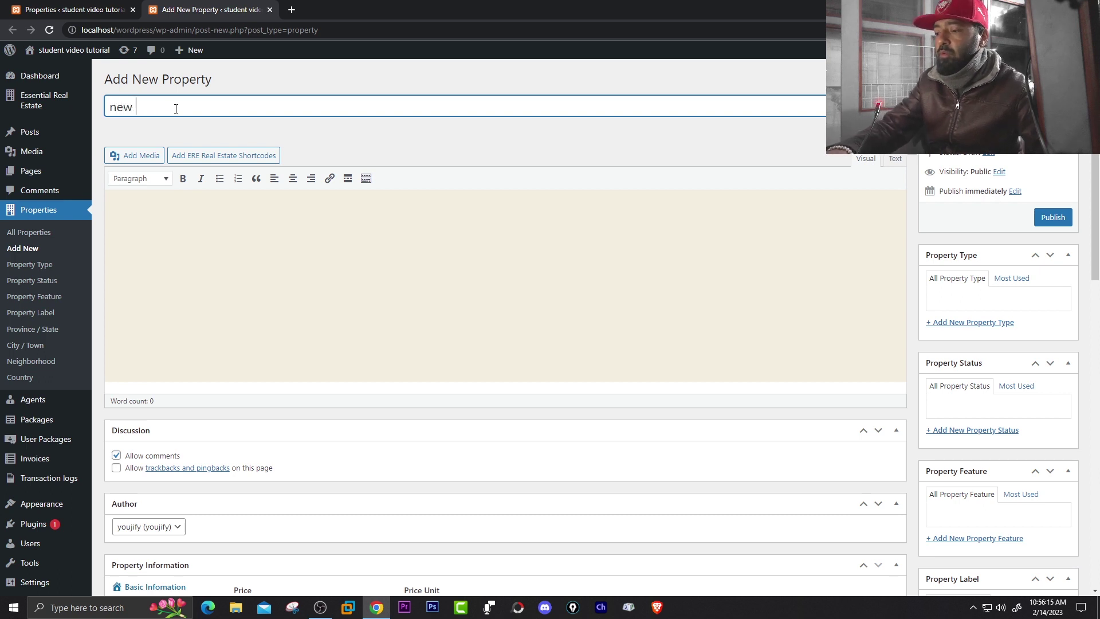
pyautogui.write(' hou')
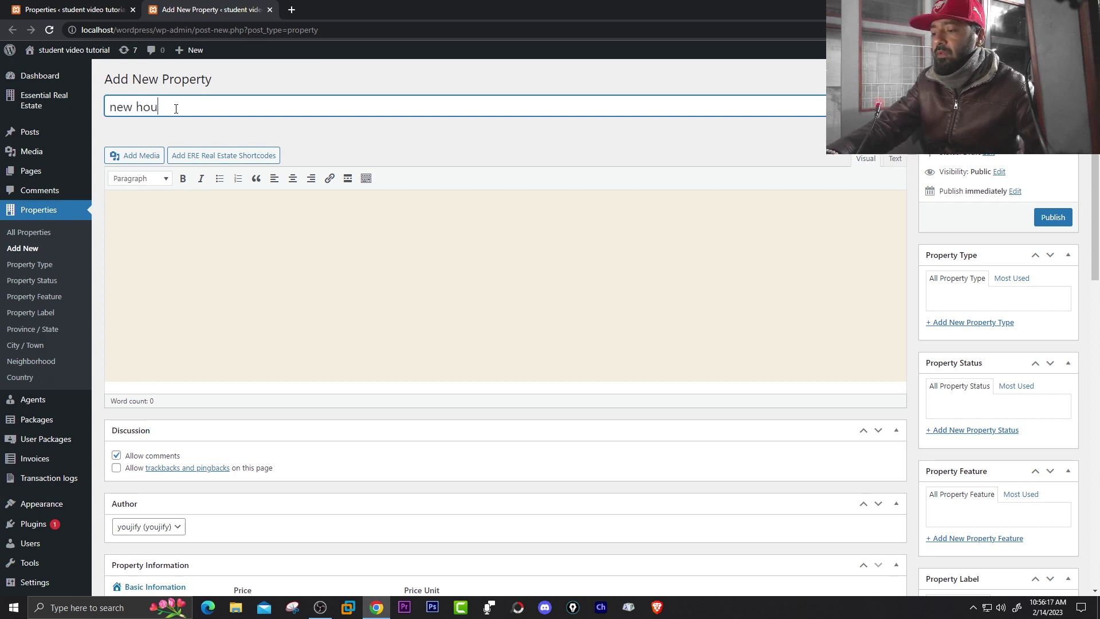
pyautogui.write('se on ')
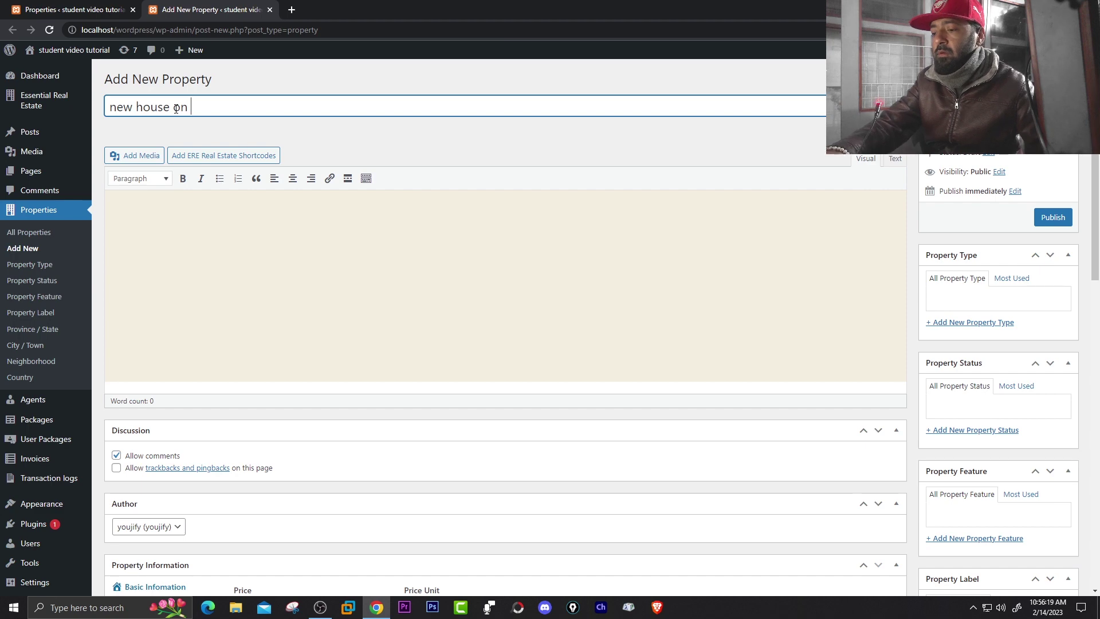
pyautogui.write('sale')
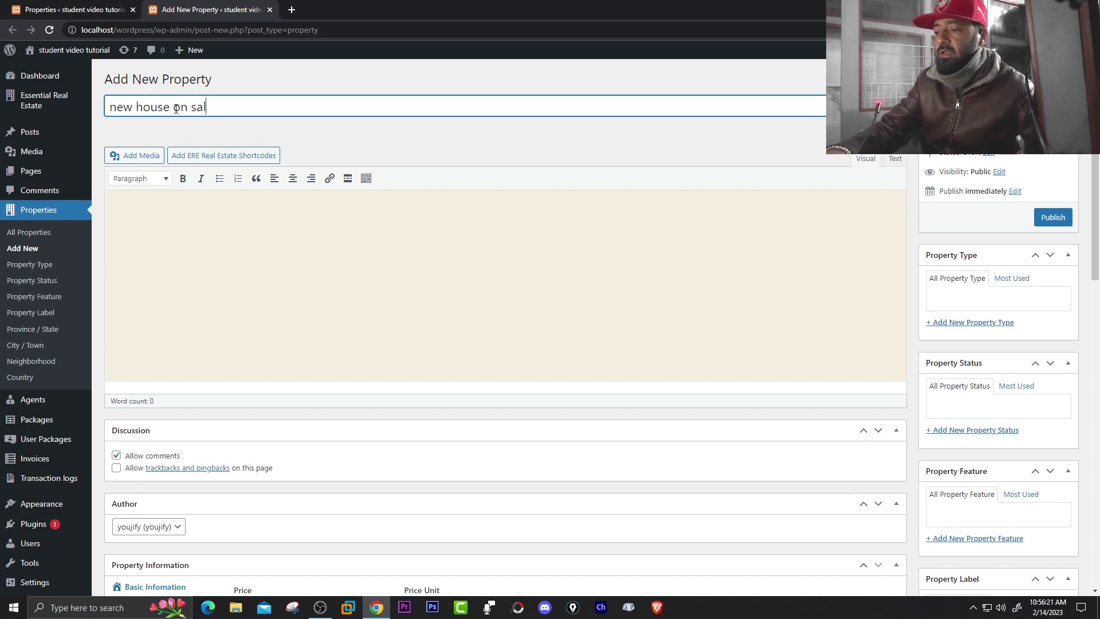
# Step: Fill the property description with three left-aligned placeholder paragraphs: "hjkhkhjk", "hghghg" and "kjkjkj"
pyautogui.click(217, 311)
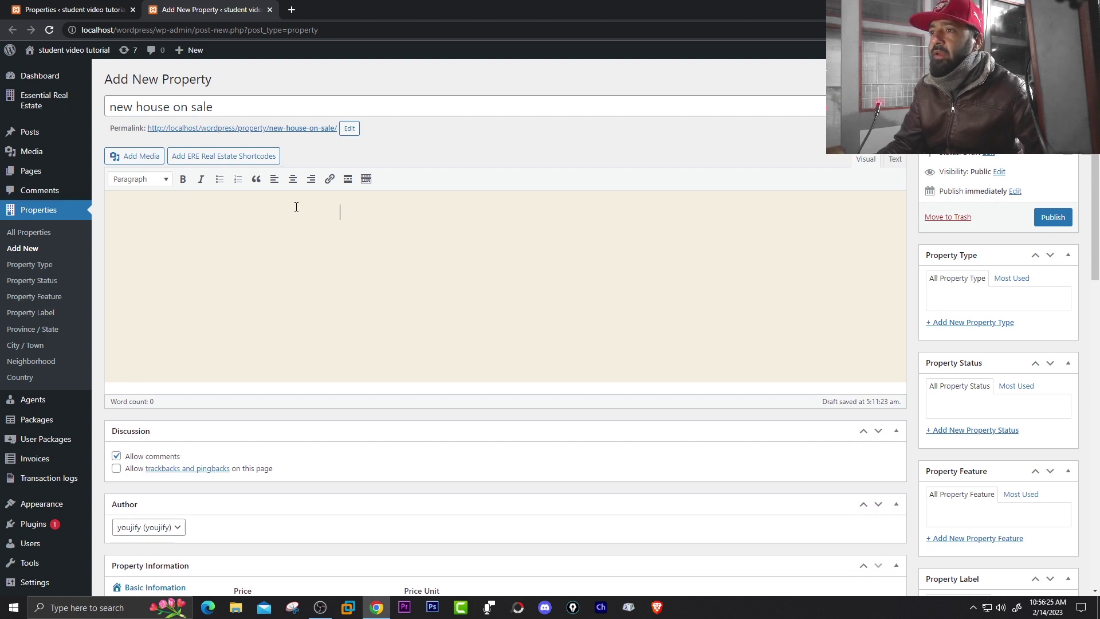
pyautogui.click(274, 180)
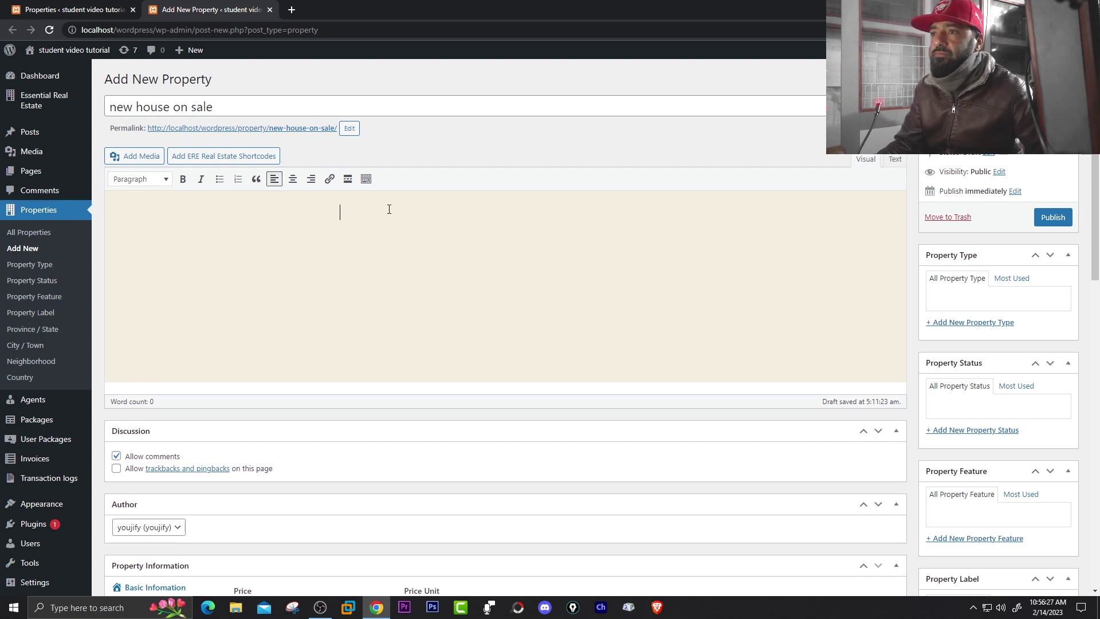
pyautogui.write('h')
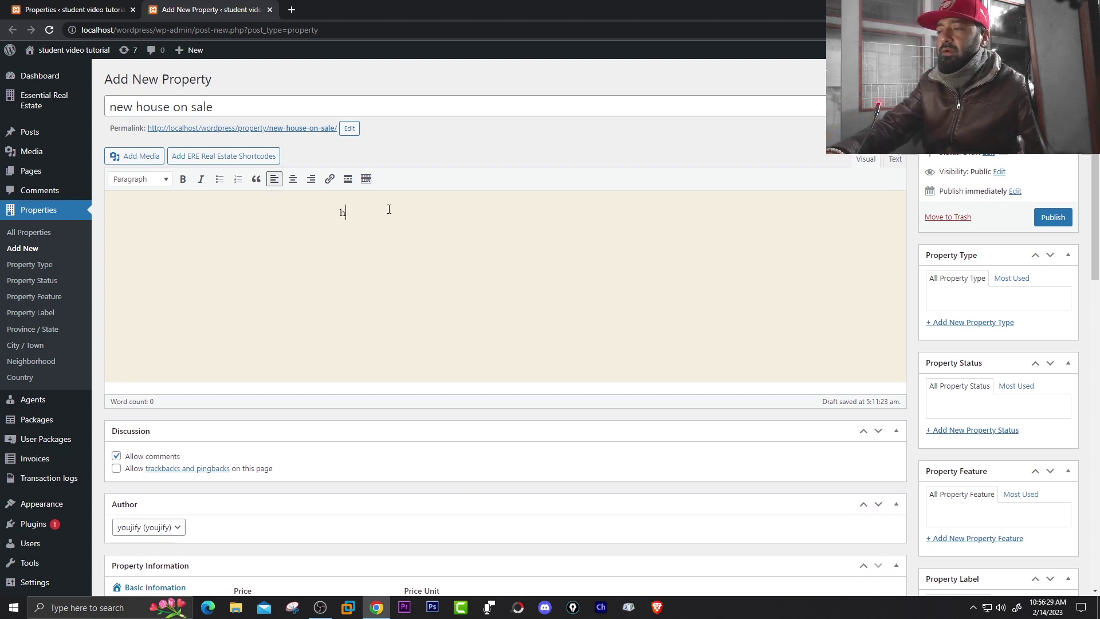
pyautogui.write('jkhkhjk')
pyautogui.press('Return')
pyautogui.write('hgh')
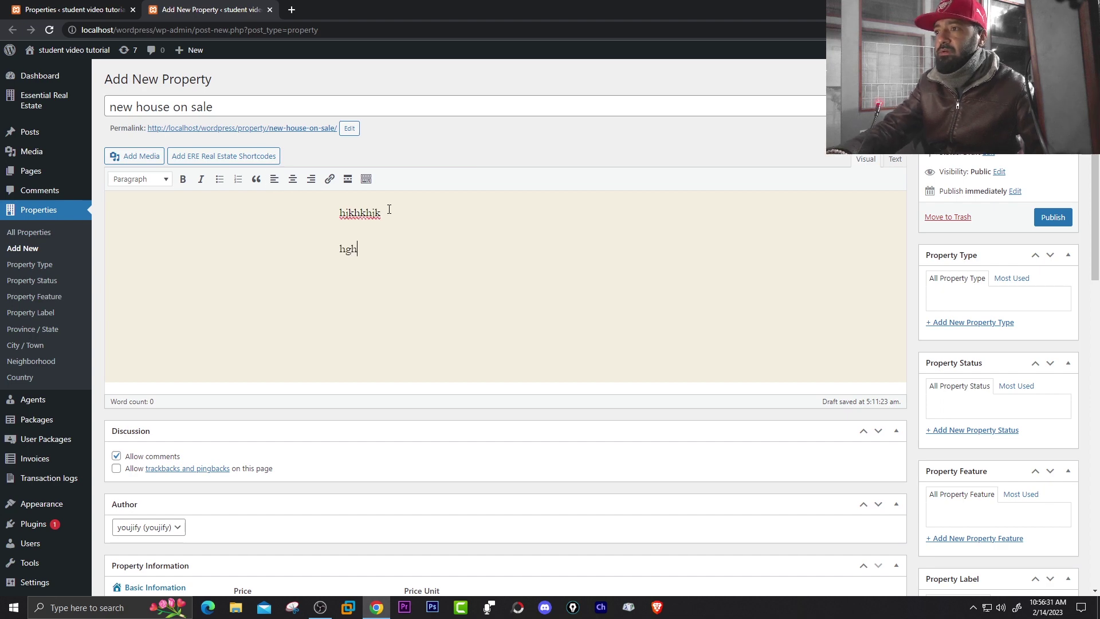
pyautogui.write('ghg')
pyautogui.press('Return')
pyautogui.write('kjkjkj')
pyautogui.press('Return')
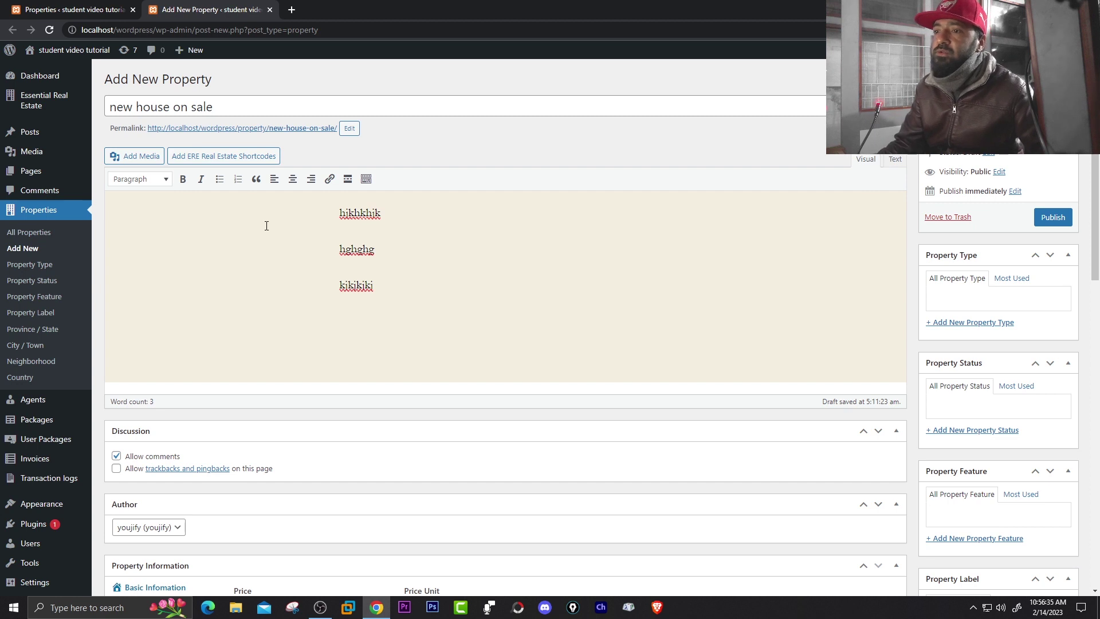
# Step: Examine the price and price label fields in the property's basic information, trying Price on Call with both Yes and No
pyautogui.scroll(-4, 266, 225)
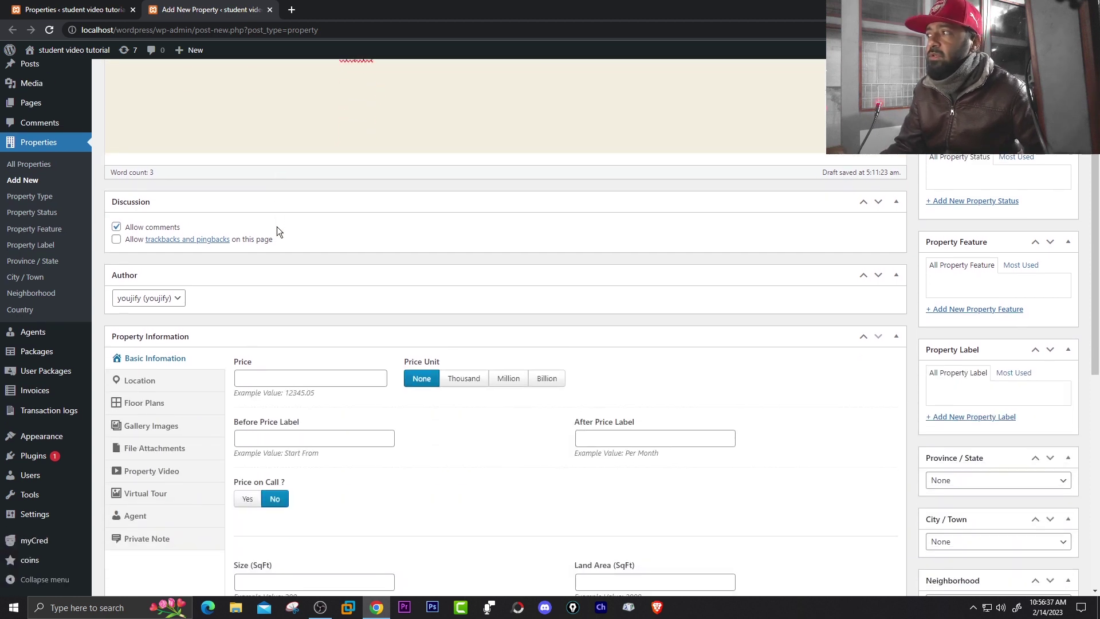
pyautogui.scroll(-3, 277, 225)
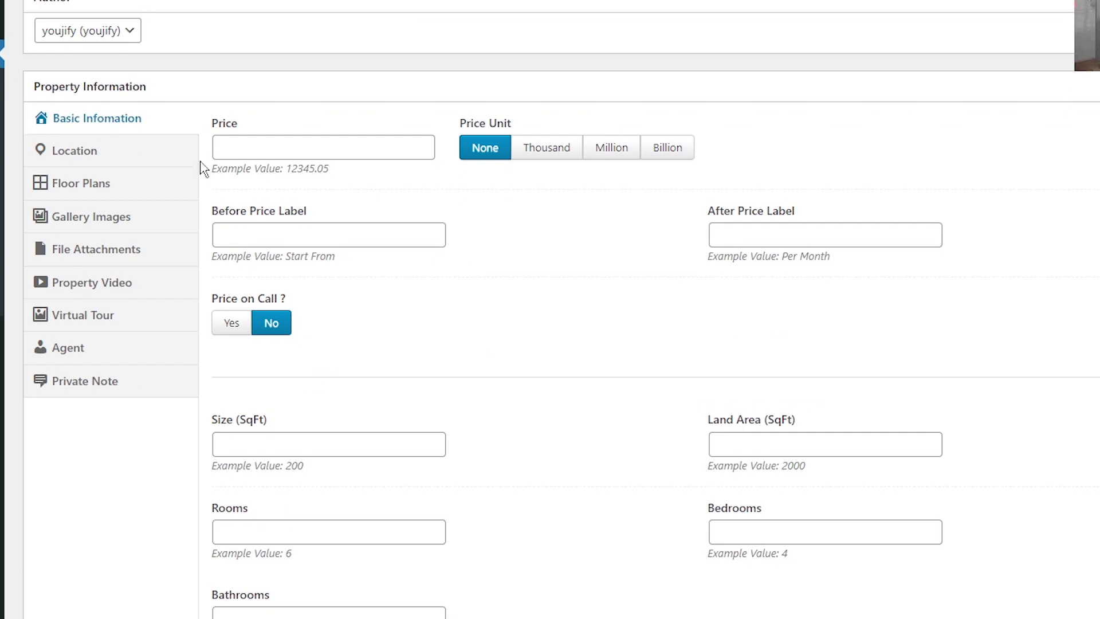
pyautogui.click(345, 146)
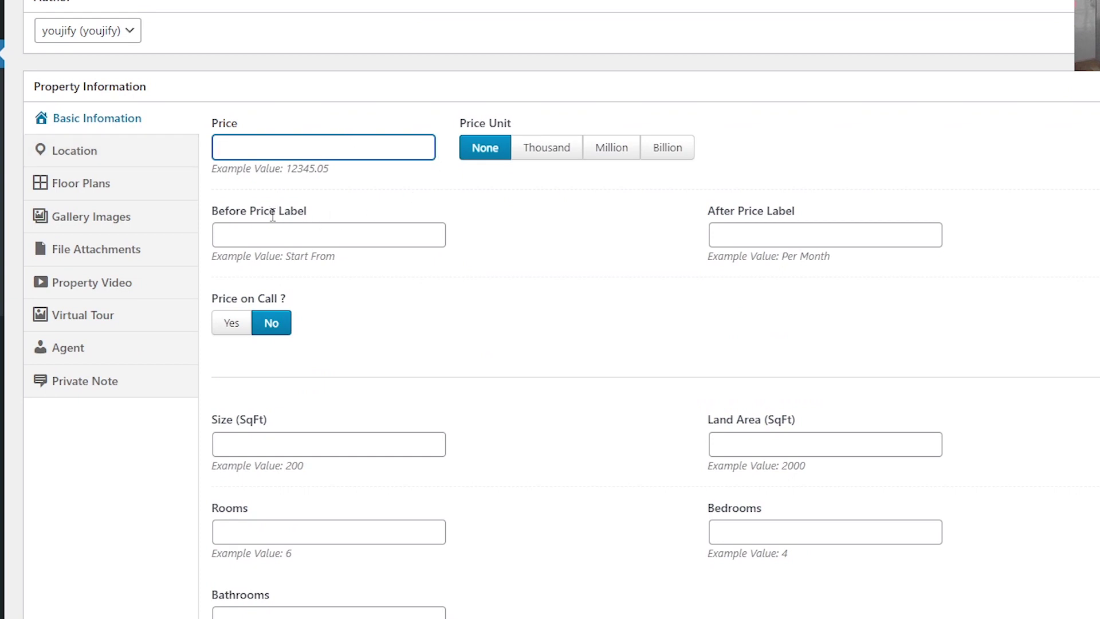
pyautogui.click(281, 230)
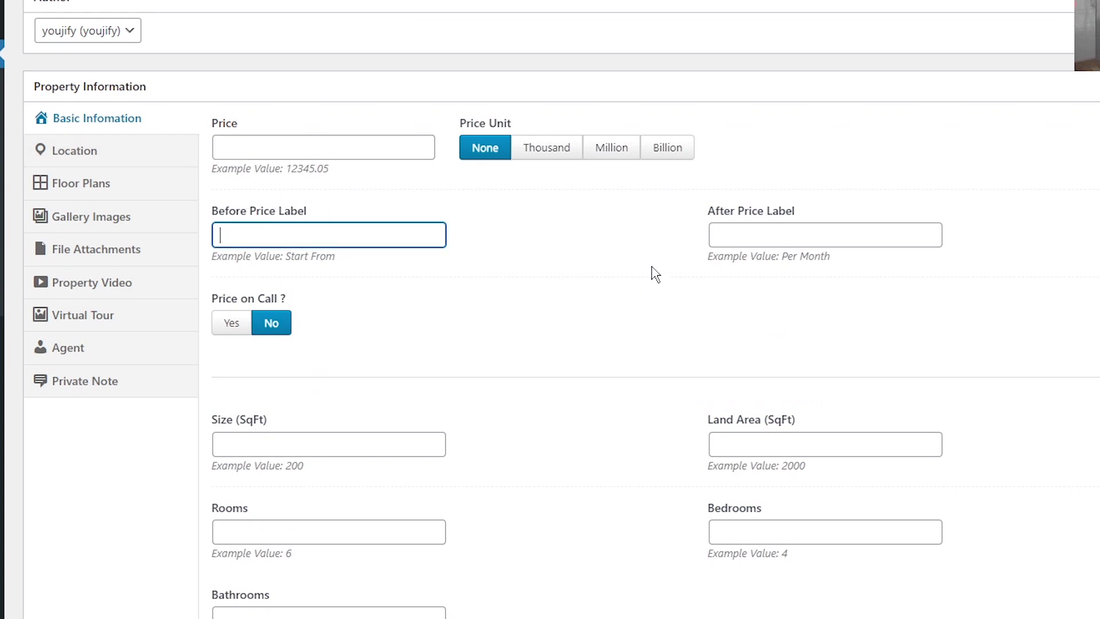
pyautogui.click(746, 238)
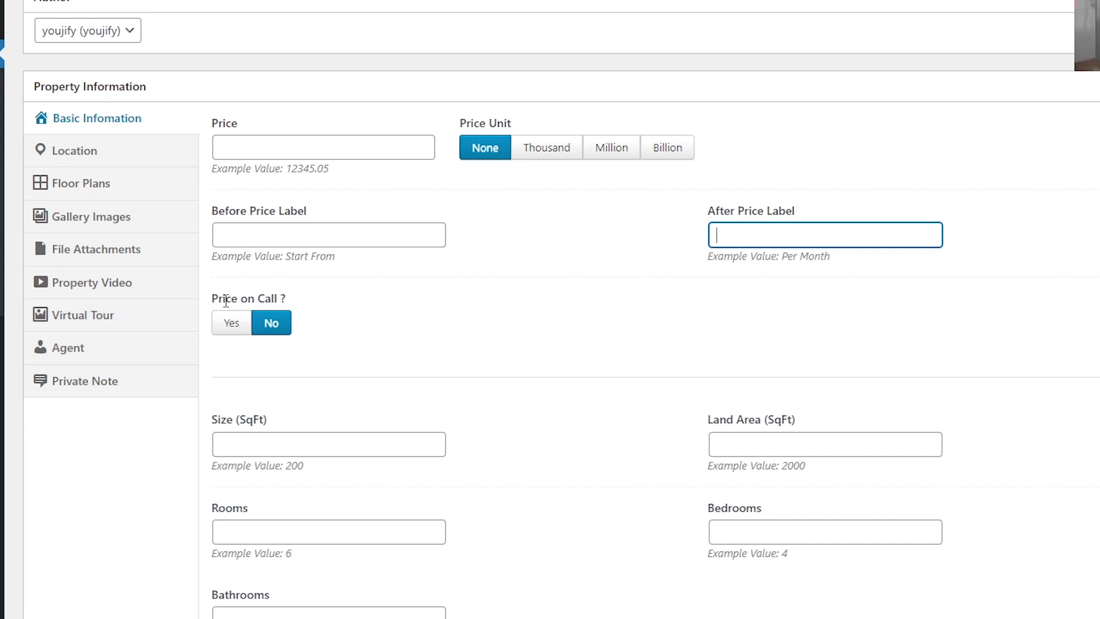
pyautogui.moveTo(232, 299); pyautogui.dragTo(264, 299)
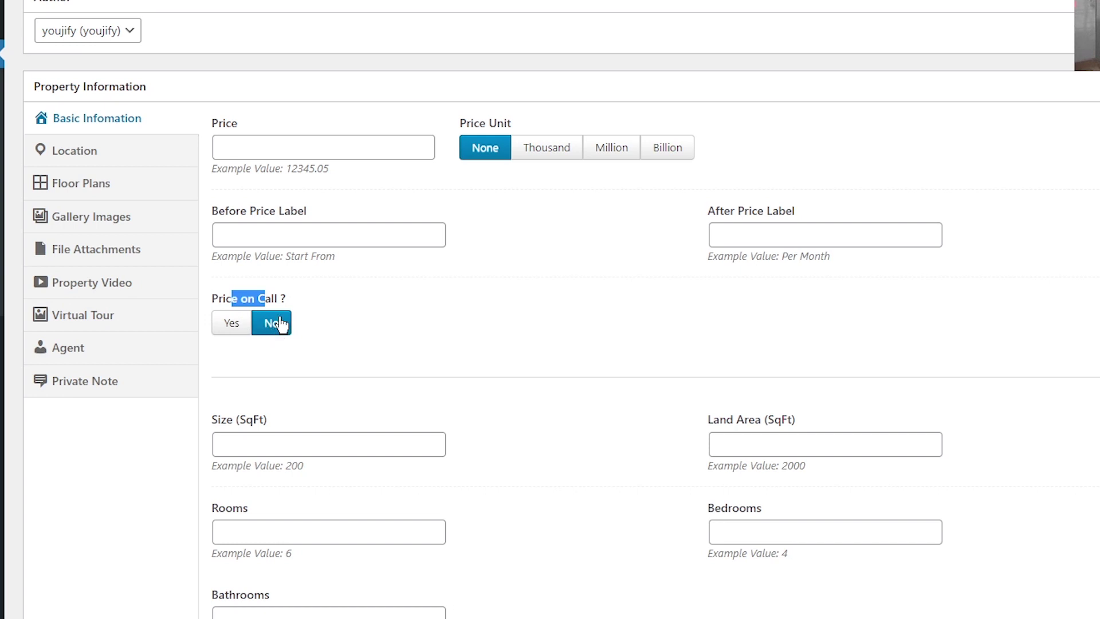
pyautogui.click(234, 323)
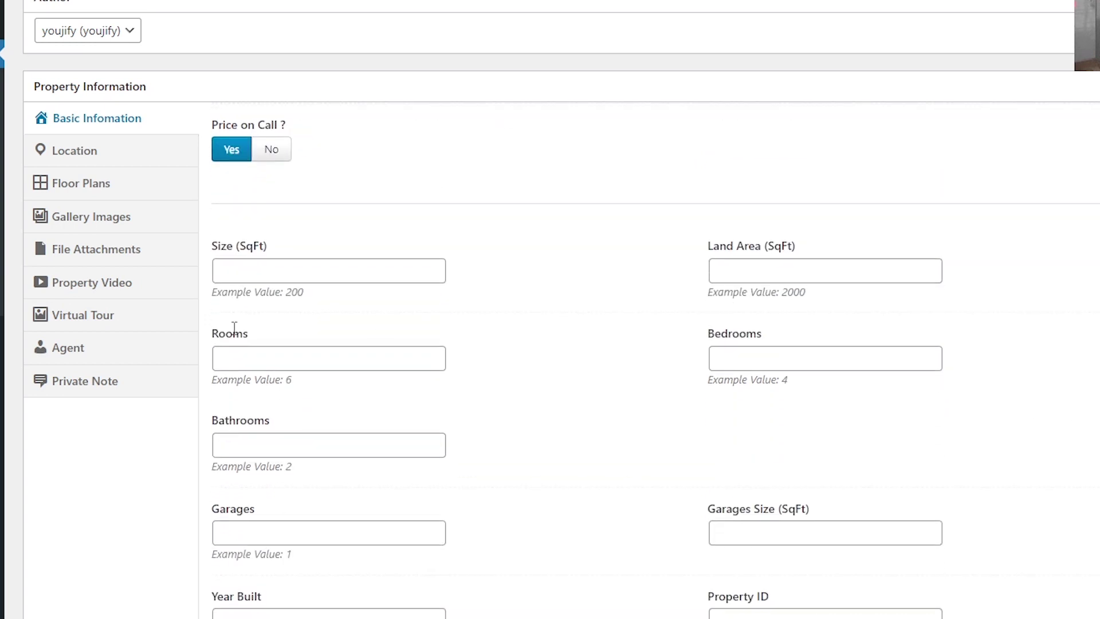
pyautogui.scroll(3, 378, 269)
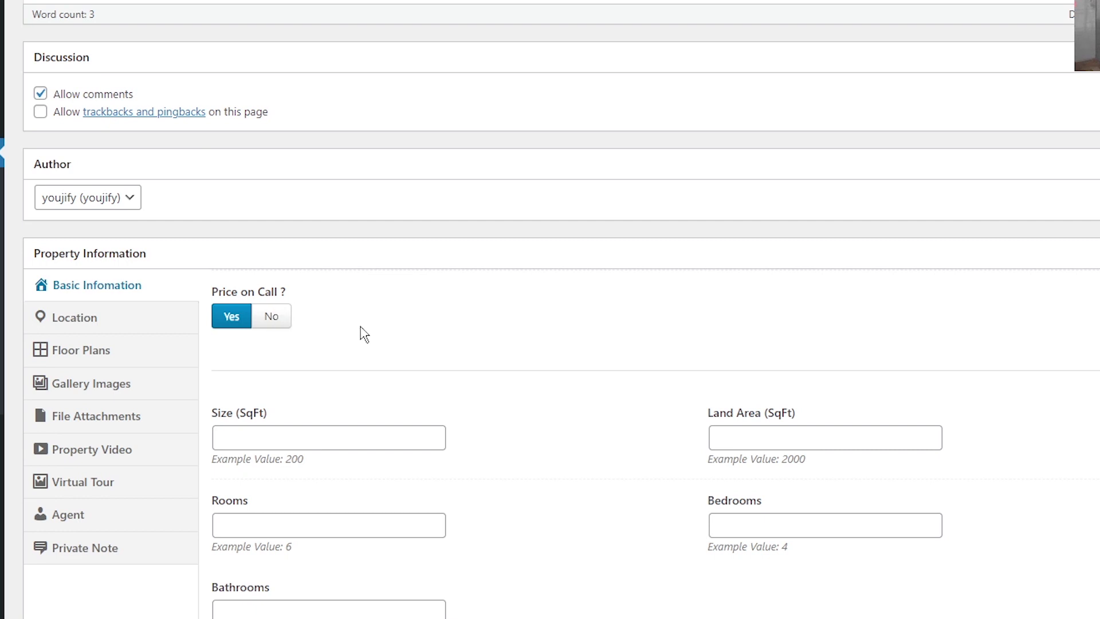
pyautogui.click(271, 319)
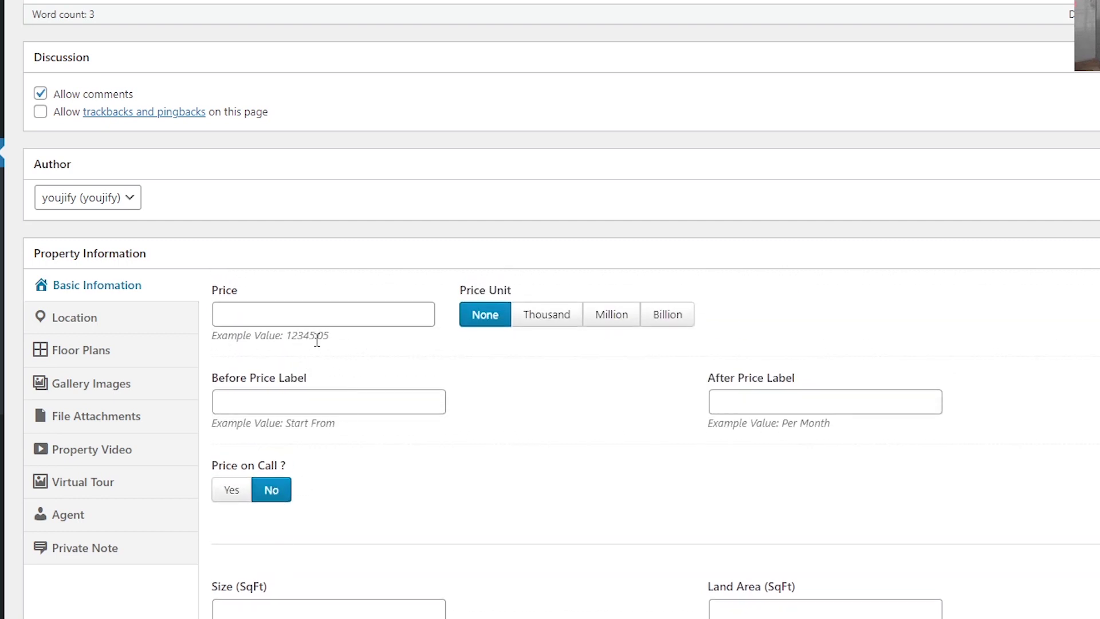
# Step: Leave the price and price label fields empty and set Price on Call to Yes
pyautogui.click(284, 317)
pyautogui.click(316, 402)
pyautogui.click(712, 401)
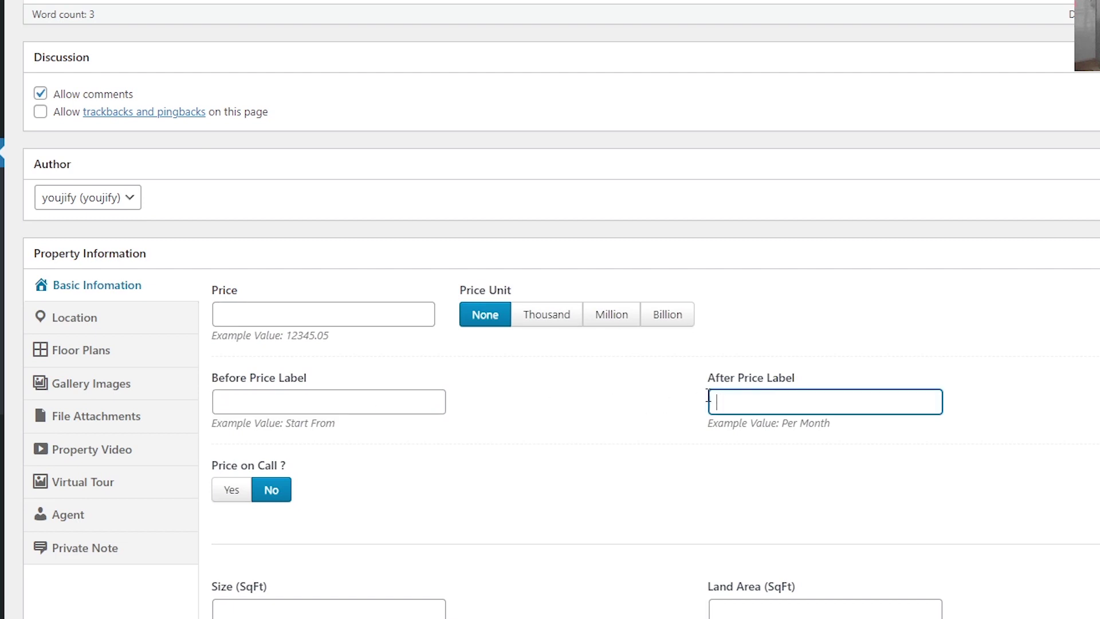
pyautogui.click(242, 490)
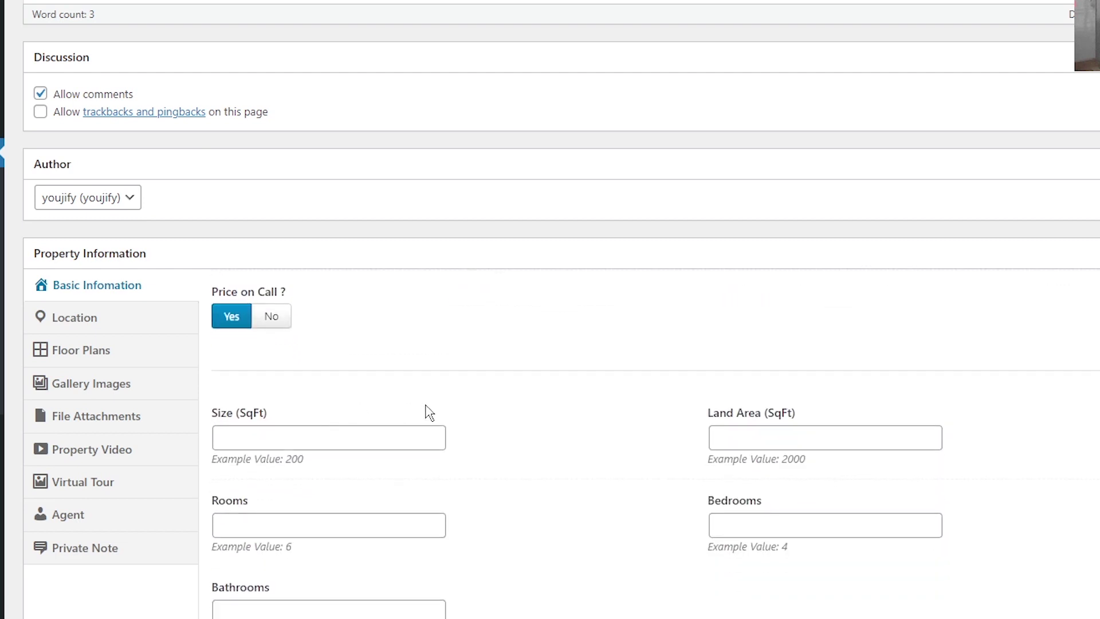
# Step: Set the property's size to 1000 SqFt and its land area to 2000 SqFt
pyautogui.scroll(-3, 435, 417)
pyautogui.moveTo(281, 251); pyautogui.dragTo(211, 246)
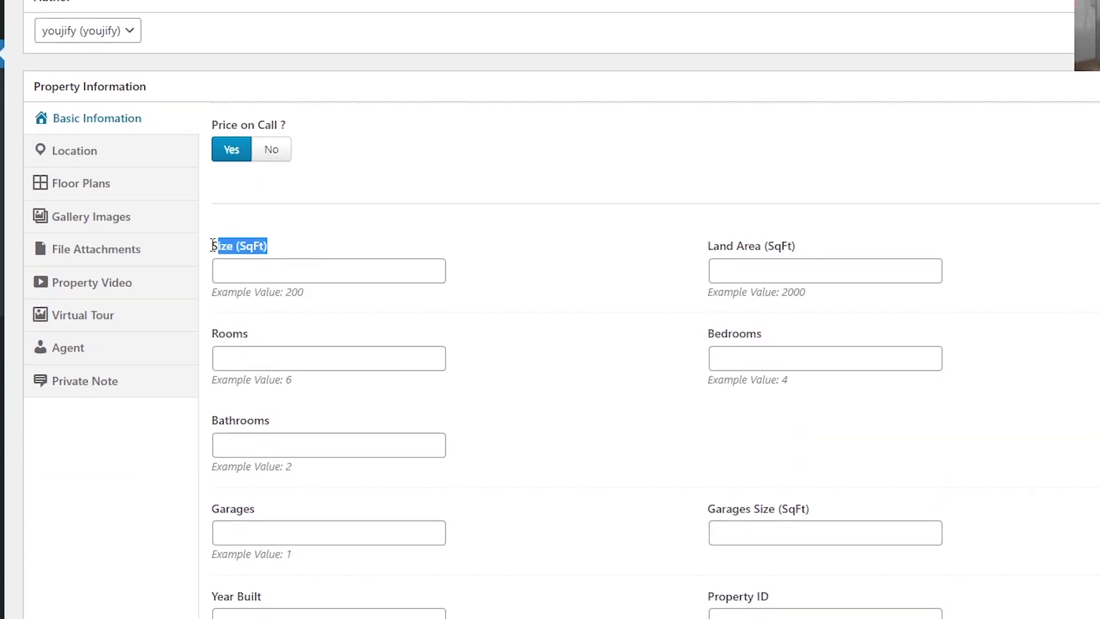
pyautogui.click(269, 273)
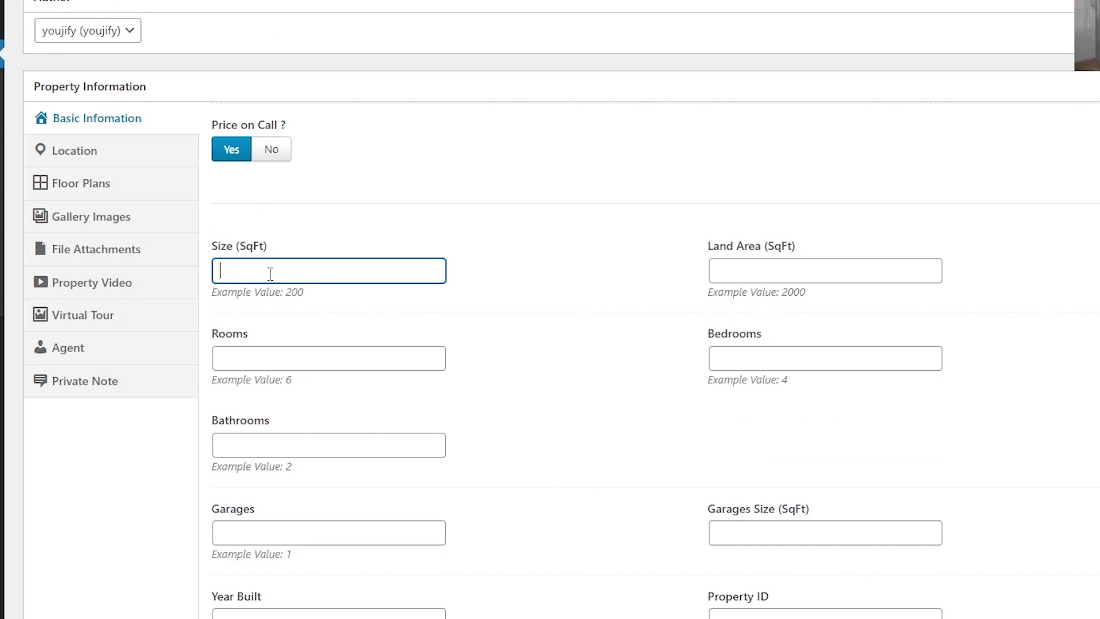
pyautogui.write('1000')
pyautogui.click(782, 265)
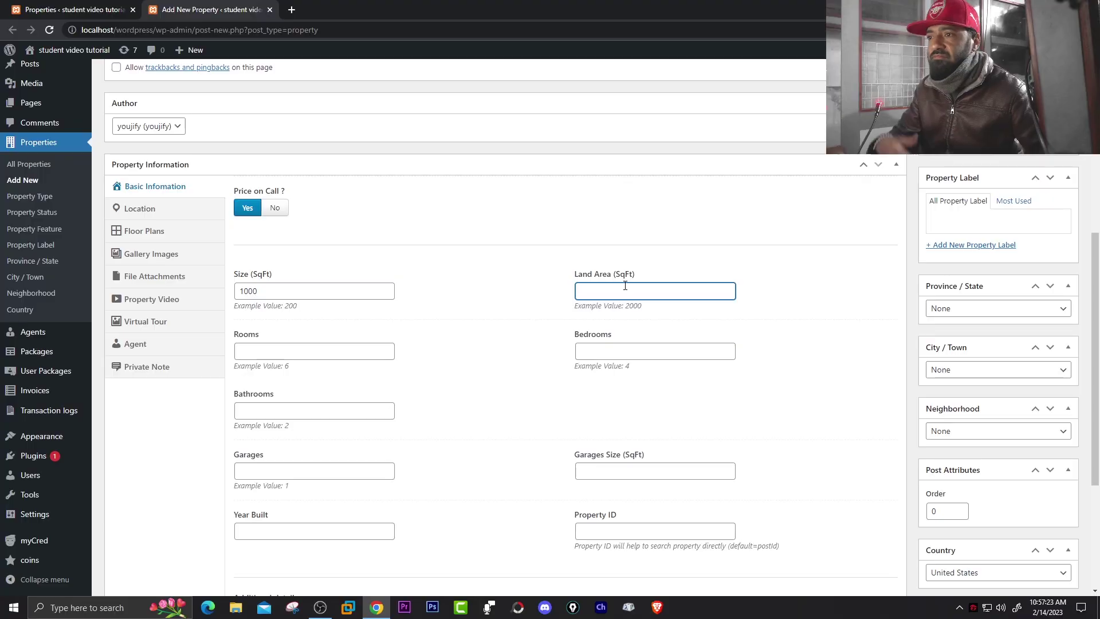
pyautogui.write('20')
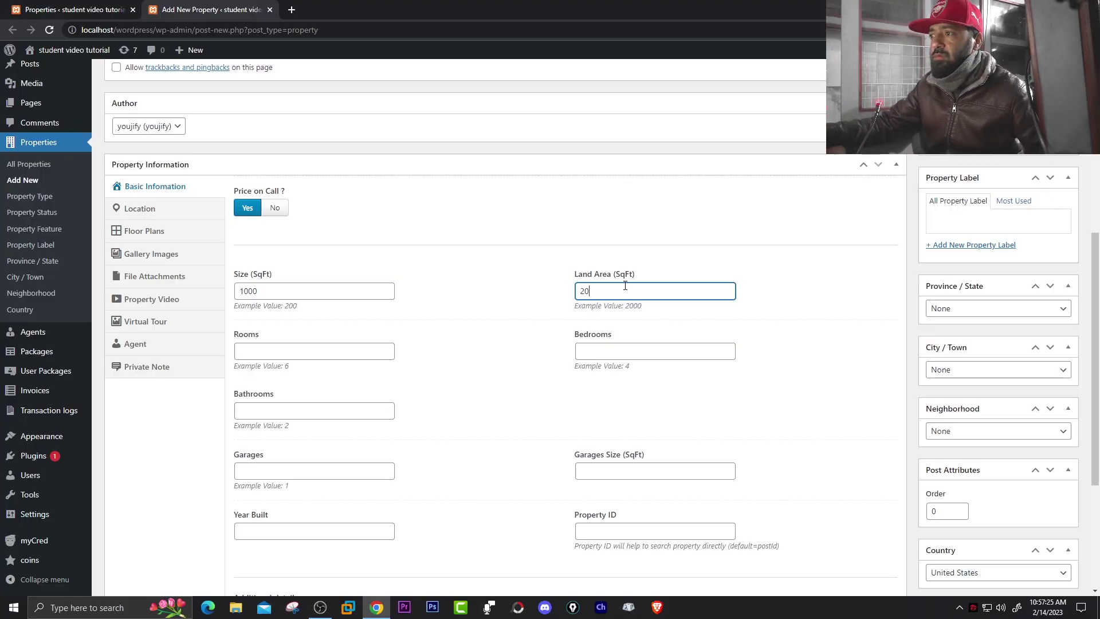
pyautogui.write('00')
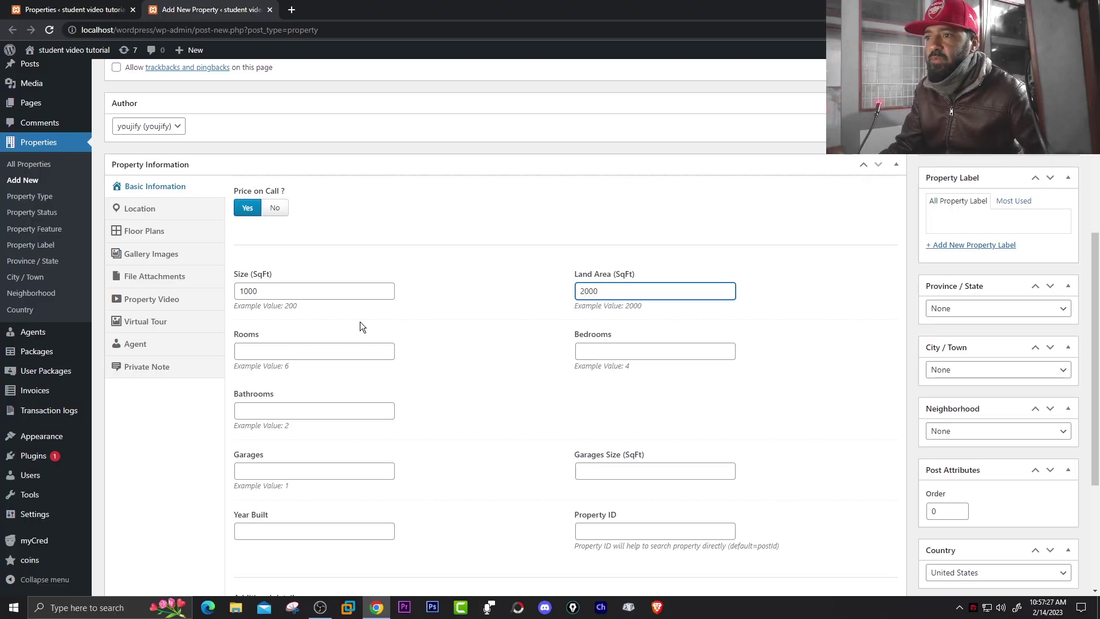
# Step: Set the property's rooms to 8, bedrooms to 3 and bathrooms to 2
pyautogui.click(317, 347)
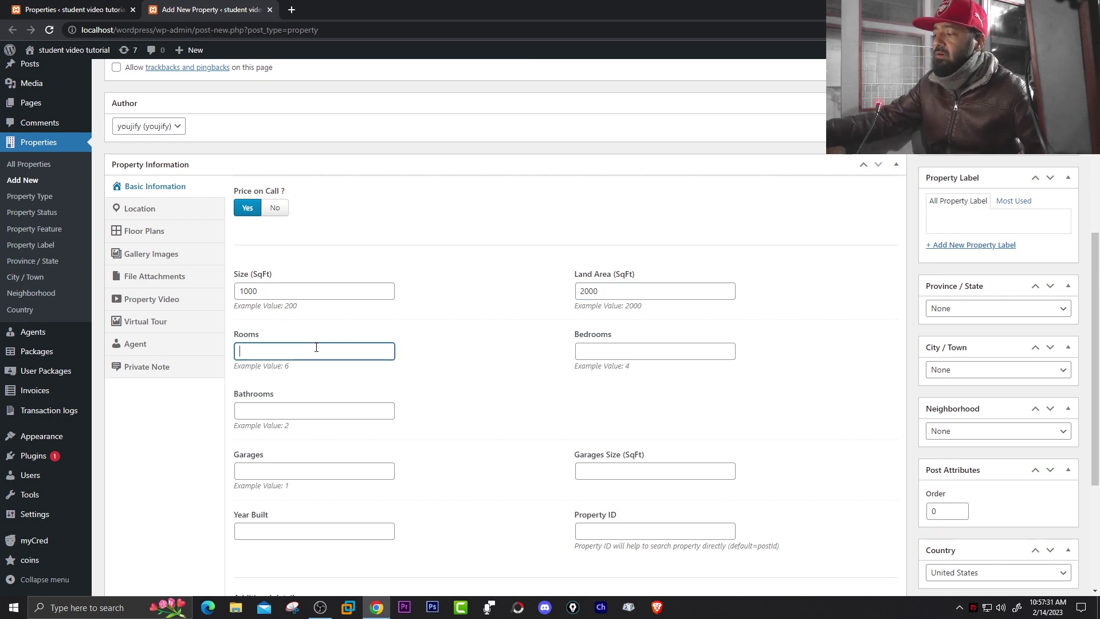
pyautogui.click(611, 351)
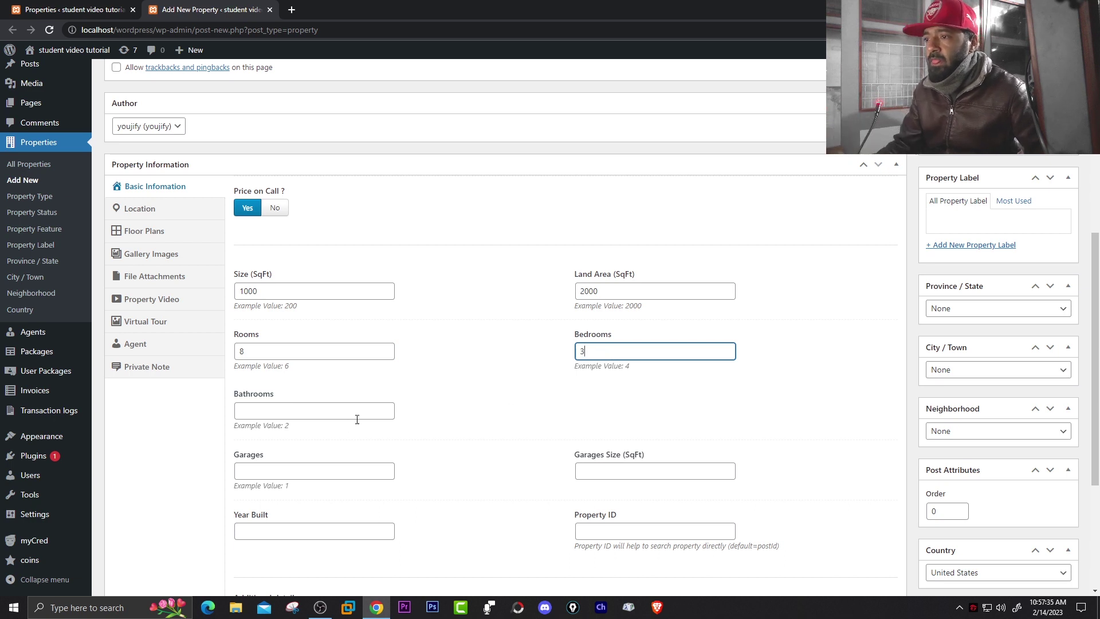
pyautogui.click(343, 405)
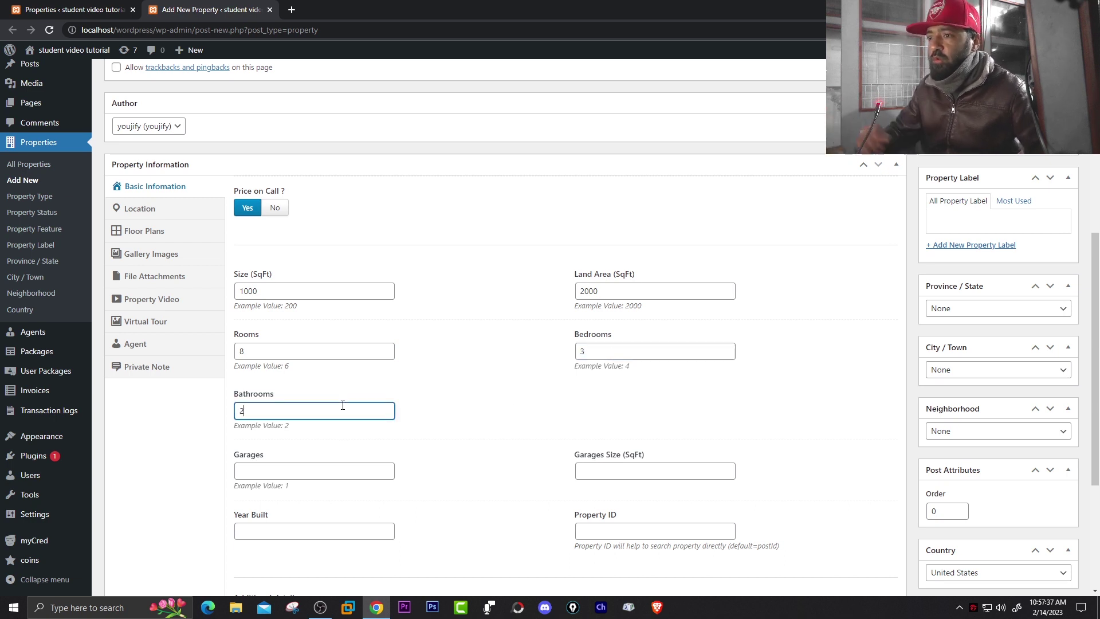
# Step: Set the number of garages to 1 and the garage size to 200 SqFt
pyautogui.click(356, 469)
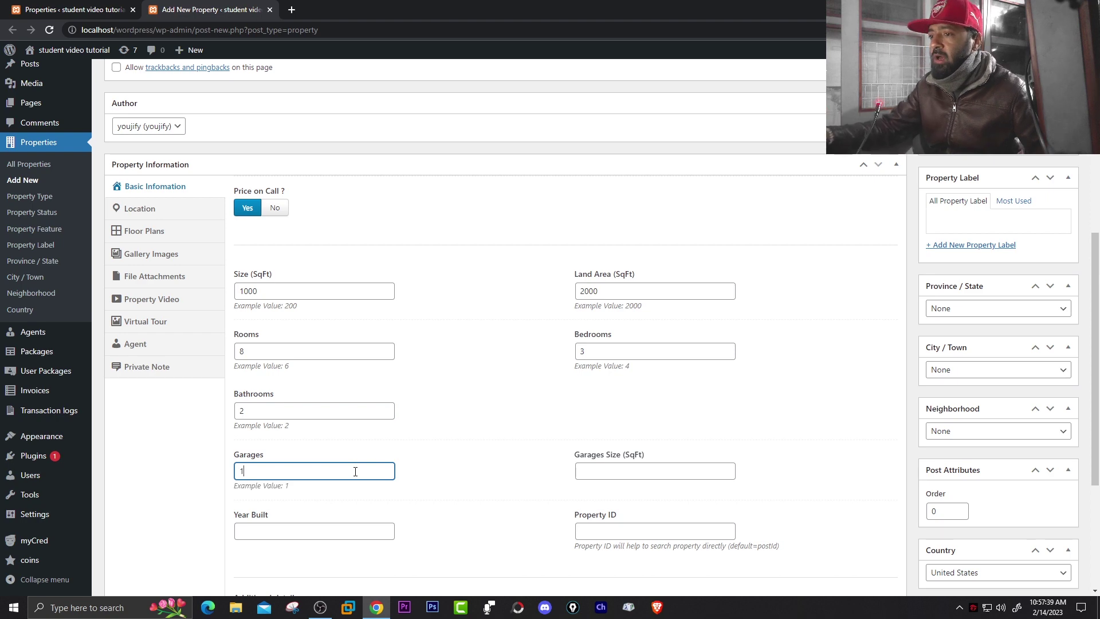
pyautogui.scroll(-3, 501, 396)
pyautogui.click(599, 294)
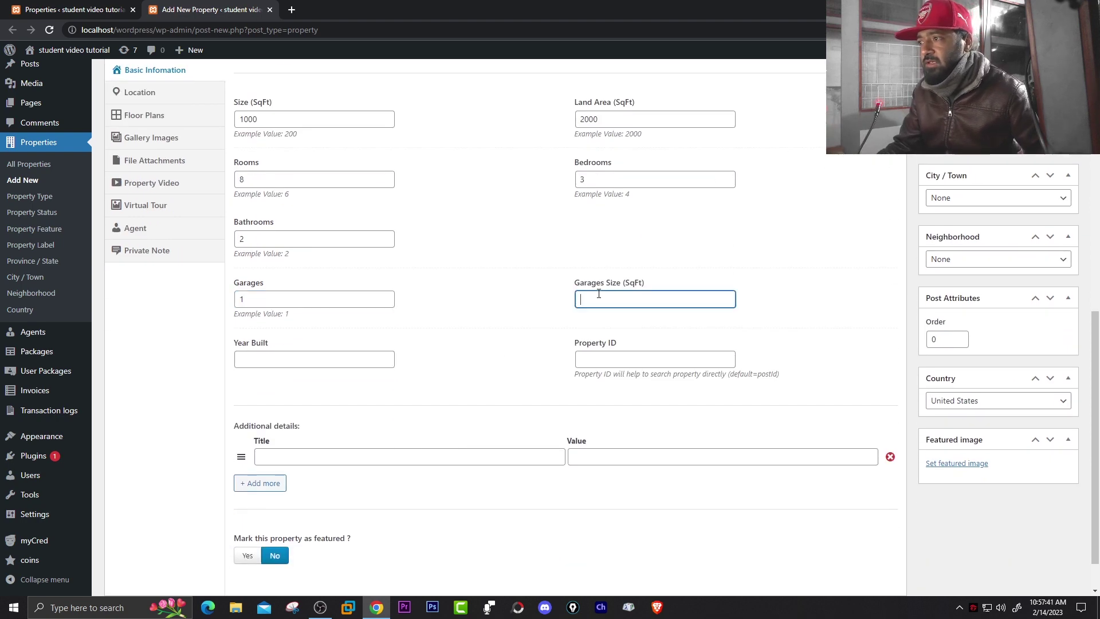
pyautogui.write('200')
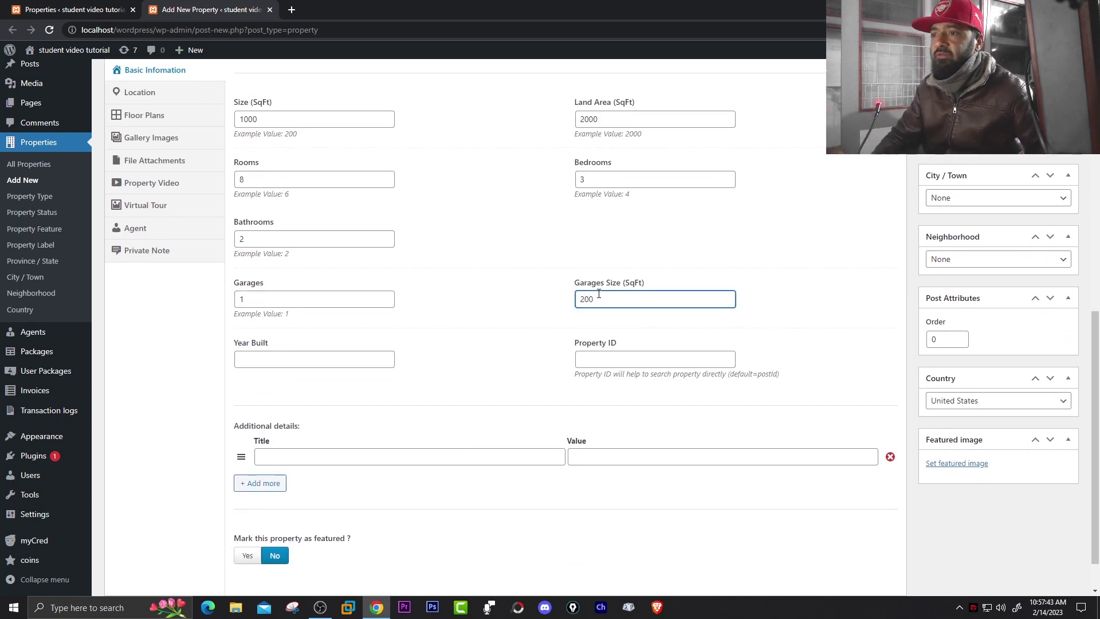
# Step: Set the year built to 2022 and the property ID to 101
pyautogui.click(309, 361)
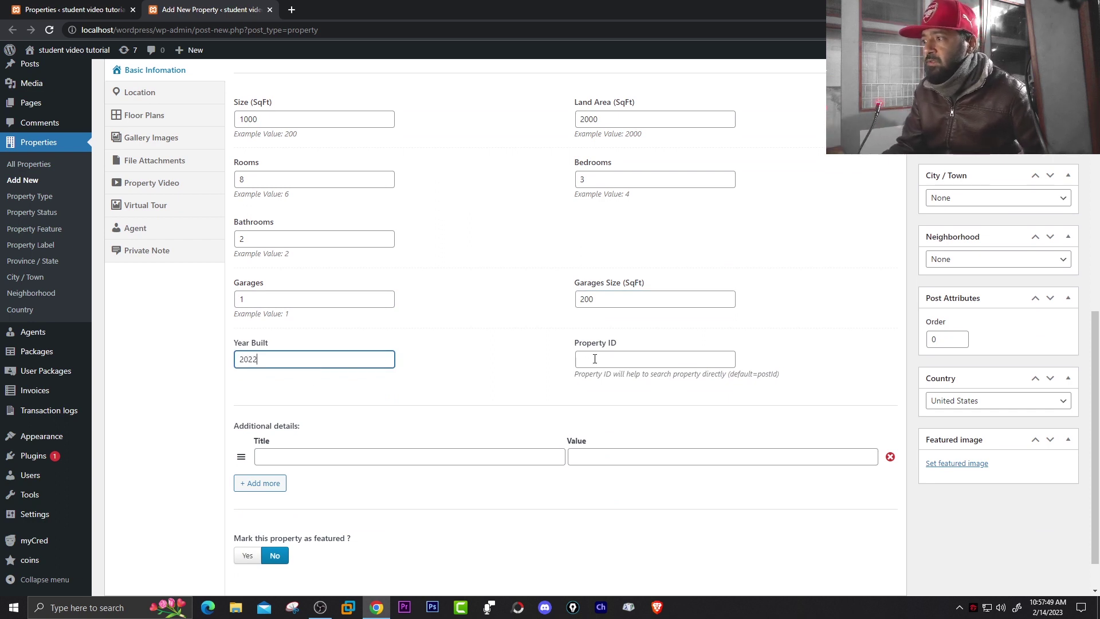
pyautogui.moveTo(570, 342); pyautogui.dragTo(688, 374)
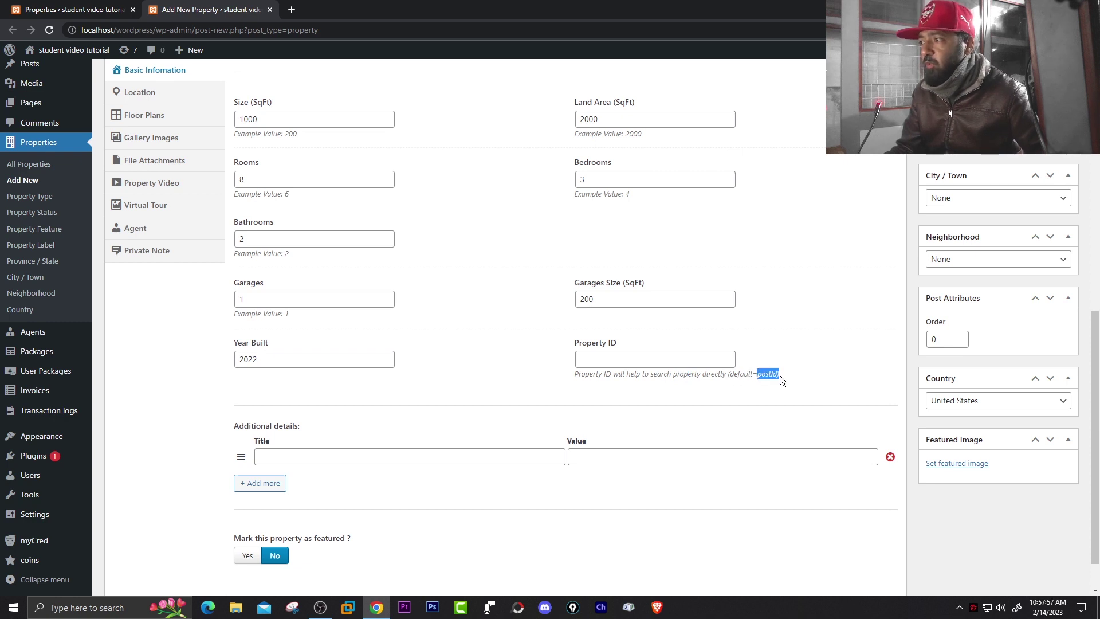
pyautogui.click(624, 353)
pyautogui.write('1')
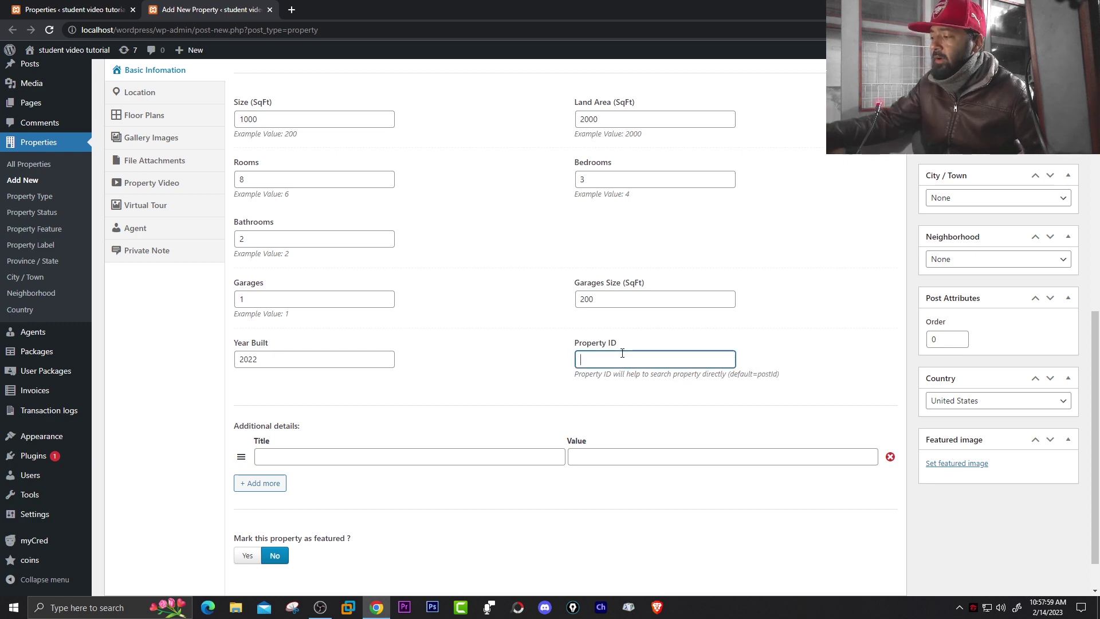
pyautogui.scroll(-2, 491, 364)
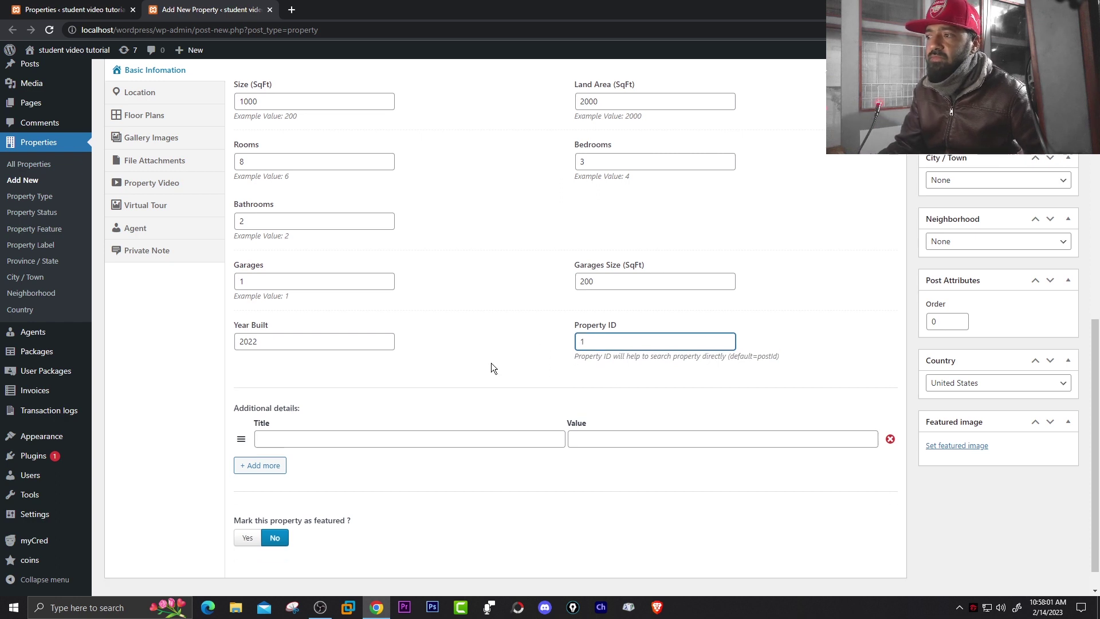
pyautogui.write('01')
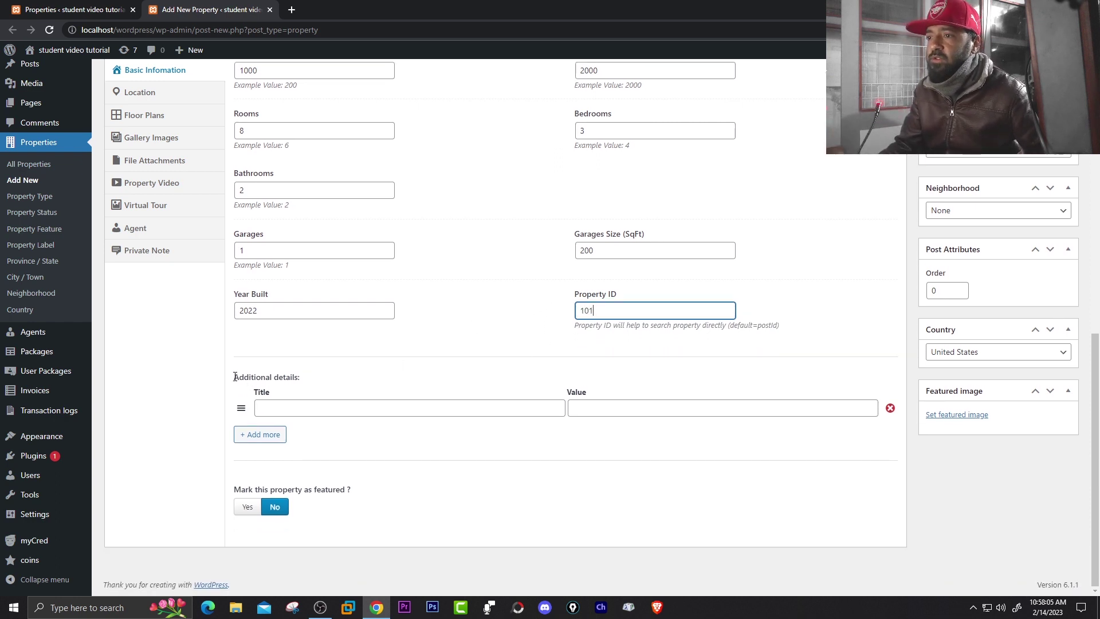
# Step: Examine the additional details section and the option for marking the property as featured
pyautogui.moveTo(235, 377); pyautogui.dragTo(338, 389)
pyautogui.click(346, 376)
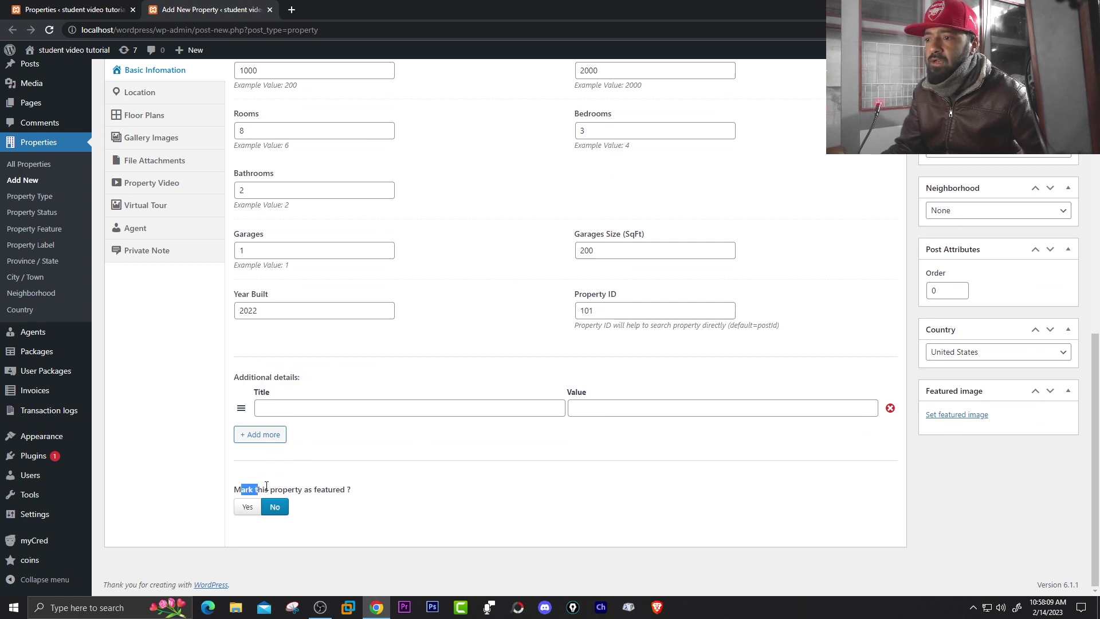
pyautogui.moveTo(266, 486); pyautogui.dragTo(356, 485)
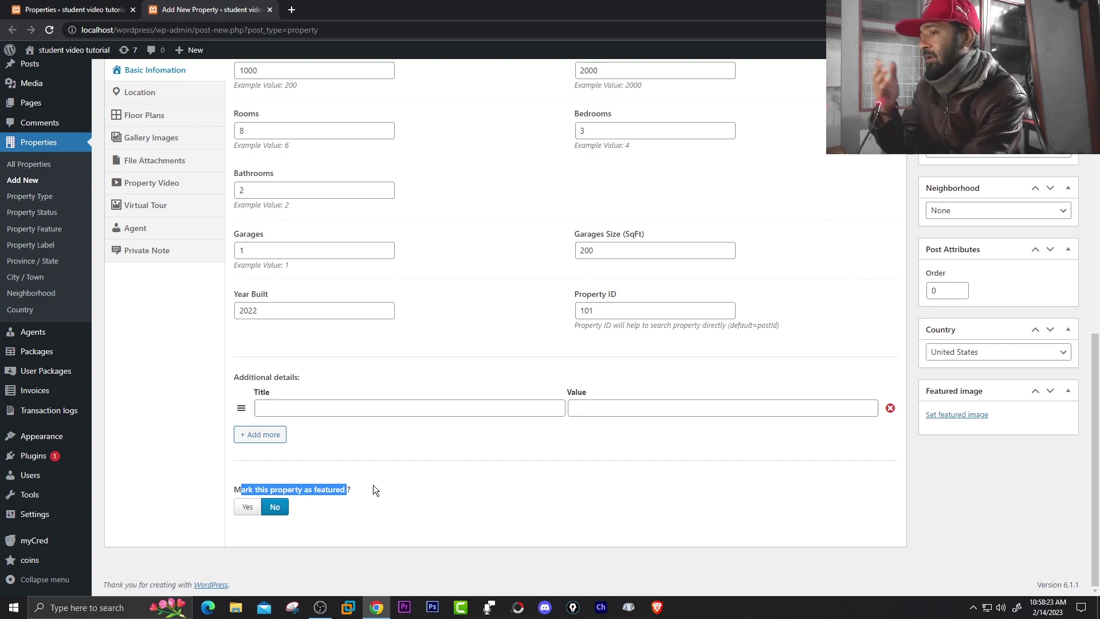
pyautogui.click(373, 484)
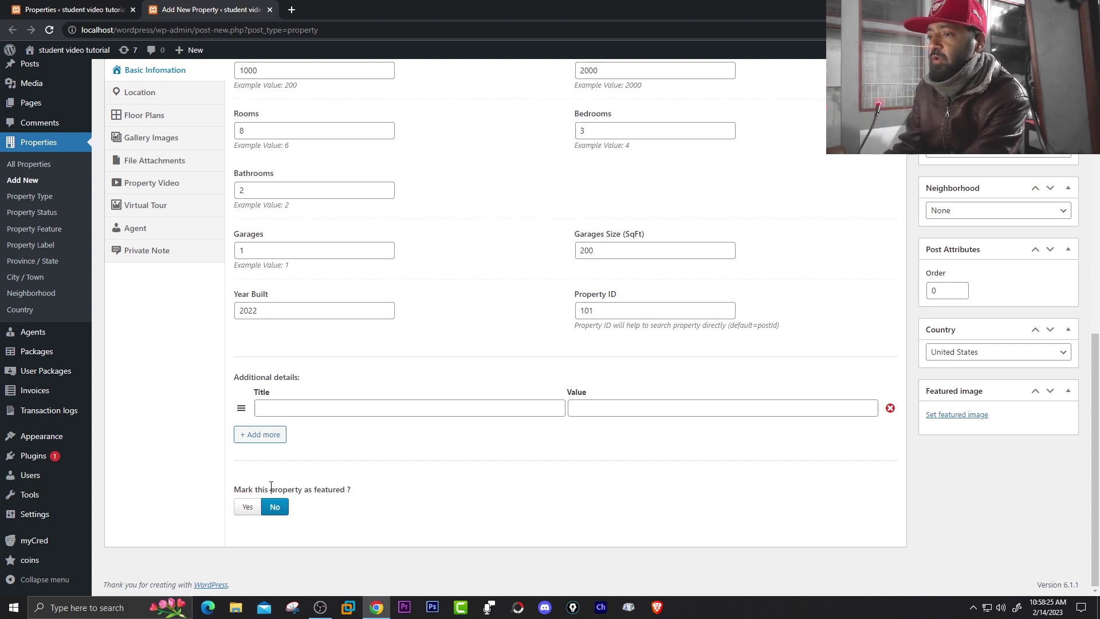
# Step: Add the new property types "new" and "house" to the listing
pyautogui.scroll(6, 683, 481)
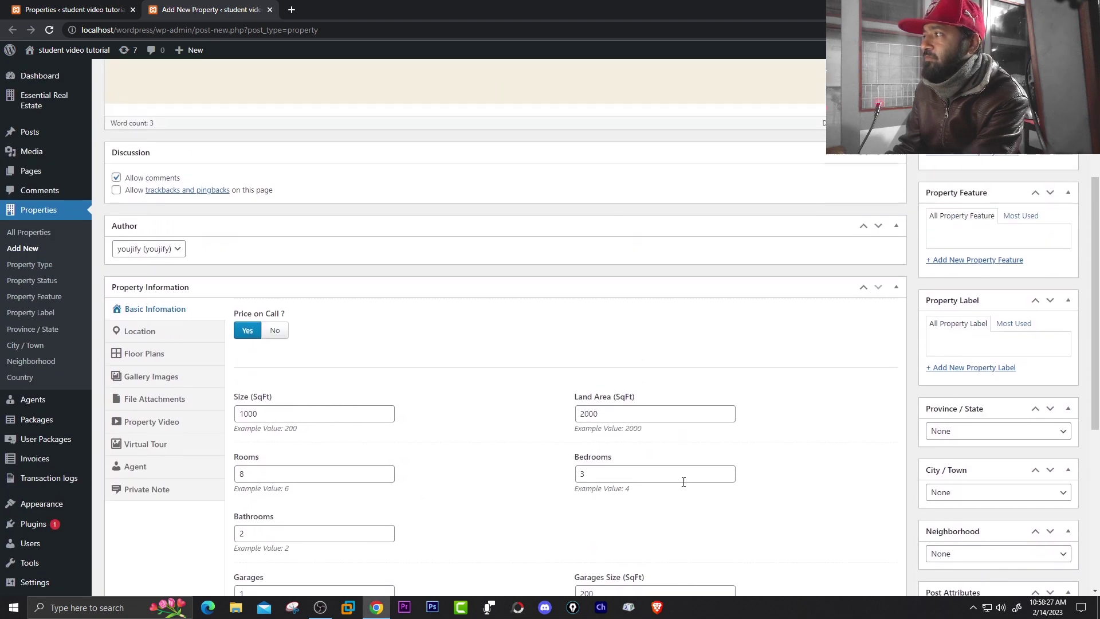
pyautogui.scroll(4, 743, 448)
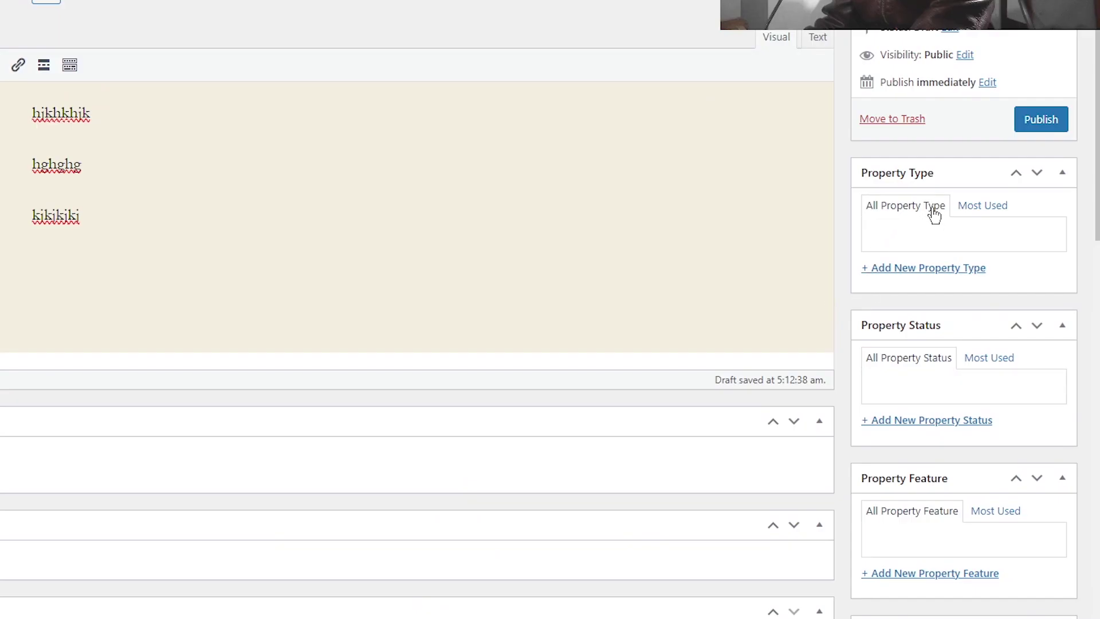
pyautogui.scroll(-1, 935, 215)
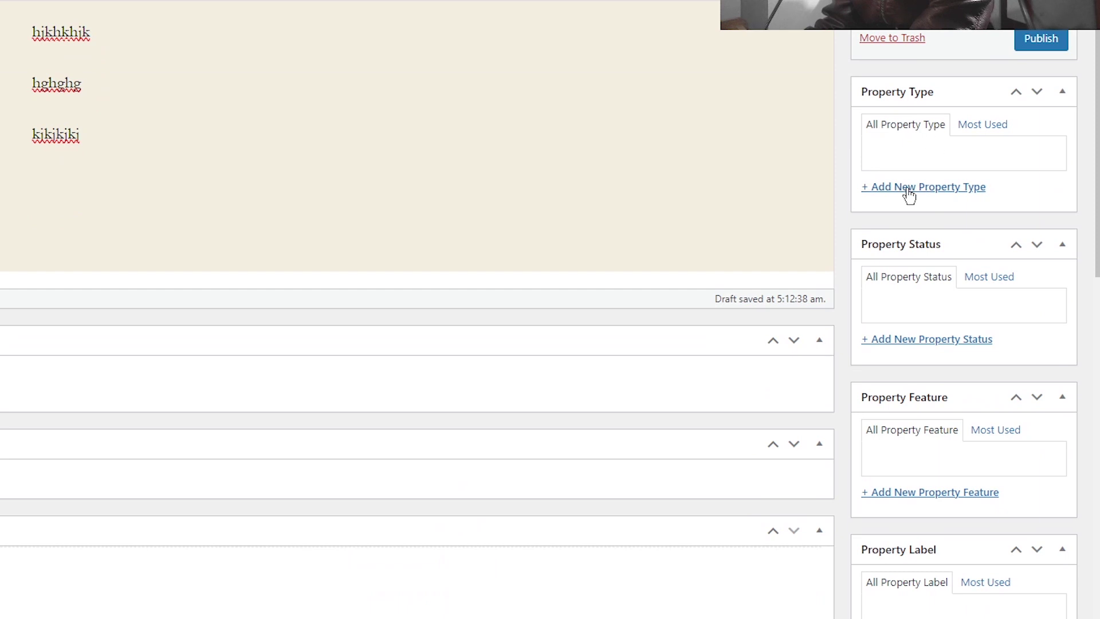
pyautogui.click(909, 189)
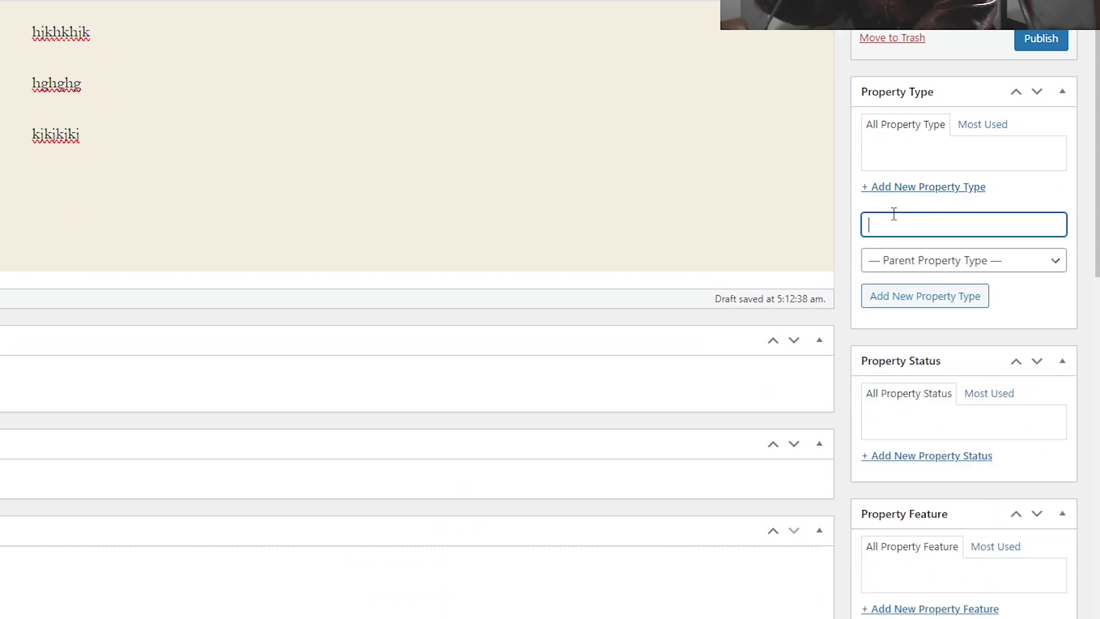
pyautogui.write('new')
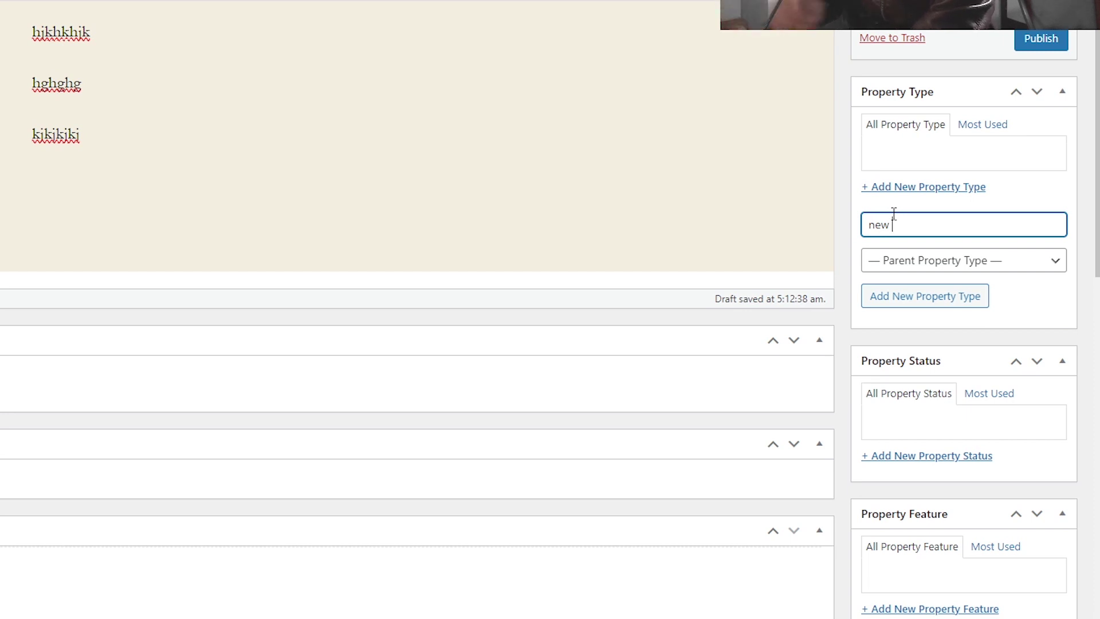
pyautogui.click(898, 296)
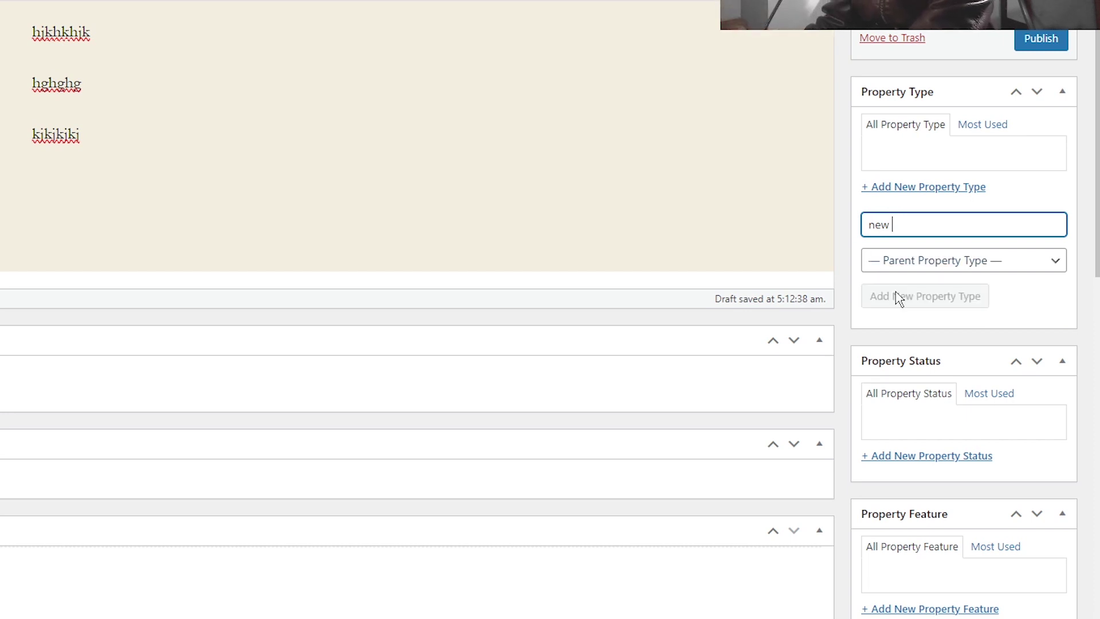
pyautogui.scroll(-2, 960, 321)
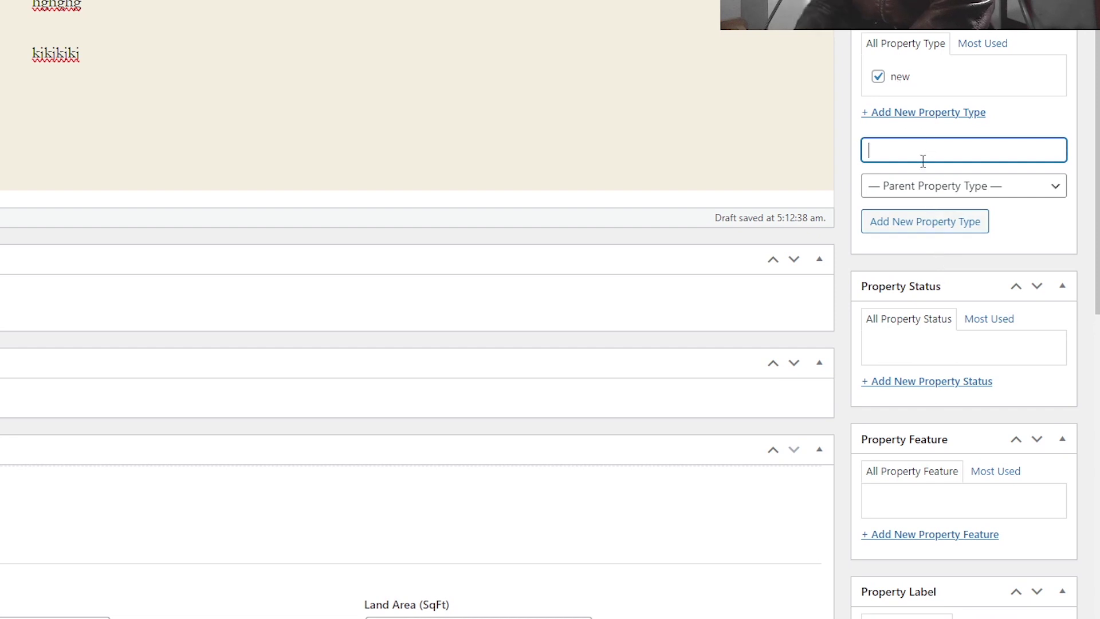
pyautogui.write('house')
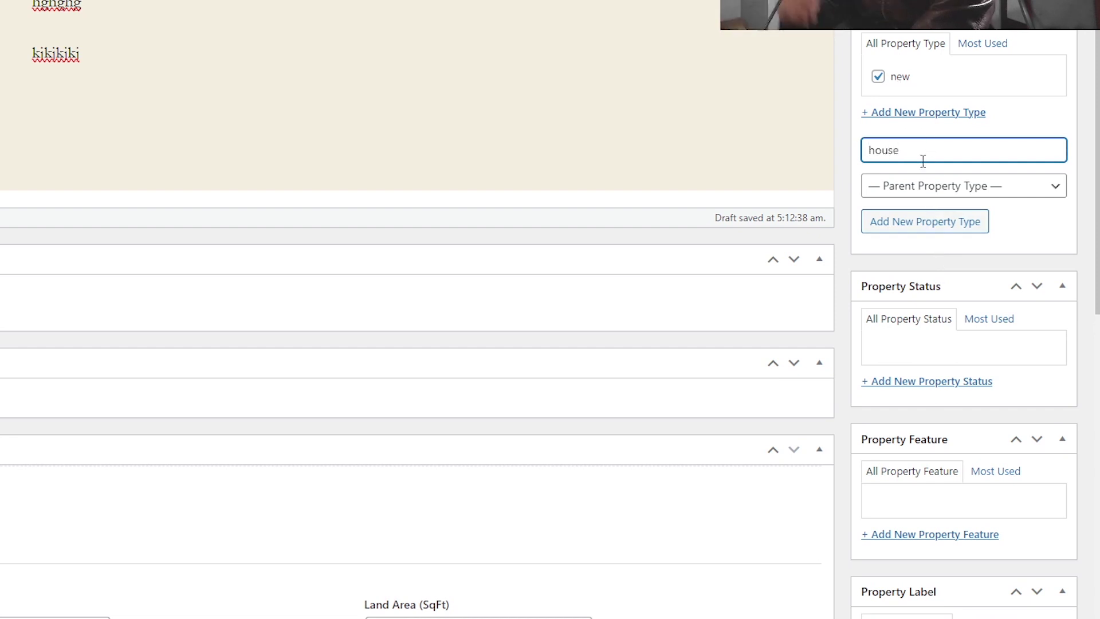
pyautogui.click(908, 226)
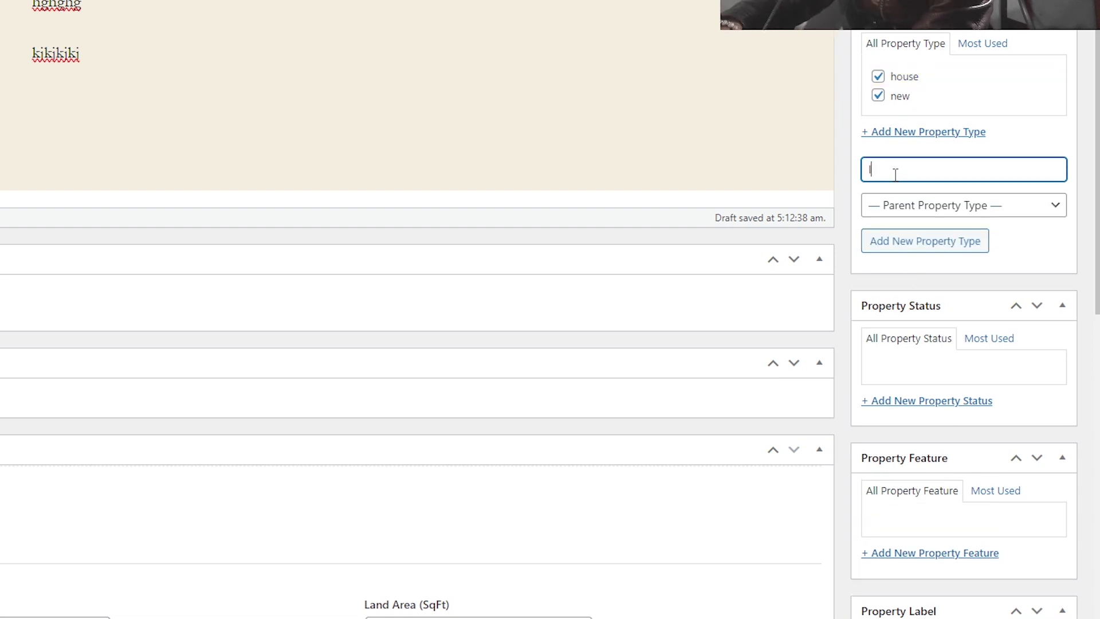
# Step: Add a new property type "land" and deselect it for this listing
pyautogui.write('land')
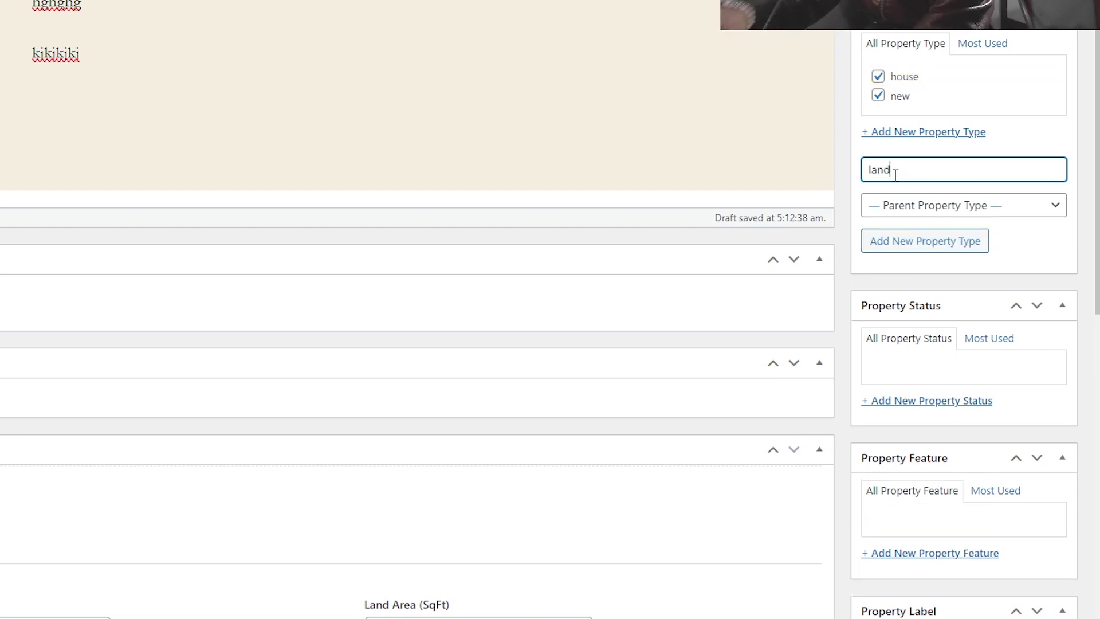
pyautogui.click(921, 245)
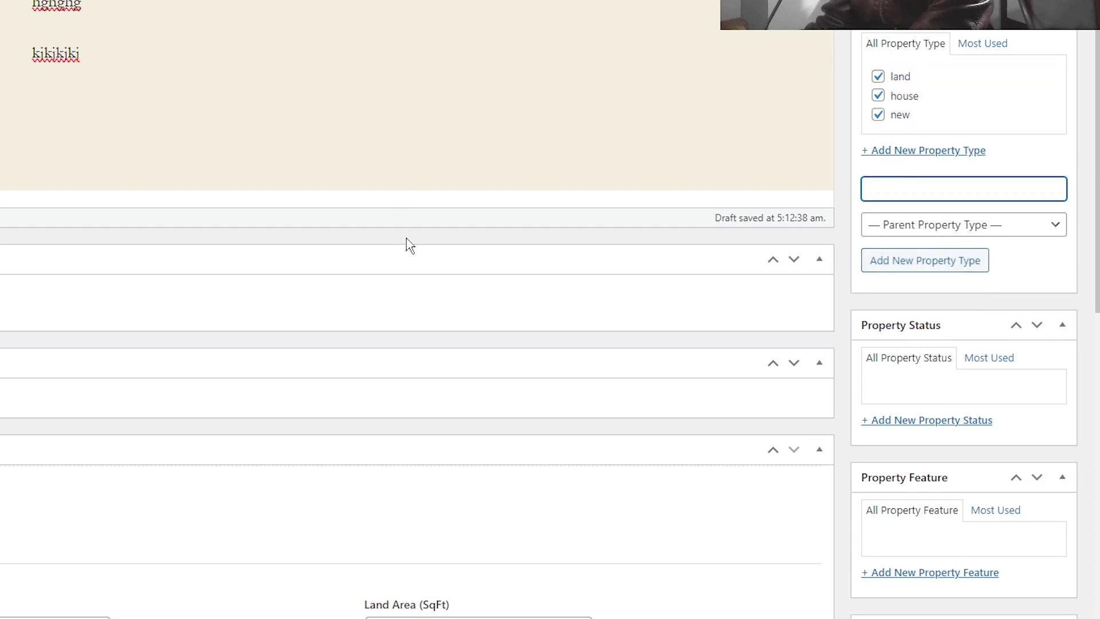
pyautogui.scroll(3, 406, 238)
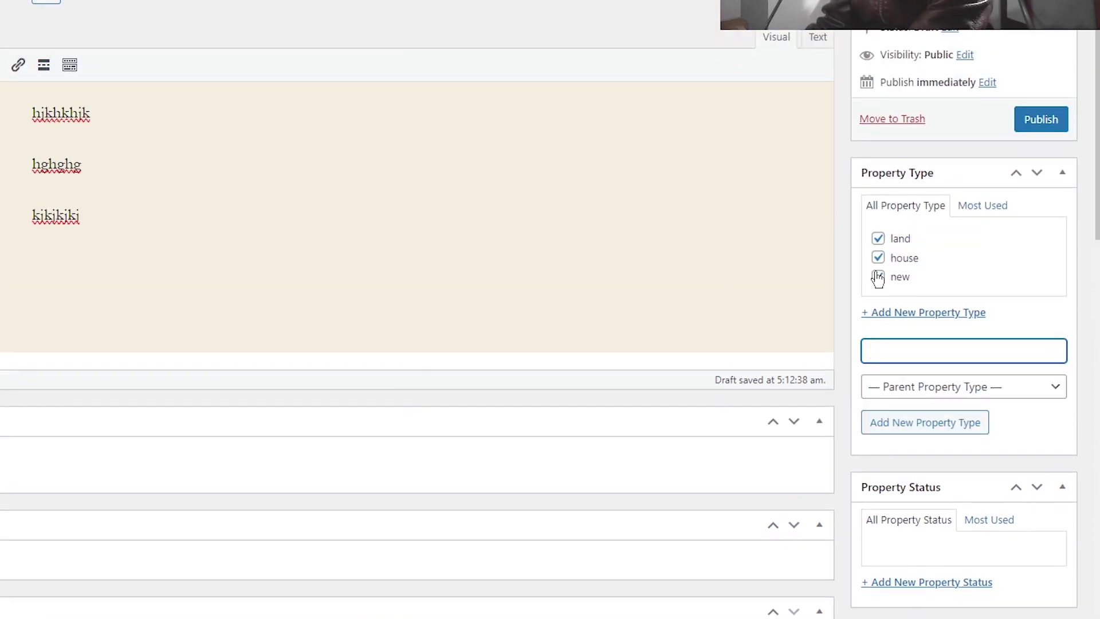
pyautogui.click(878, 238)
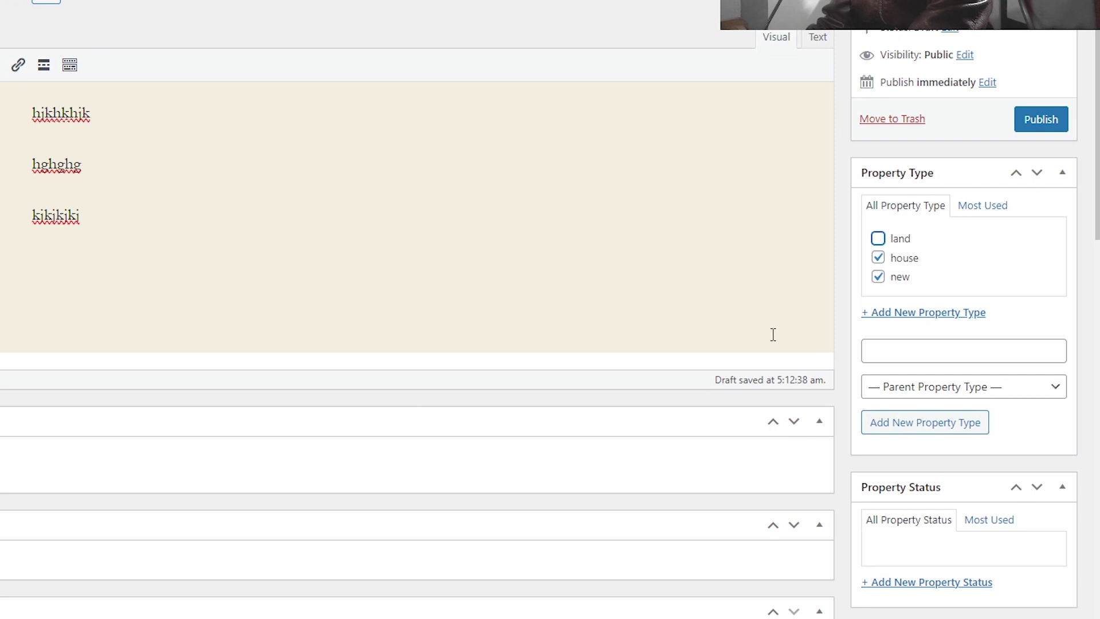
# Step: Add a new property status "new built" to the listing
pyautogui.scroll(-6, 773, 334)
pyautogui.click(898, 258)
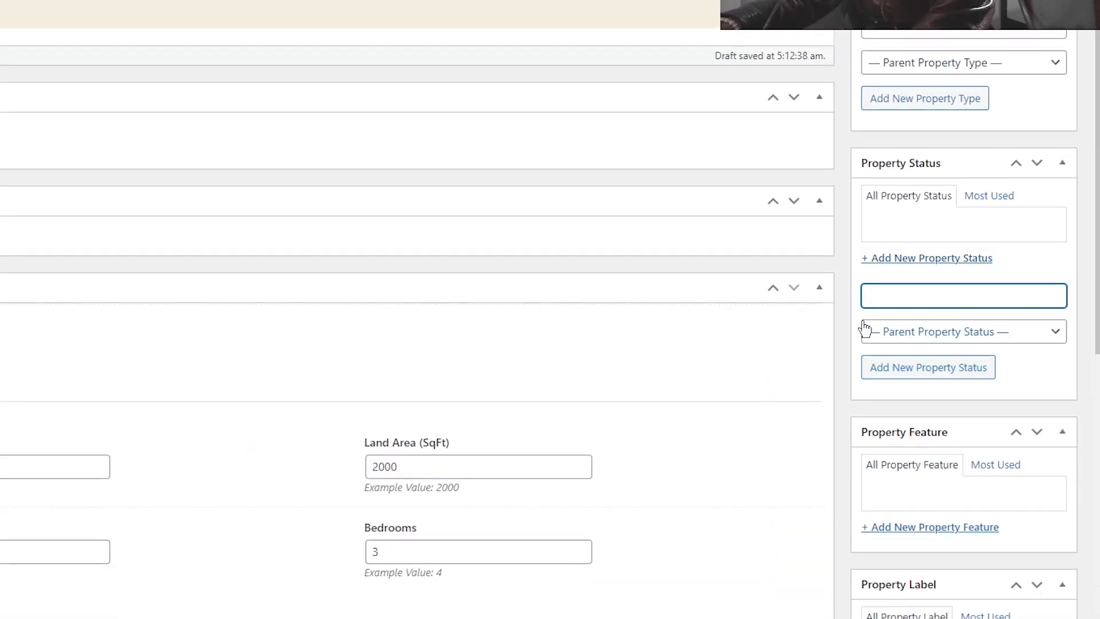
pyautogui.write('new built')
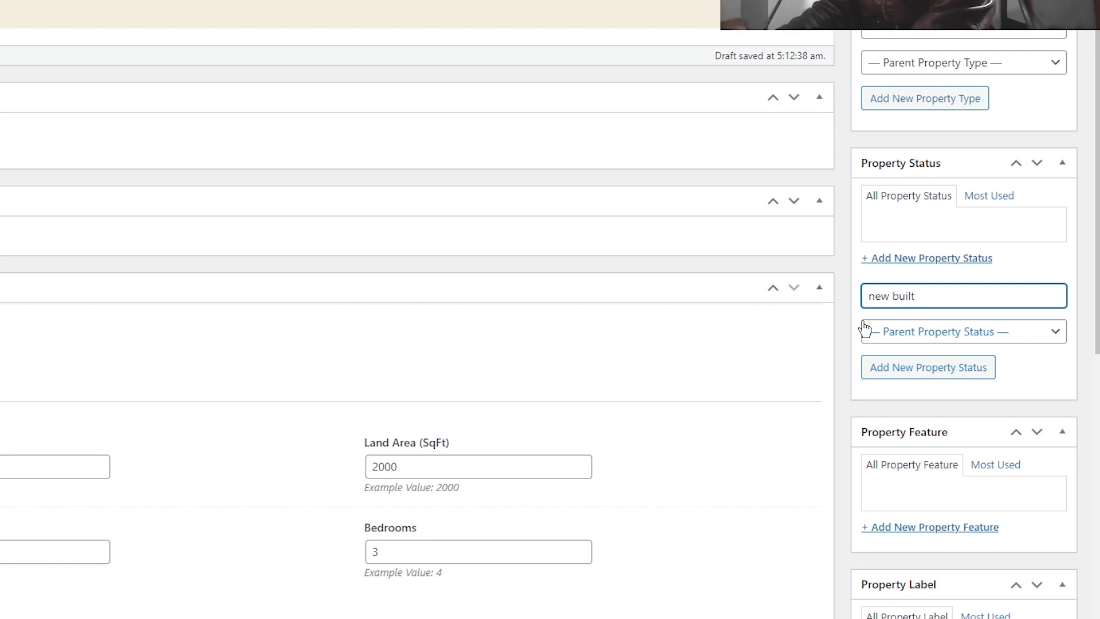
pyautogui.scroll(-3, 859, 327)
pyautogui.click(877, 206)
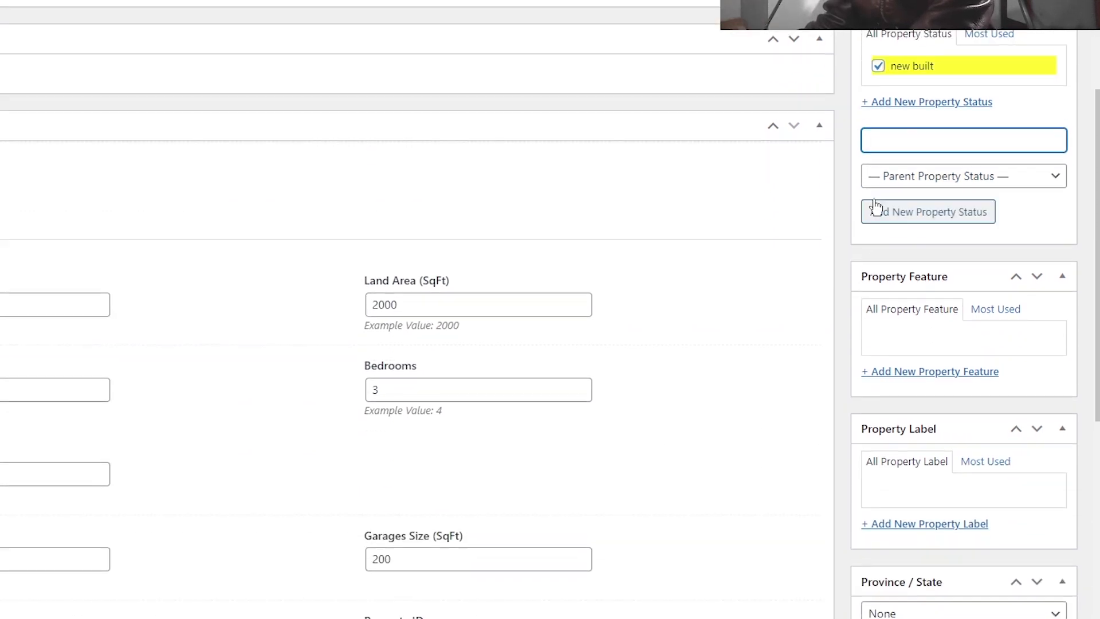
# Step: Add a new property feature "calm" to the listing
pyautogui.scroll(-3, 873, 263)
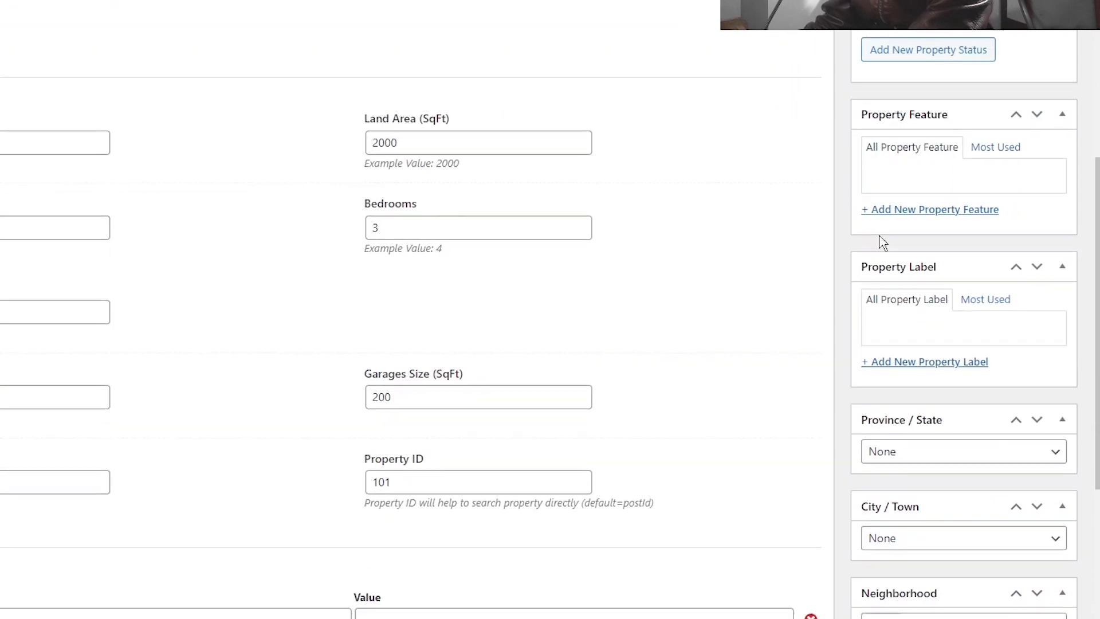
pyautogui.click(921, 209)
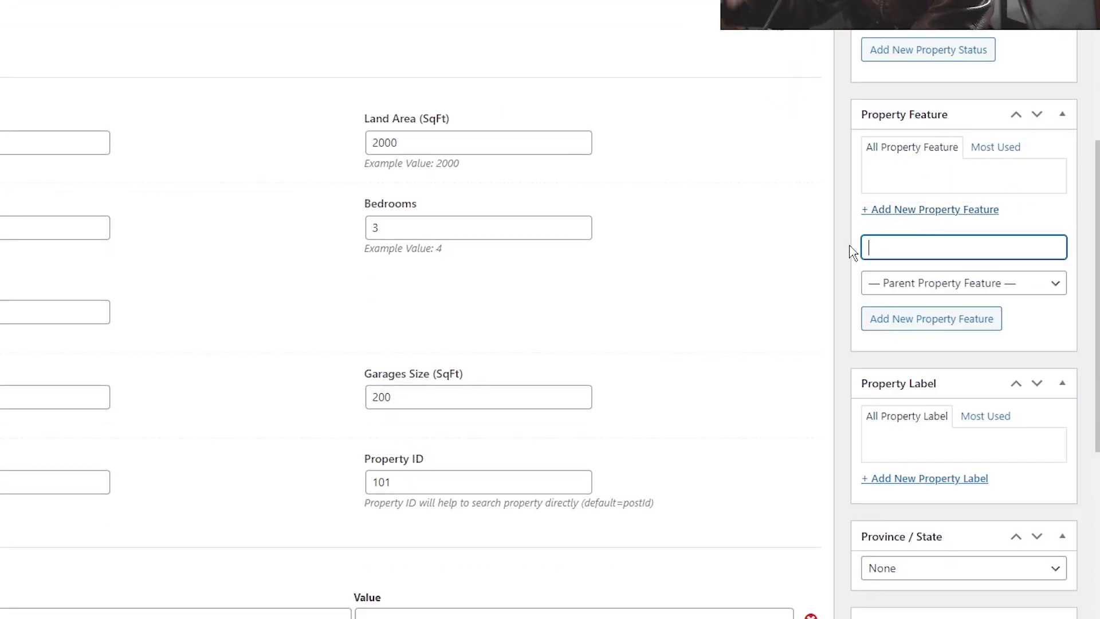
pyautogui.write('calm')
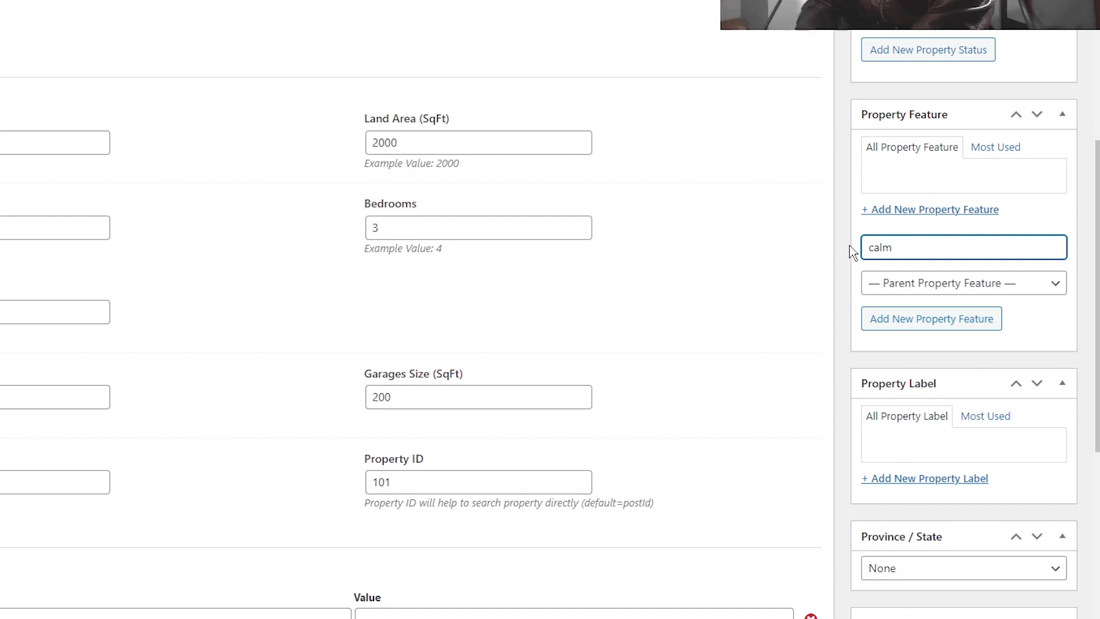
pyautogui.click(875, 317)
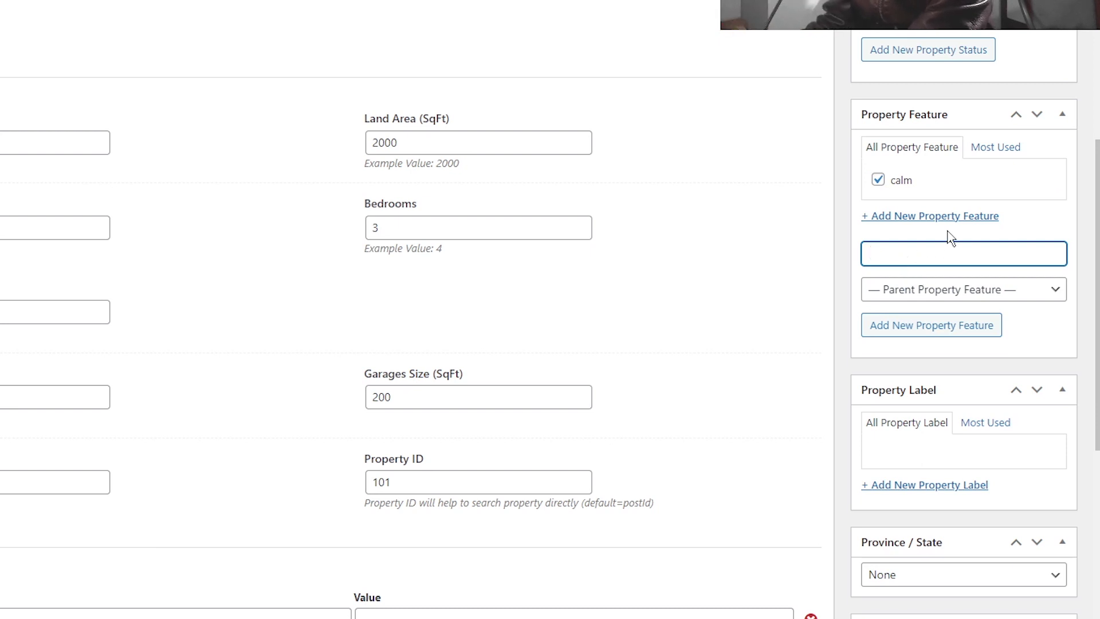
pyautogui.scroll(-3, 908, 269)
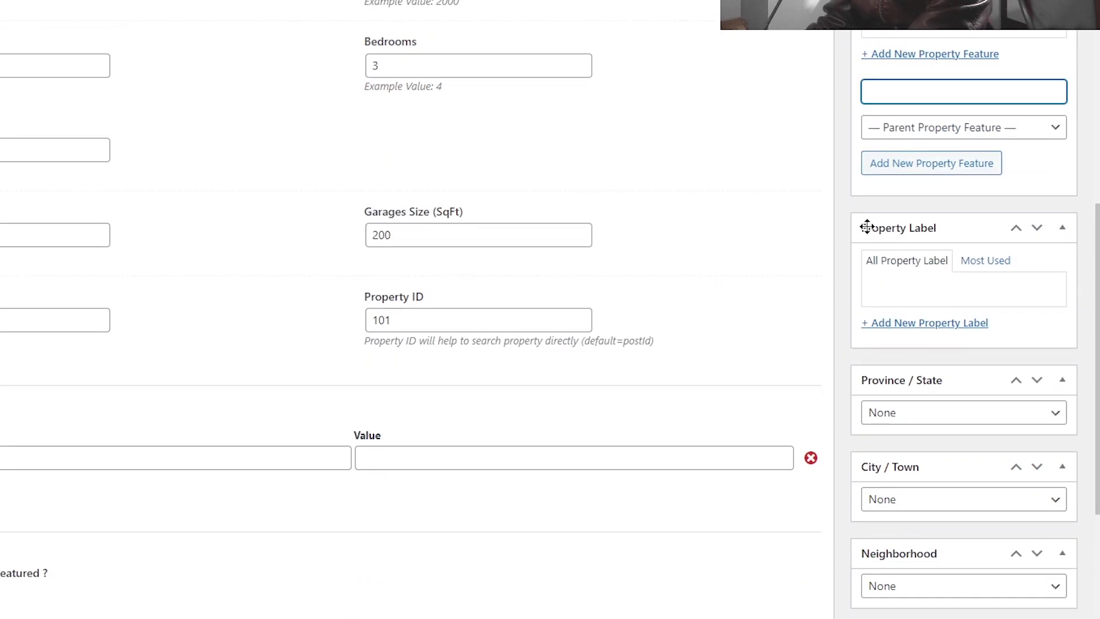
# Step: Add a new property label "house" to the listing
pyautogui.click(895, 324)
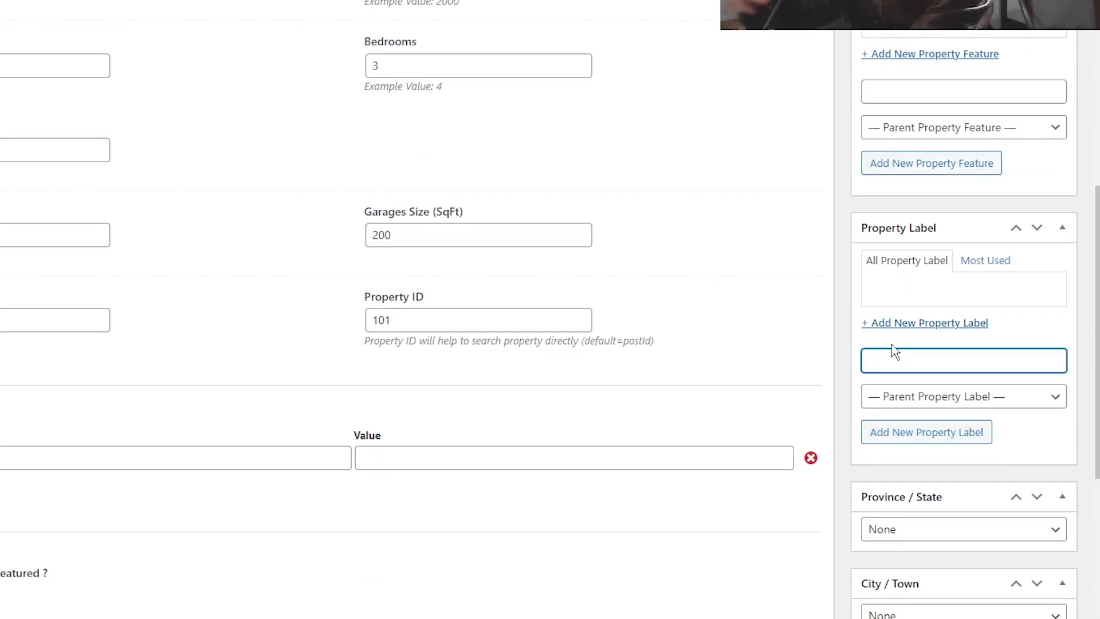
pyautogui.write('house')
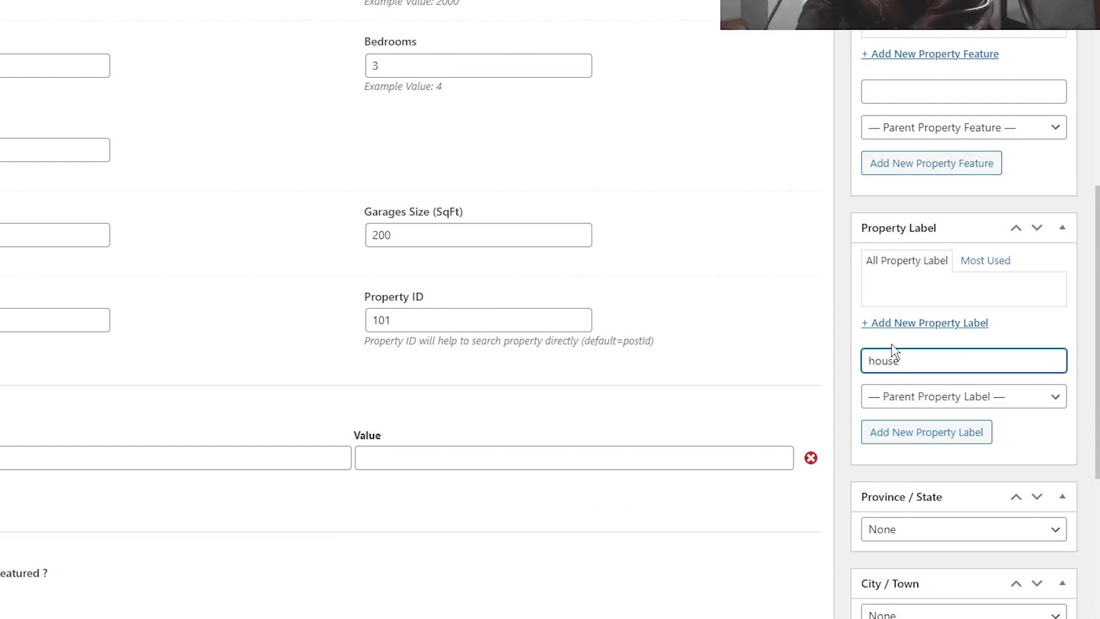
pyautogui.click(928, 432)
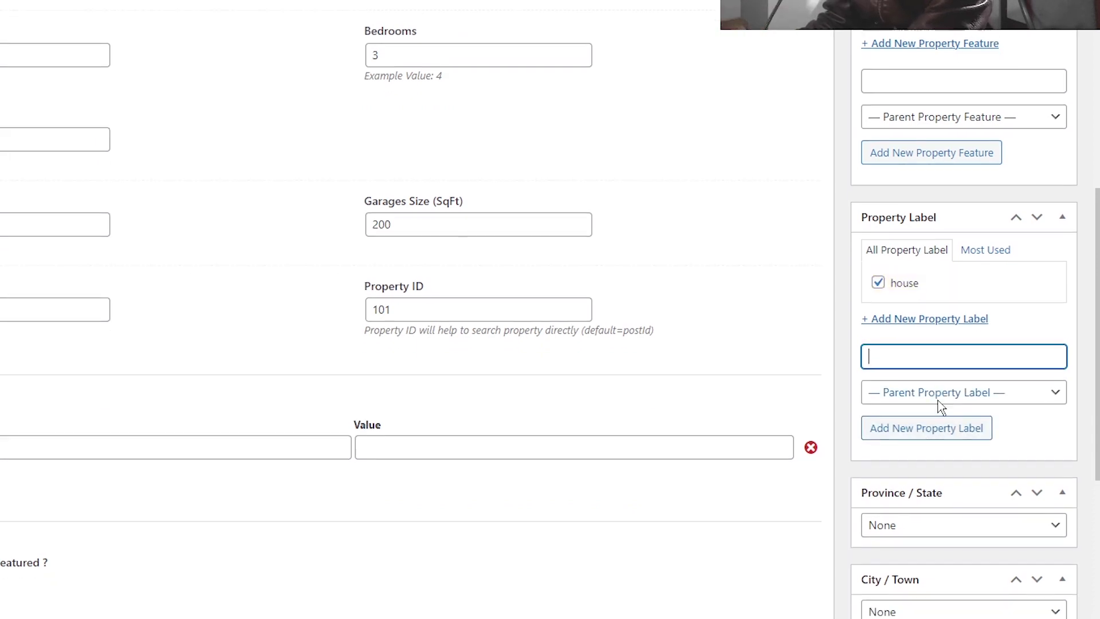
# Step: Check which Province / State and City / Town options are available for the listing
pyautogui.scroll(-3, 951, 365)
pyautogui.click(920, 376)
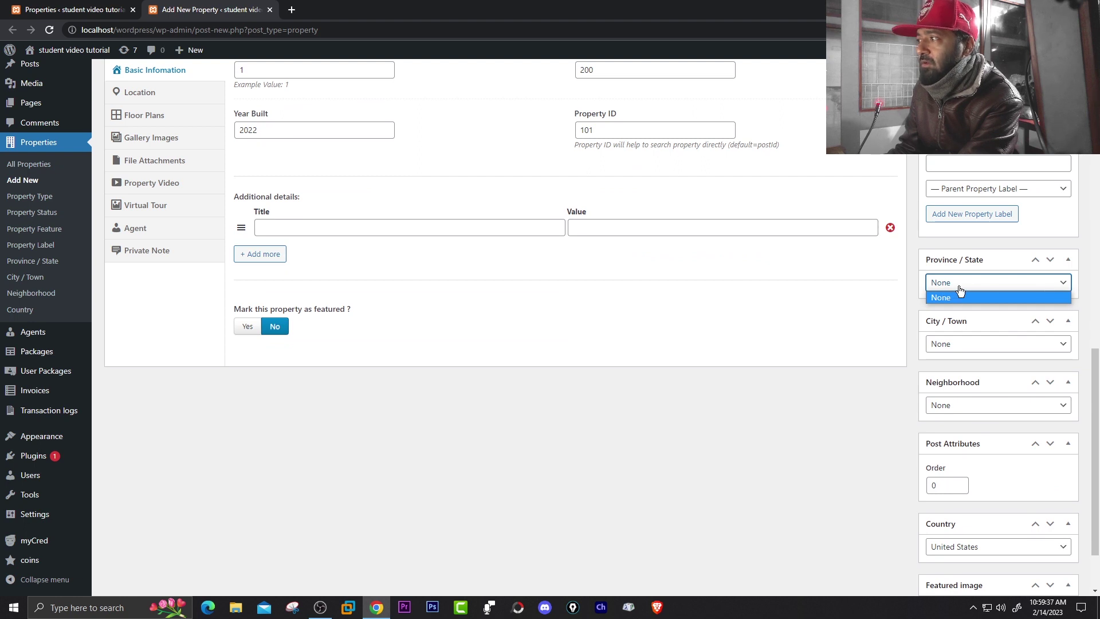
pyautogui.click(965, 285)
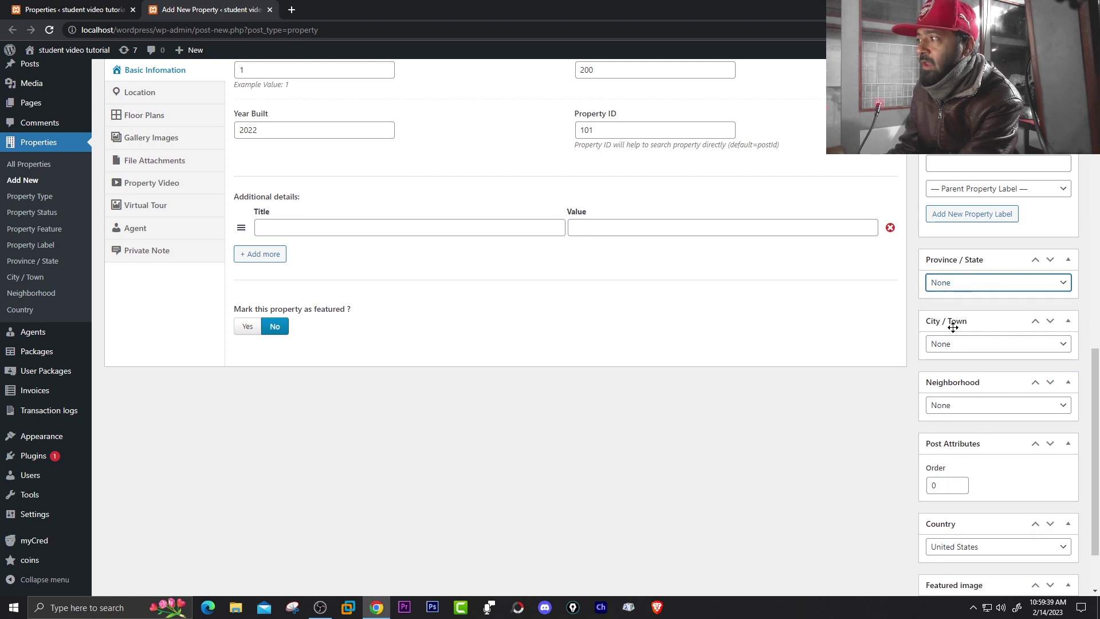
pyautogui.click(954, 344)
pyautogui.click(972, 351)
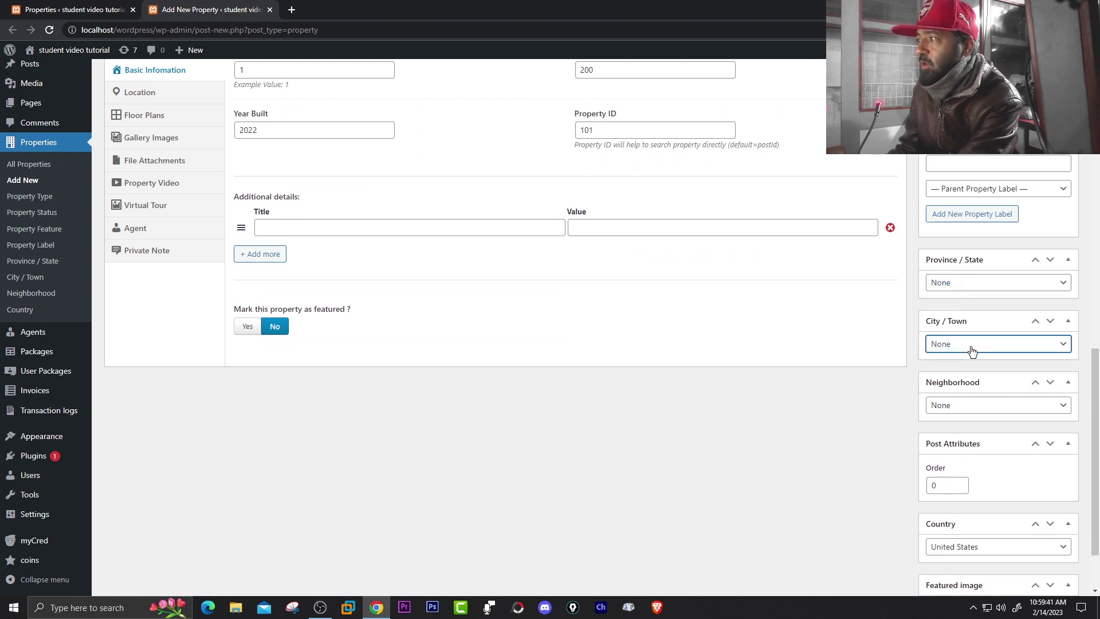
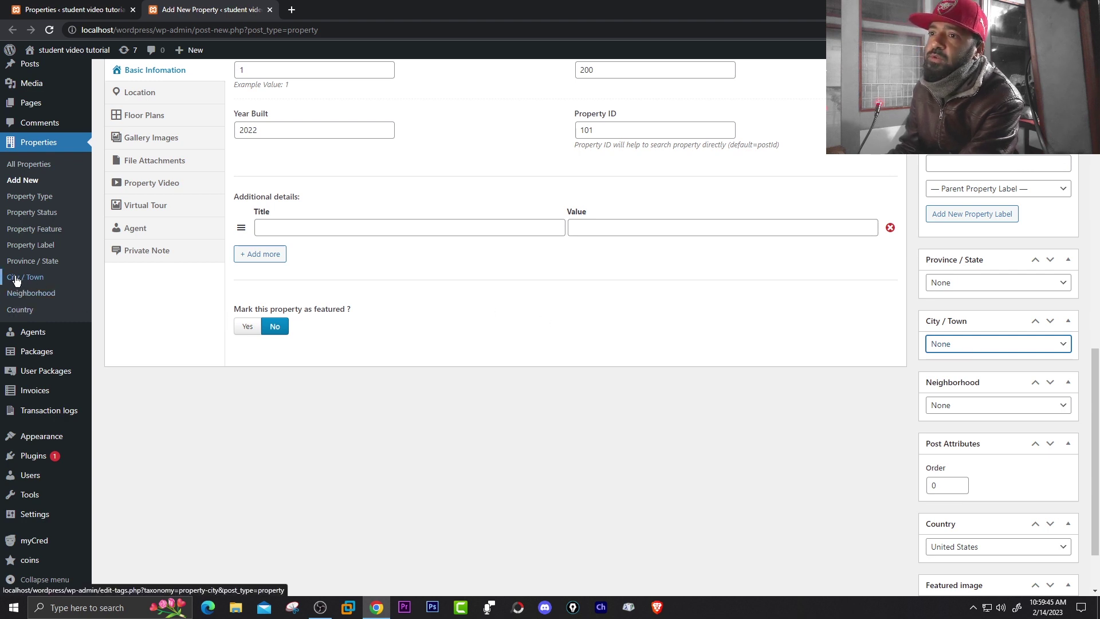
# Step: Open the City / Town management page in a separate tab and enter "pokhara" as the new city's name and slug
pyautogui.rightClick(26, 277)
pyautogui.click(36, 285)
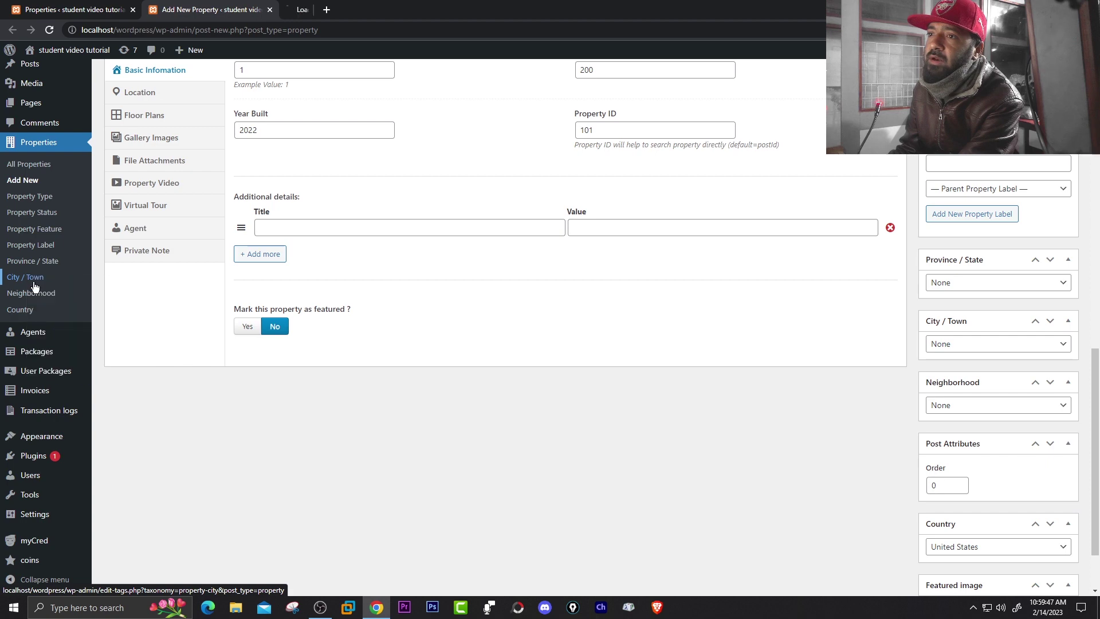
pyautogui.click(305, 13)
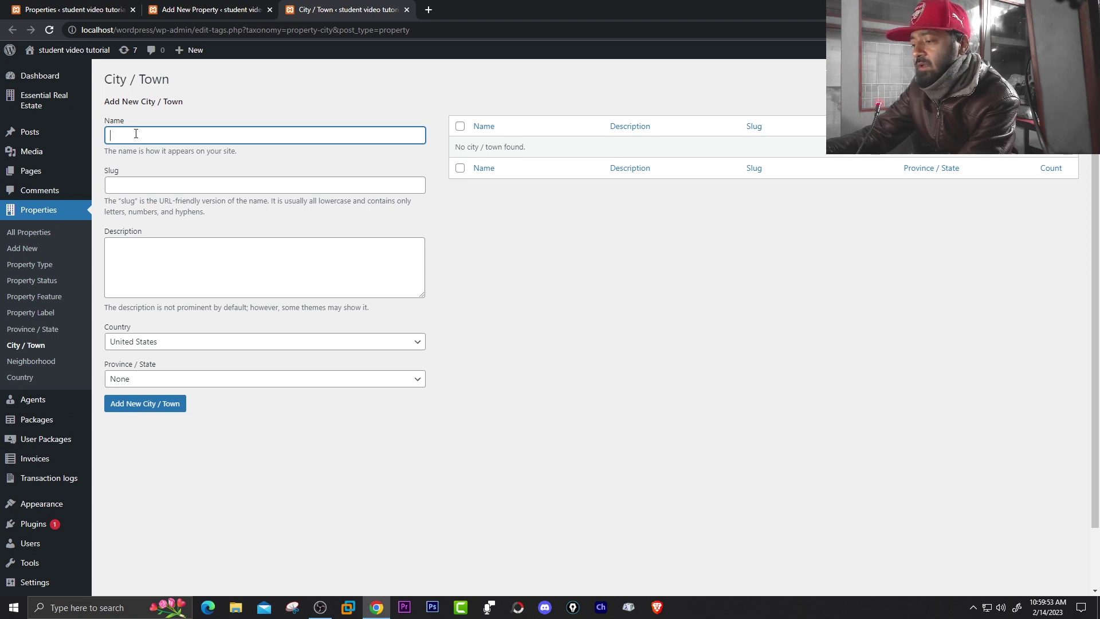
pyautogui.write('pokha')
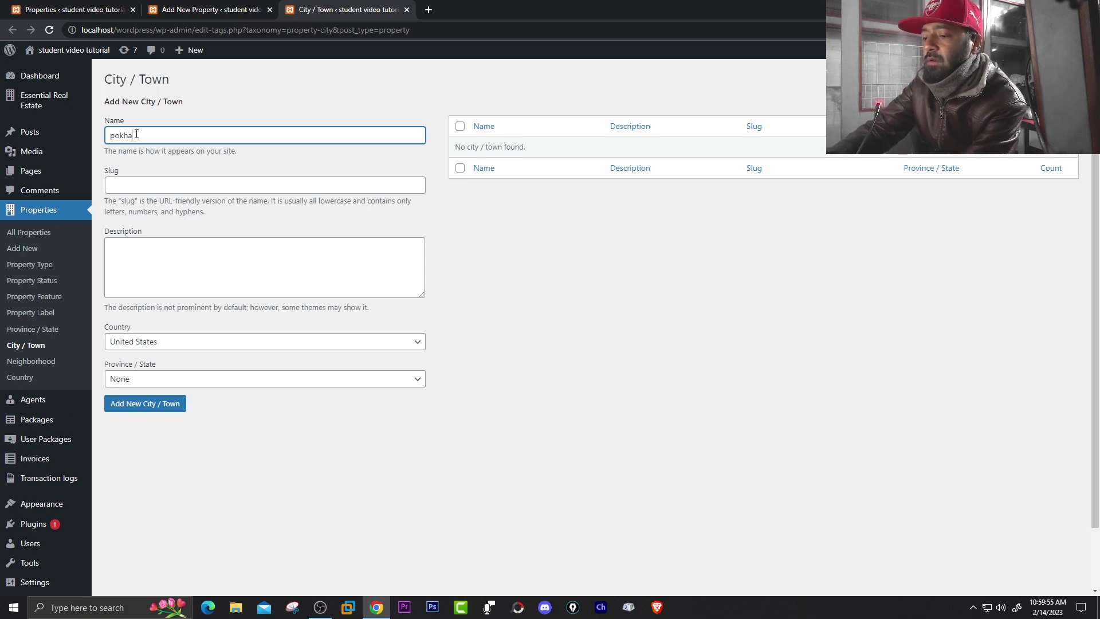
pyautogui.write('ra')
pyautogui.click(129, 192)
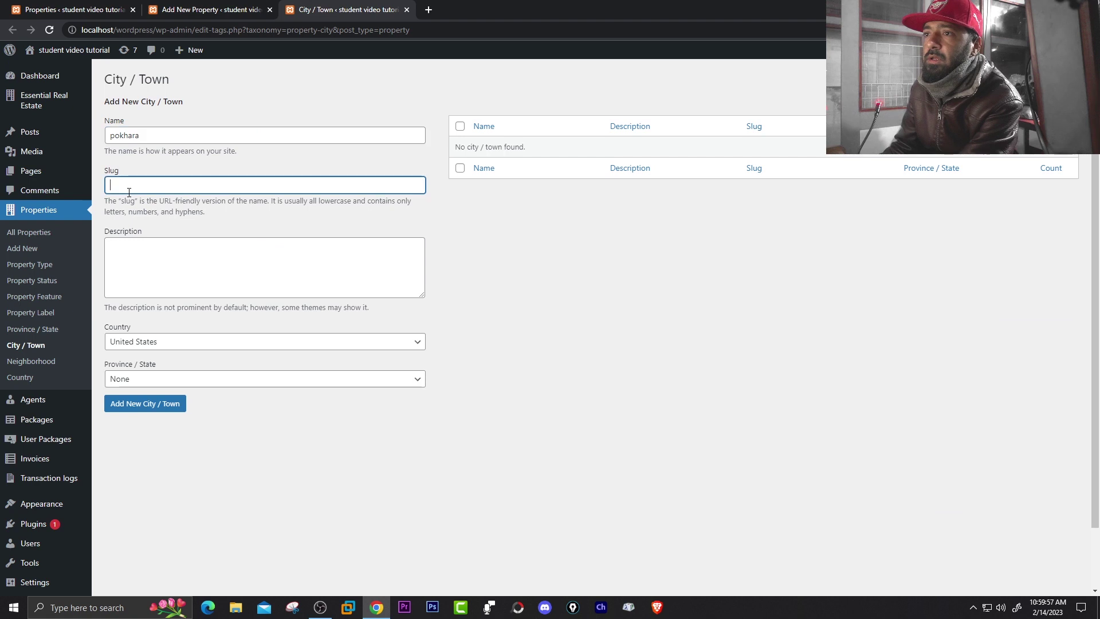
pyautogui.write('pokhar')
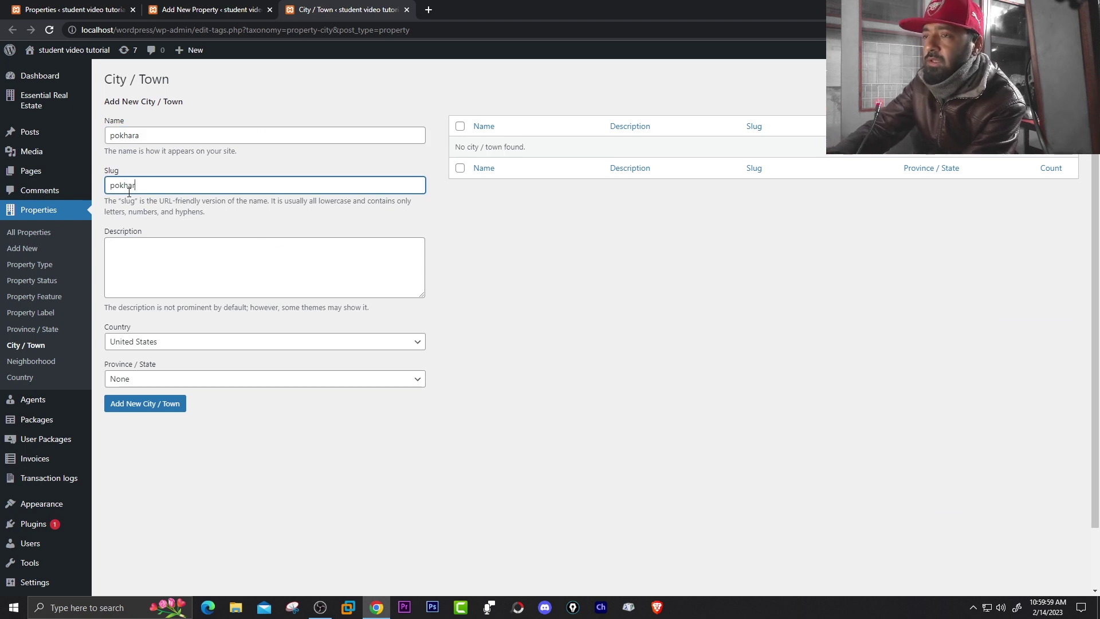
pyautogui.write('a')
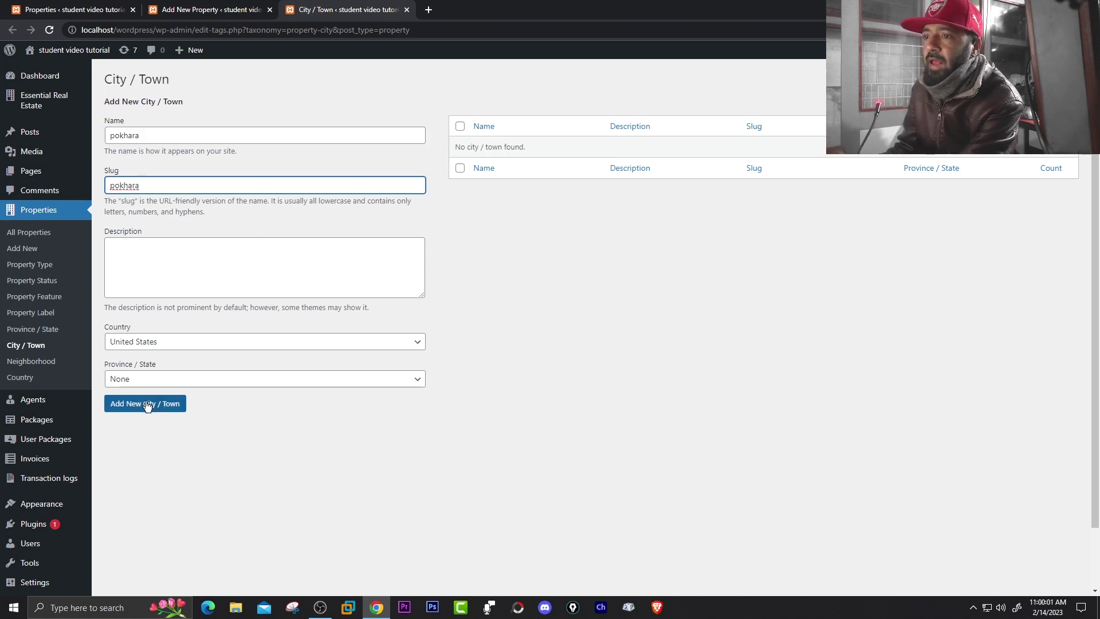
# Step: Set the new city's country to Nepal, leave its province as None, and add the city
pyautogui.click(133, 342)
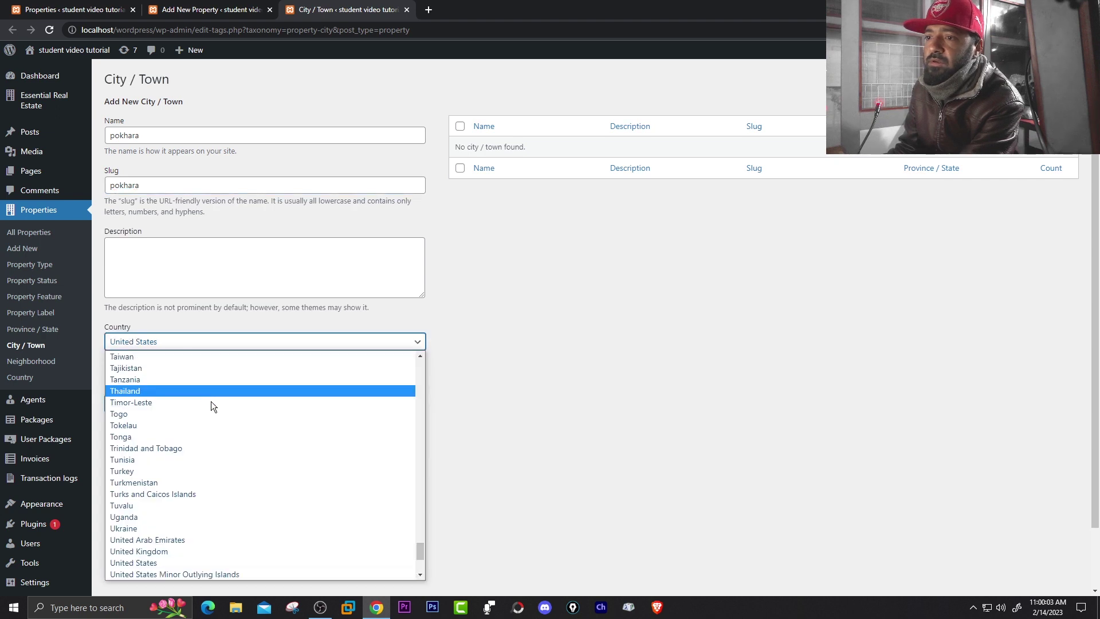
pyautogui.scroll(-3, 215, 435)
pyautogui.scroll(20, 216, 456)
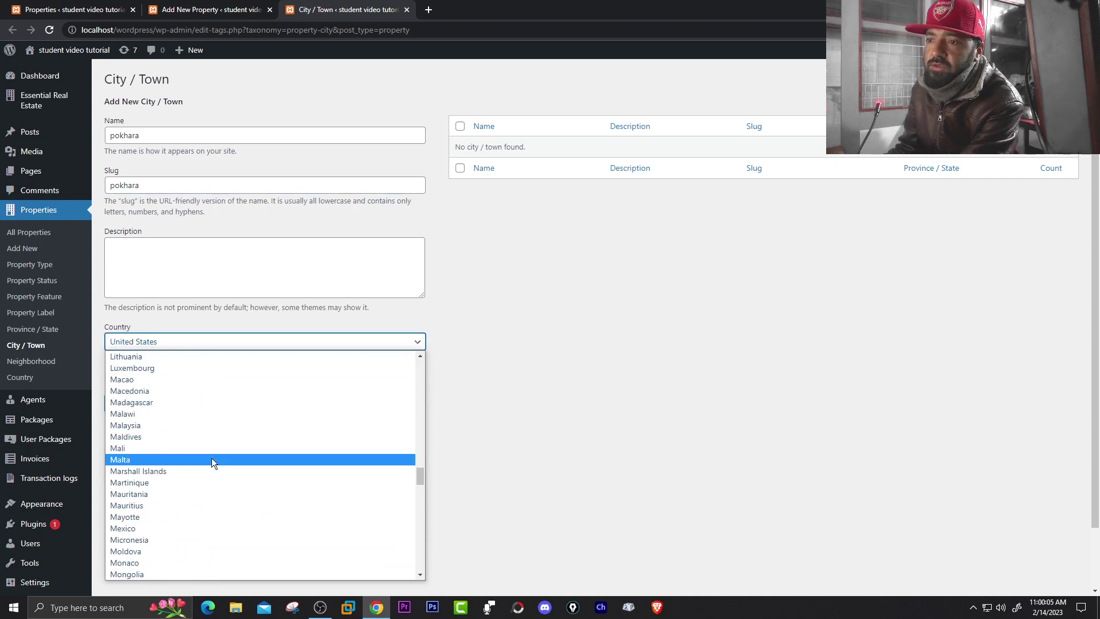
pyautogui.scroll(-2, 175, 458)
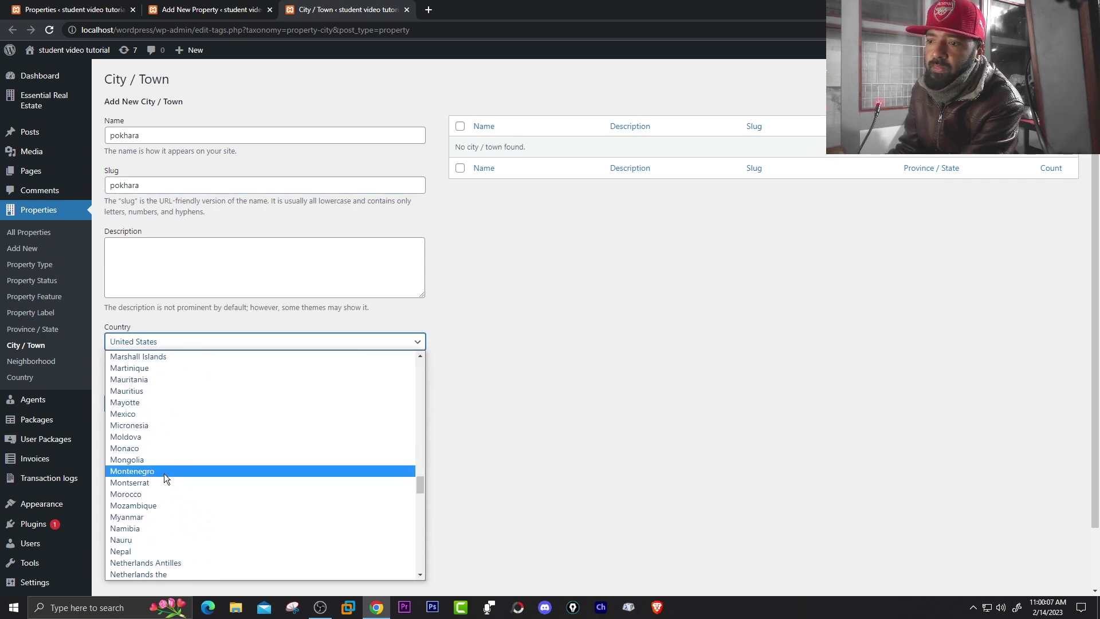
pyautogui.click(143, 549)
pyautogui.click(156, 383)
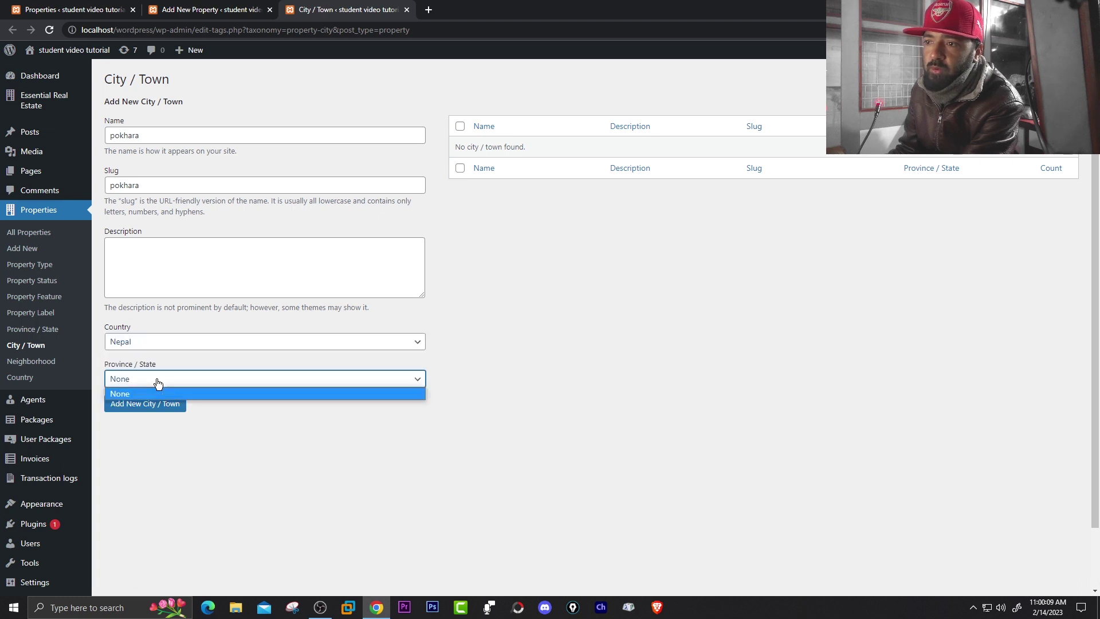
pyautogui.click(160, 383)
pyautogui.click(140, 407)
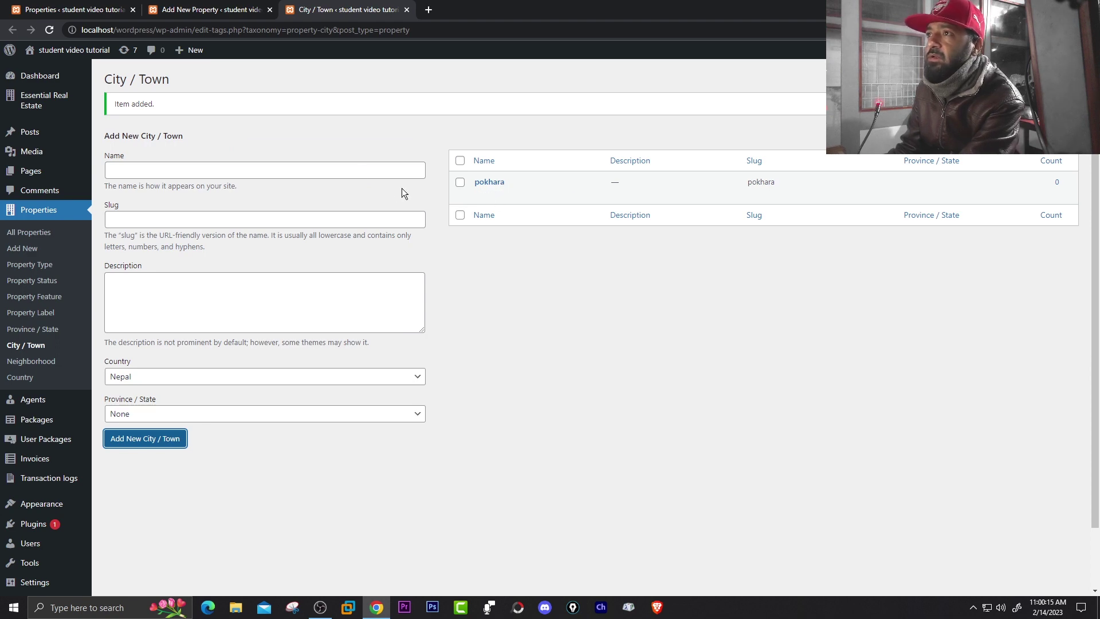
# Step: Return to the "new house on sale" listing and publish it
pyautogui.click(209, 10)
pyautogui.scroll(14, 739, 409)
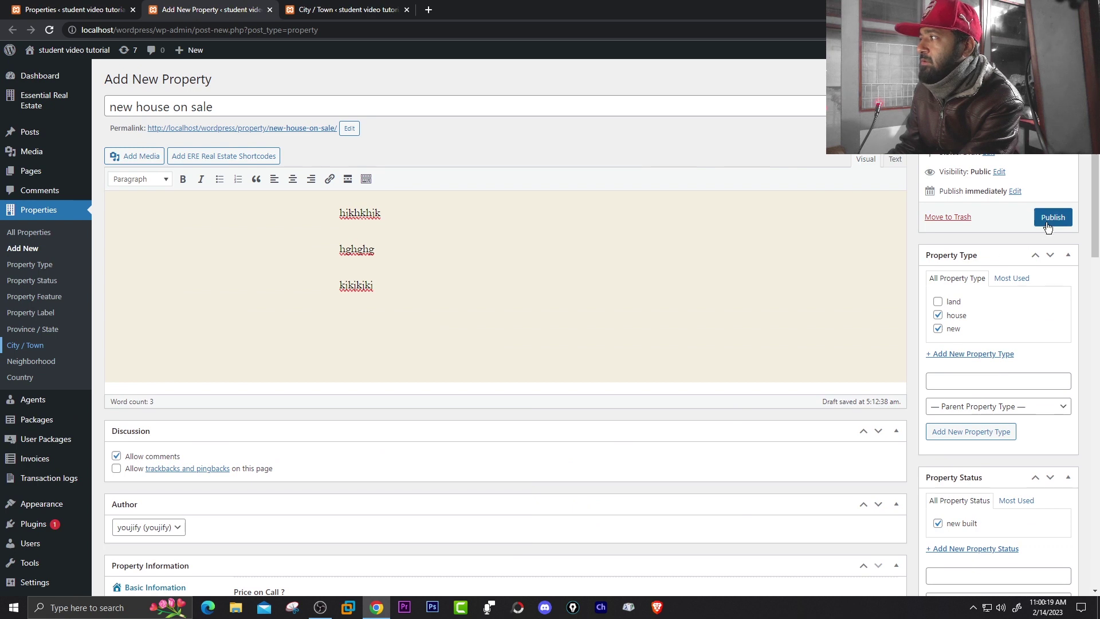
pyautogui.click(1052, 218)
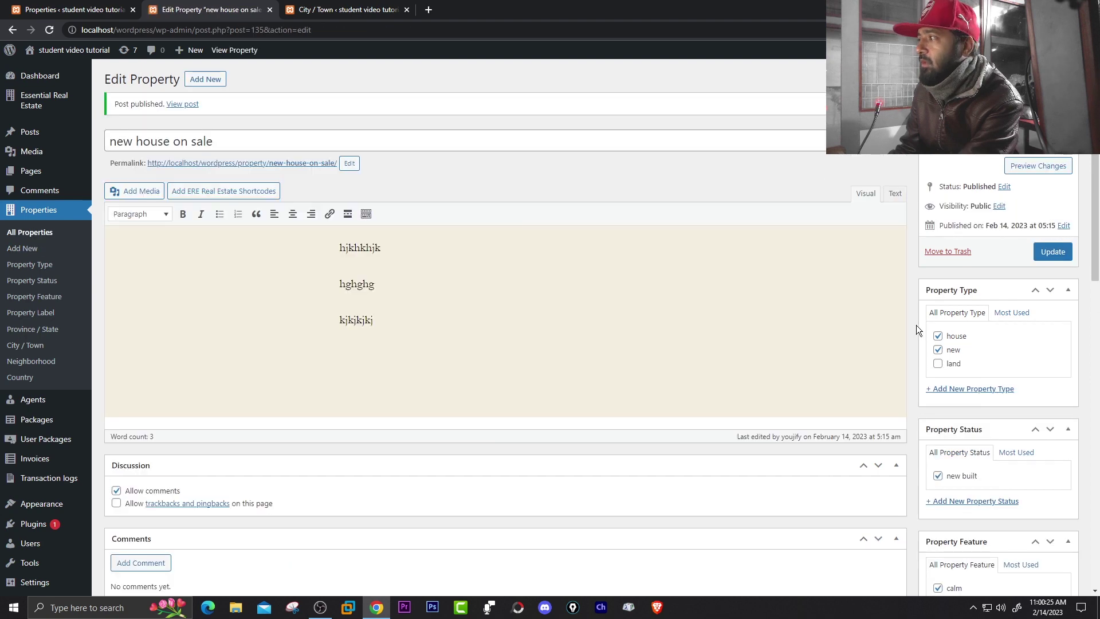
# Step: Set the published listing's City / Town to pokhara
pyautogui.scroll(-10, 917, 325)
pyautogui.scroll(-1, 961, 359)
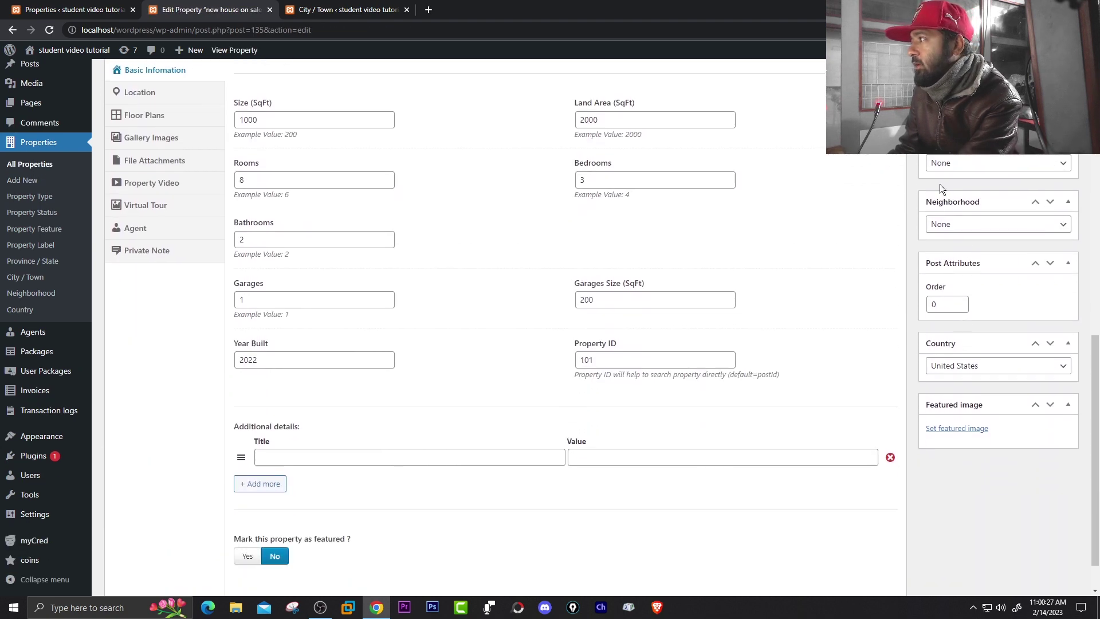
pyautogui.click(951, 163)
pyautogui.click(953, 174)
pyautogui.click(953, 174)
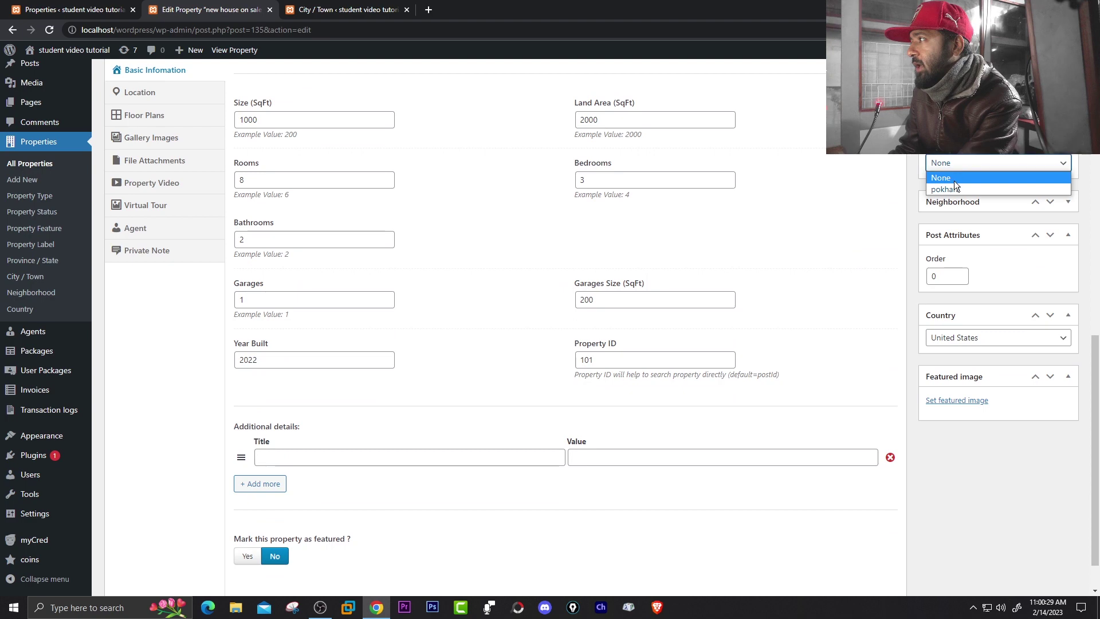
pyautogui.click(955, 189)
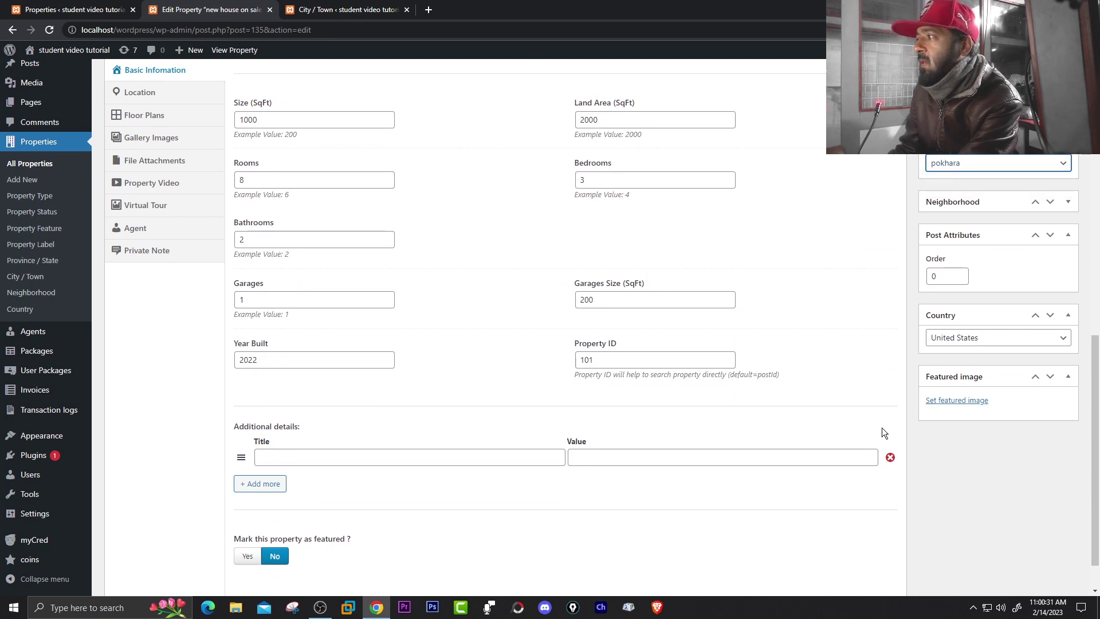
# Step: Set the listing's country to Nepal and update the listing
pyautogui.click(948, 339)
pyautogui.scroll(-3, 948, 484)
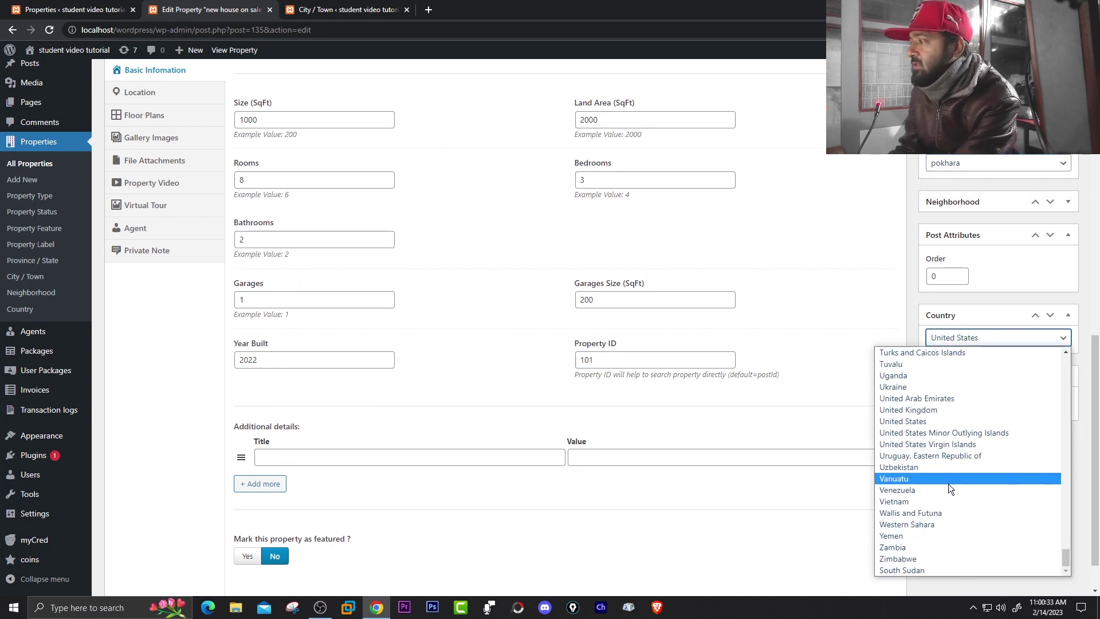
pyautogui.scroll(4, 948, 490)
pyautogui.scroll(10, 912, 500)
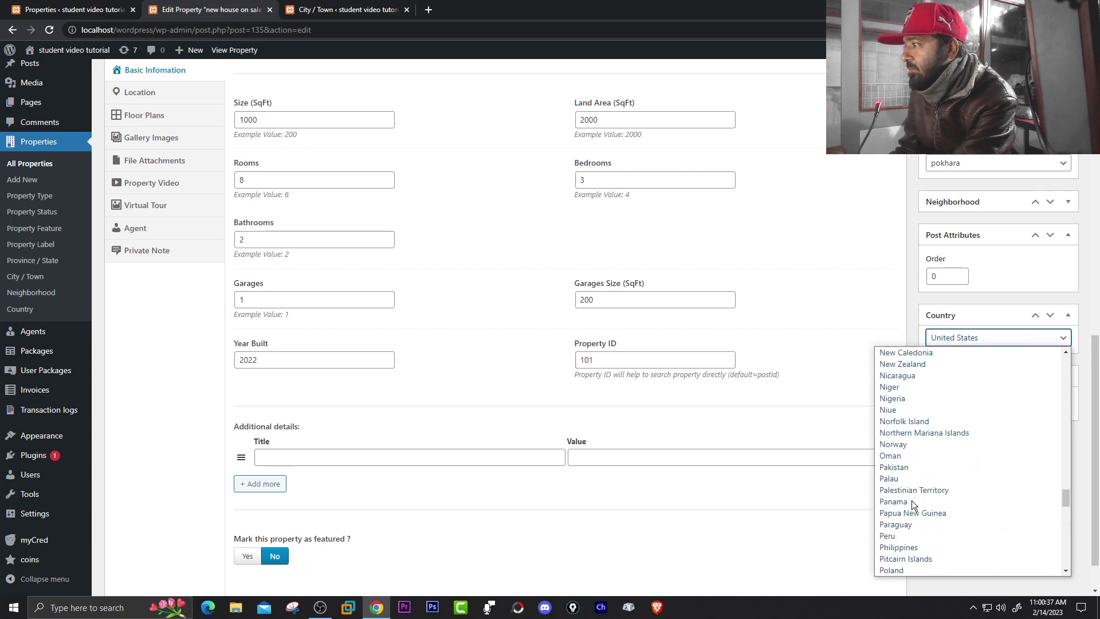
pyautogui.scroll(3, 894, 429)
pyautogui.click(892, 439)
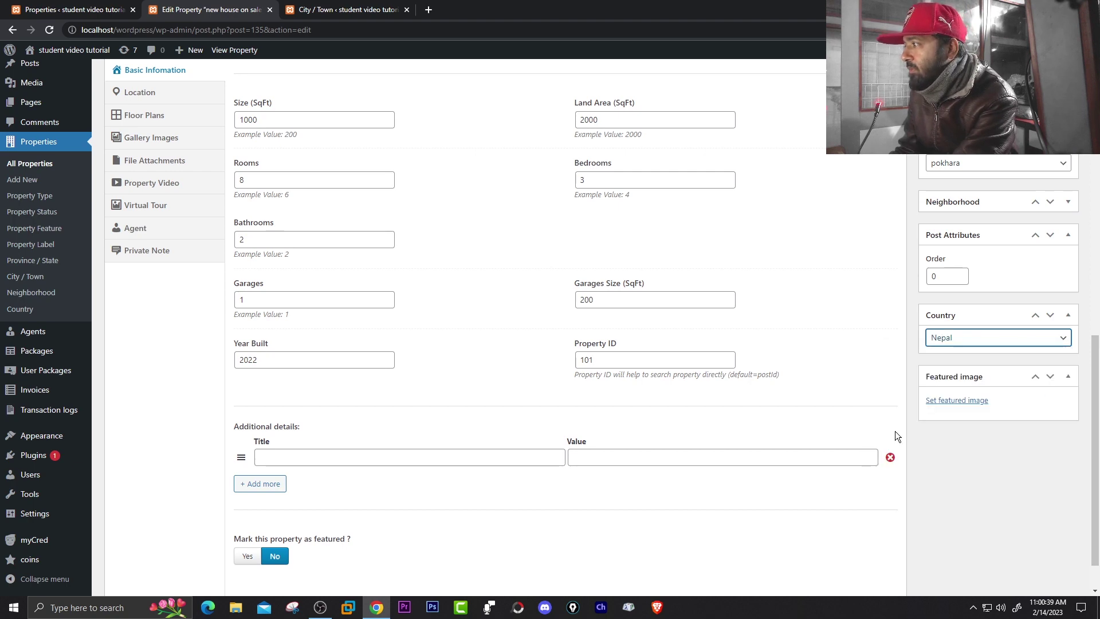
pyautogui.scroll(10, 895, 431)
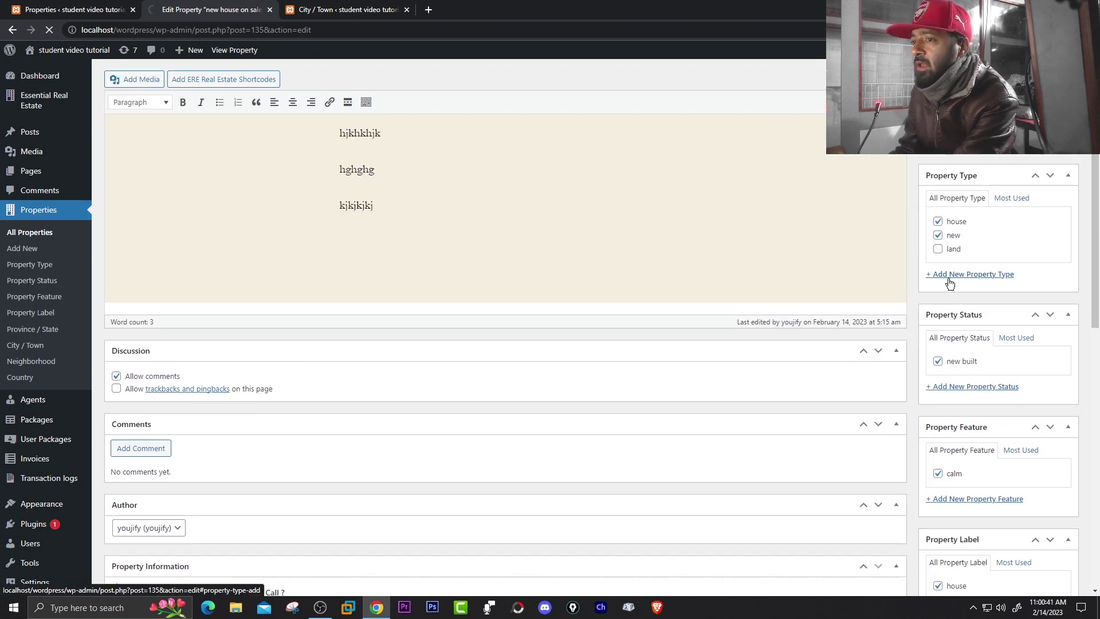
# Step: Set the purple crystal picture mycred_default_image from the media library as the featured image and update the listing
pyautogui.scroll(-12, 989, 367)
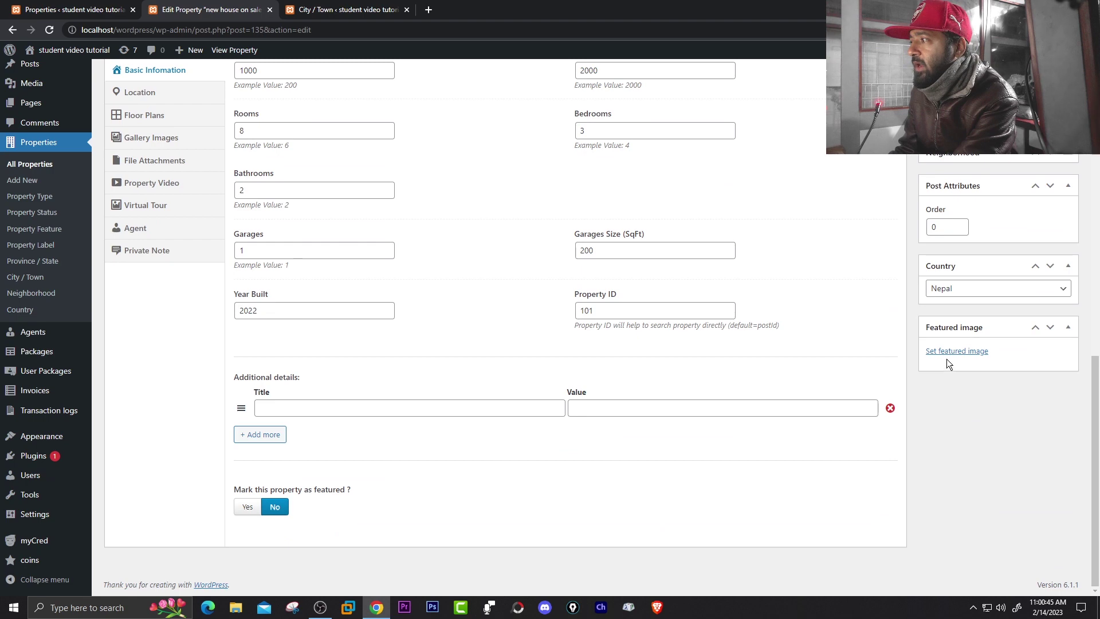
pyautogui.click(955, 351)
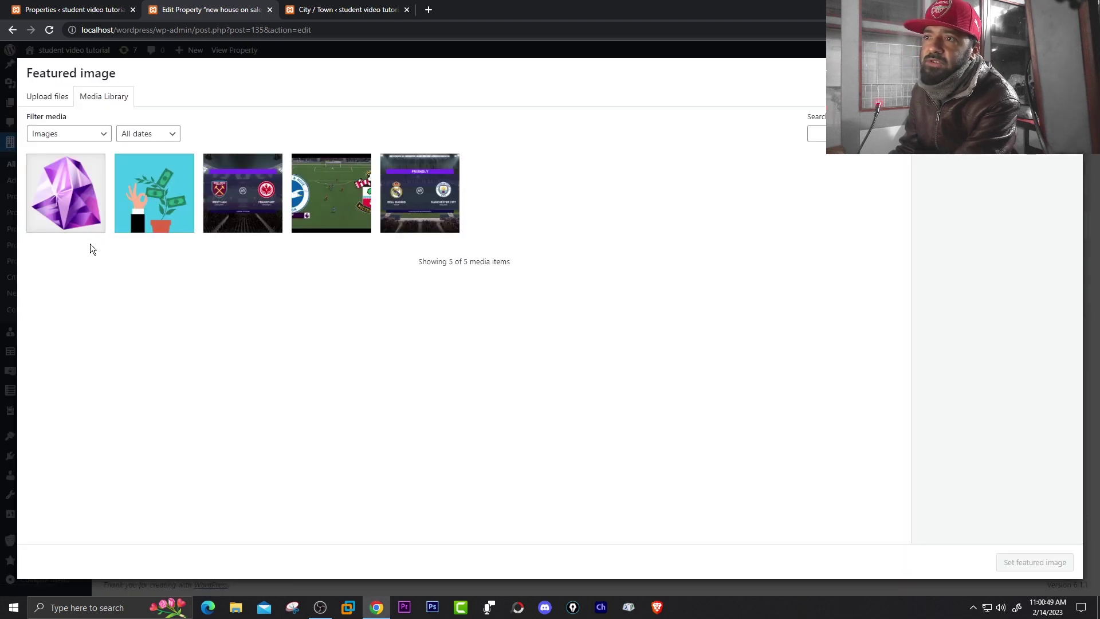
pyautogui.click(98, 217)
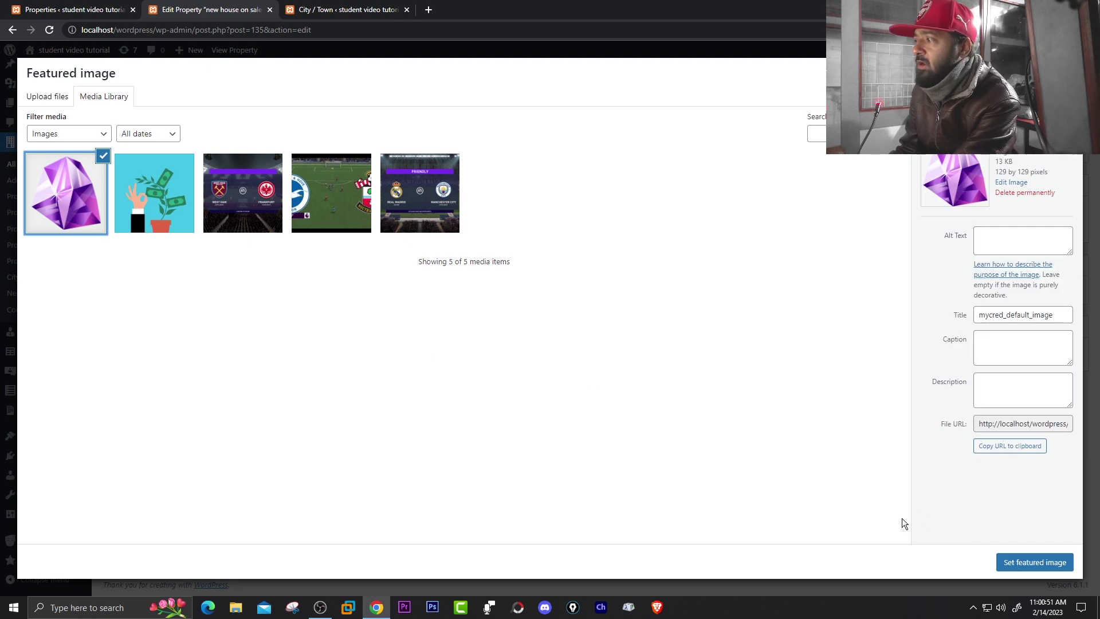
pyautogui.click(1013, 562)
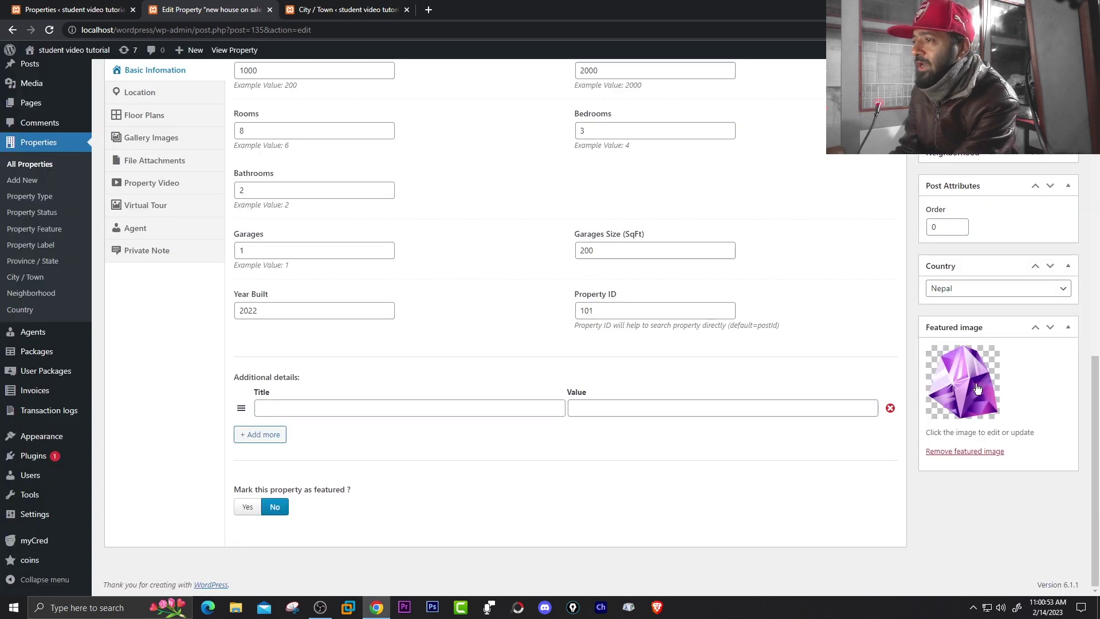
pyautogui.scroll(9, 796, 454)
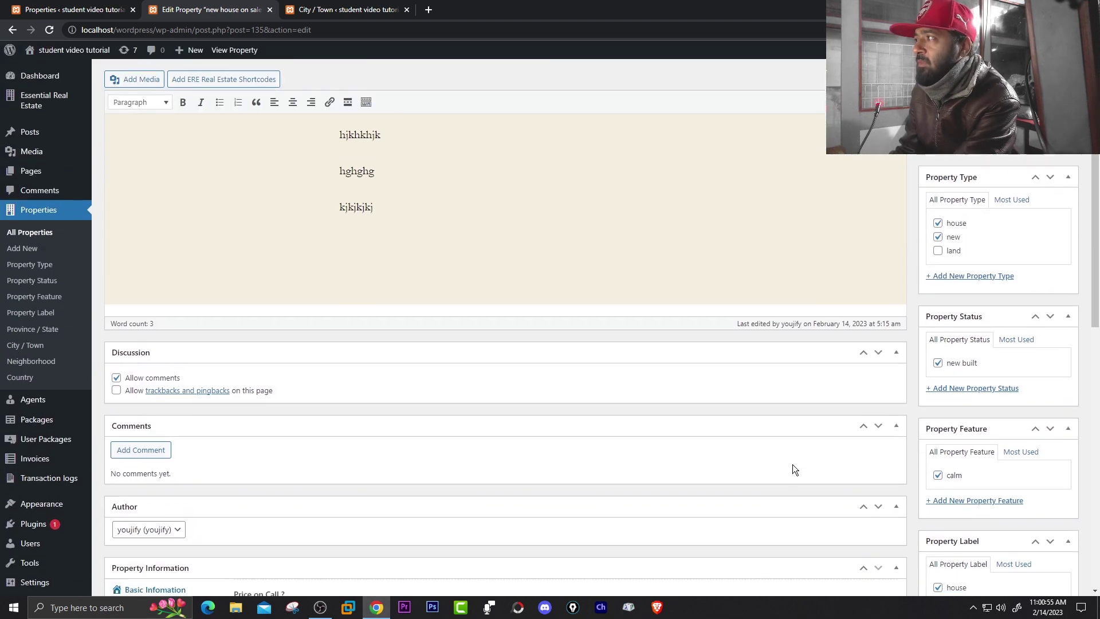
pyautogui.scroll(2, 792, 468)
pyautogui.click(1043, 253)
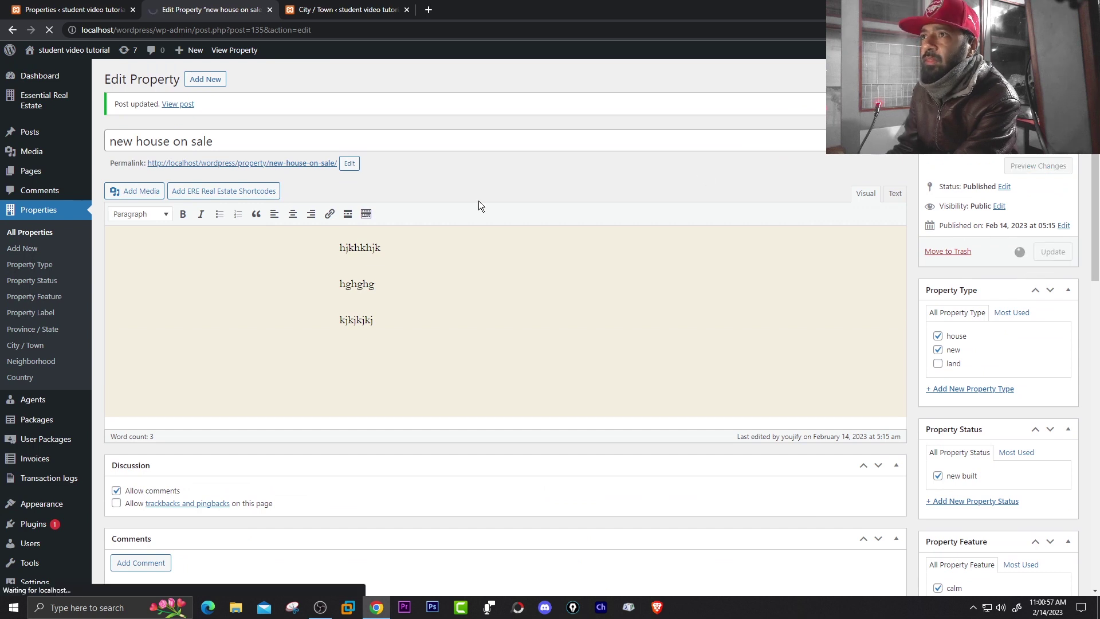
# Step: Close the City / Town page and open the live page of the "new house on sale" listing in a new tab
pyautogui.click(406, 10)
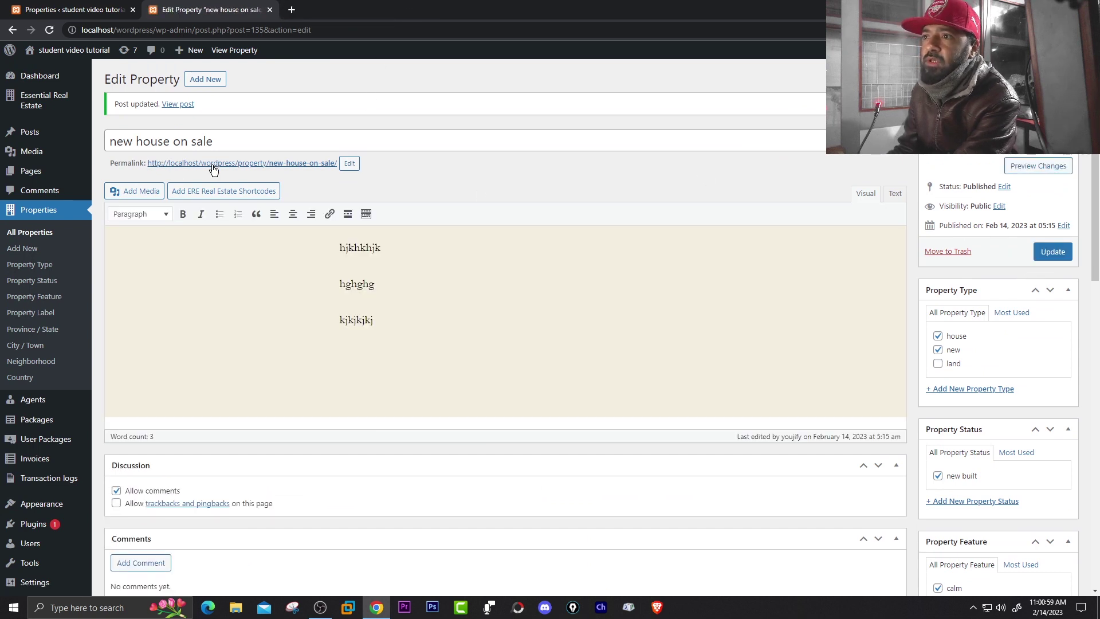
pyautogui.rightClick(247, 167)
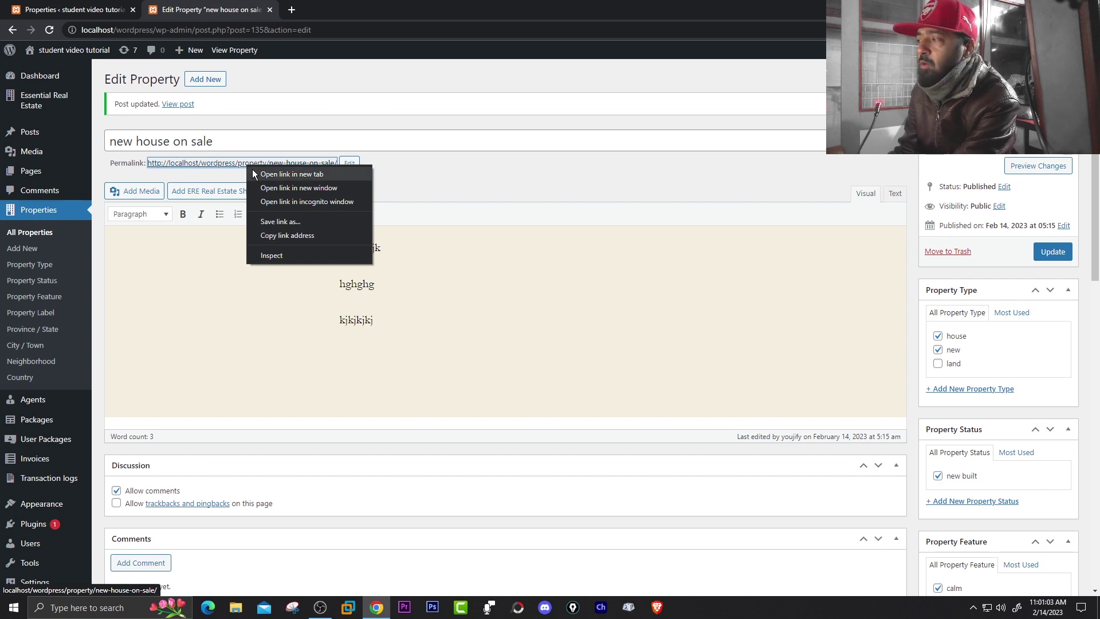
pyautogui.click(291, 174)
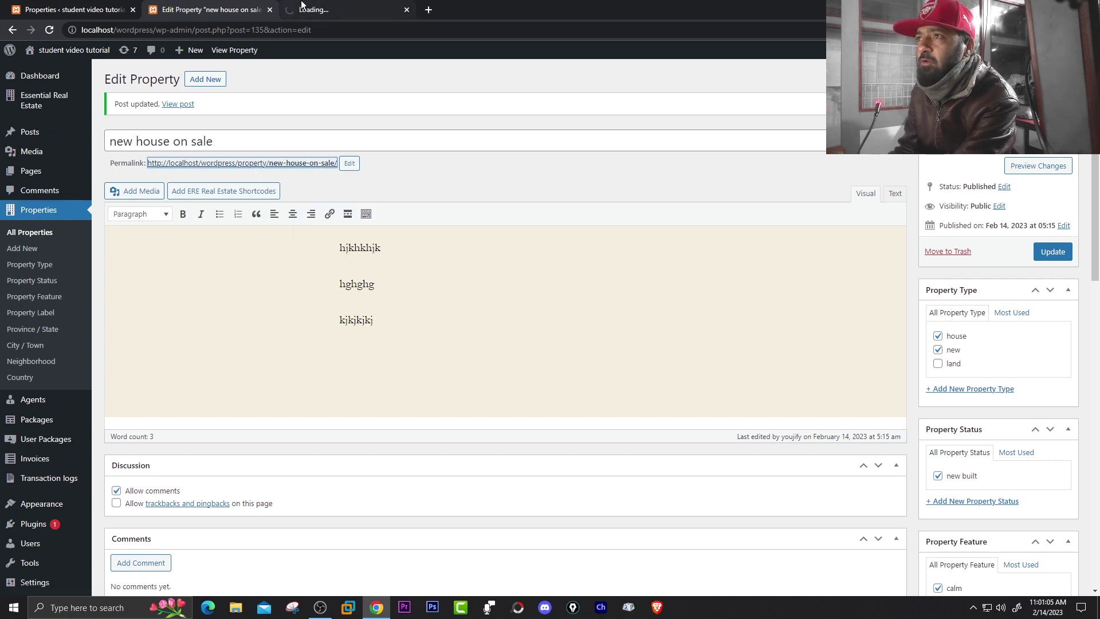
pyautogui.click(344, 9)
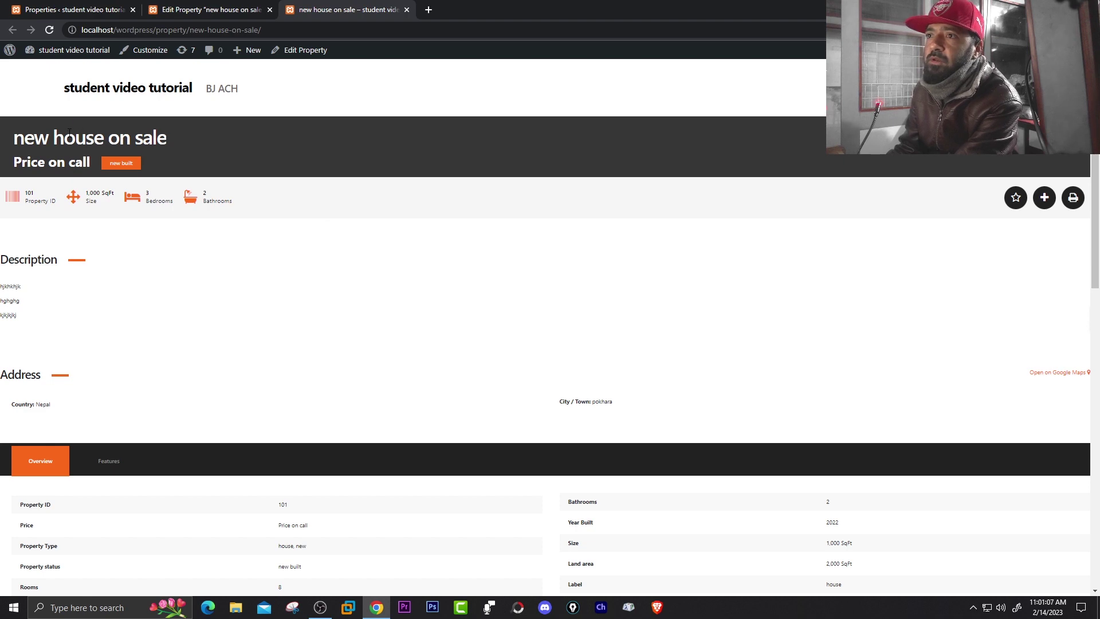
# Step: Review the live listing's title, price, key facts, description and address
pyautogui.moveTo(69, 131); pyautogui.dragTo(201, 137)
pyautogui.moveTo(37, 163); pyautogui.dragTo(96, 167)
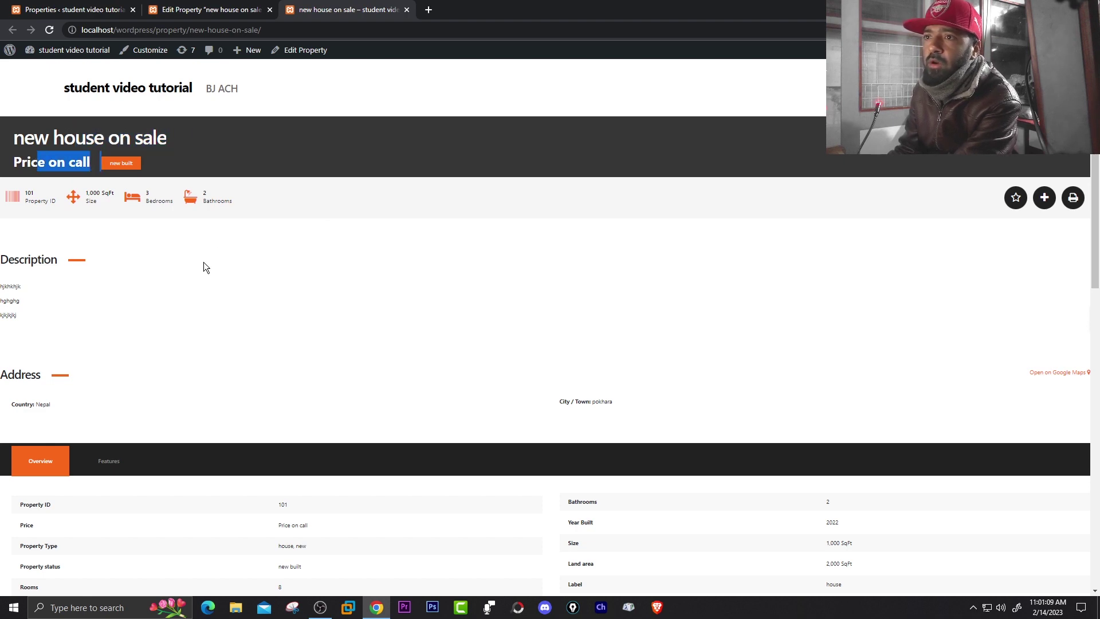
pyautogui.moveTo(50, 199); pyautogui.dragTo(102, 188)
pyautogui.moveTo(167, 199); pyautogui.dragTo(220, 200)
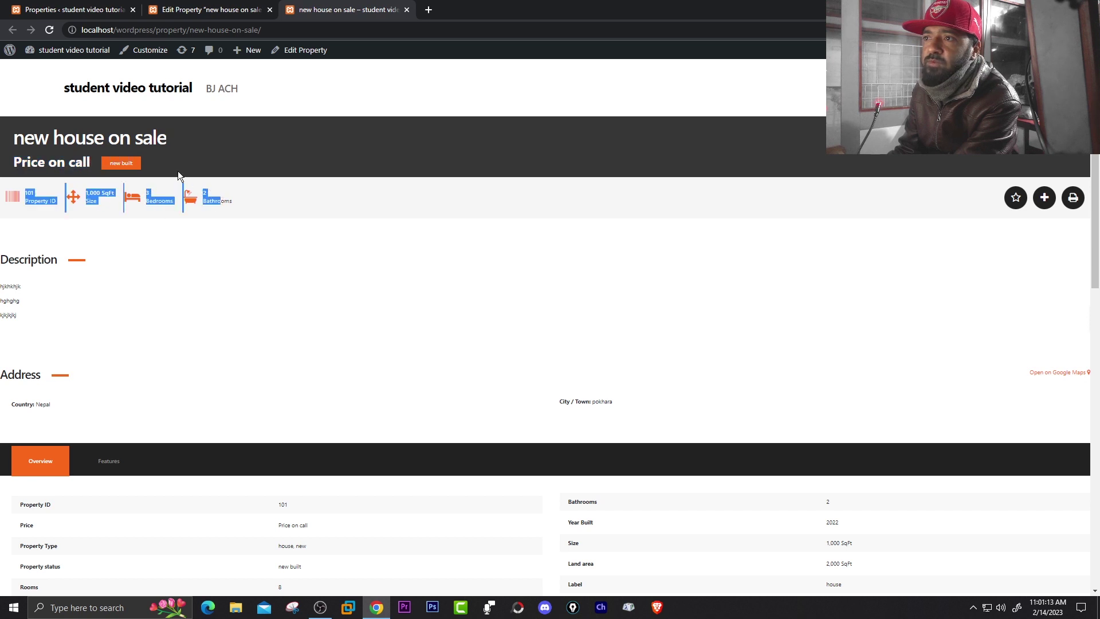
pyautogui.scroll(-1, 153, 274)
pyautogui.moveTo(24, 265); pyautogui.dragTo(3, 225)
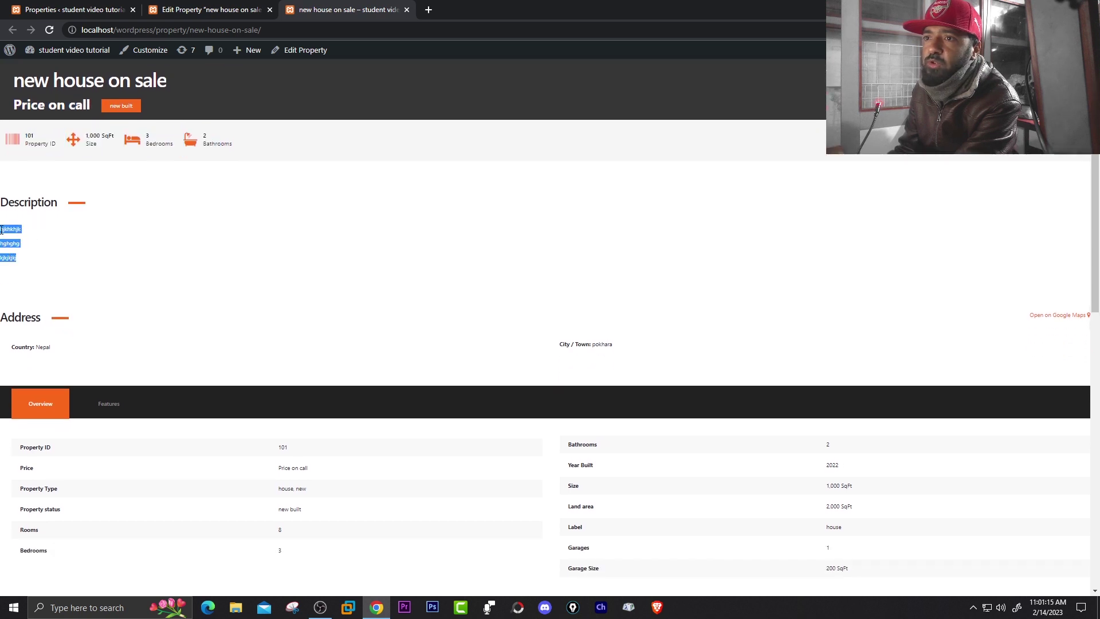
pyautogui.scroll(-1, 105, 270)
pyautogui.moveTo(2, 290); pyautogui.dragTo(456, 282)
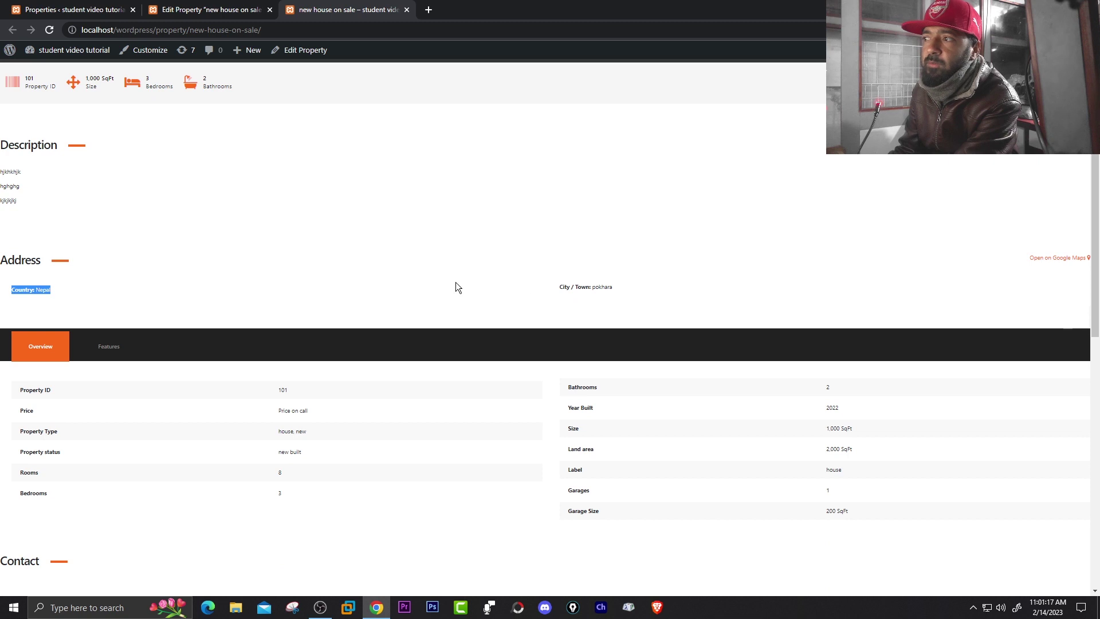
pyautogui.click(637, 286)
pyautogui.scroll(-1, 528, 337)
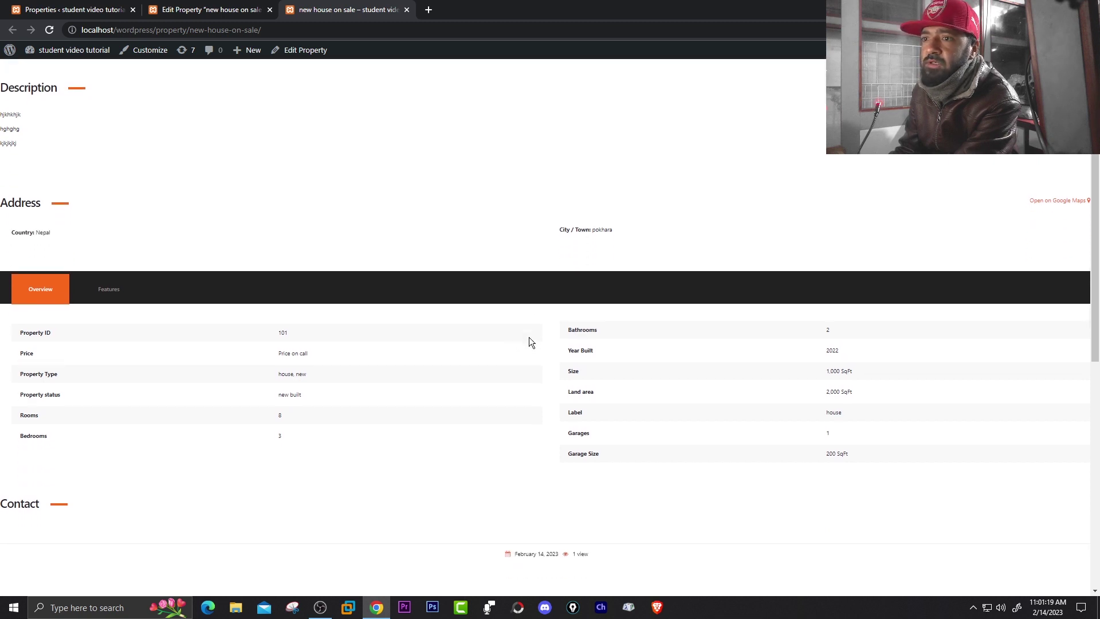
# Step: Check the live listing's Overview details, publication date and Contact section
pyautogui.scroll(-1, 326, 328)
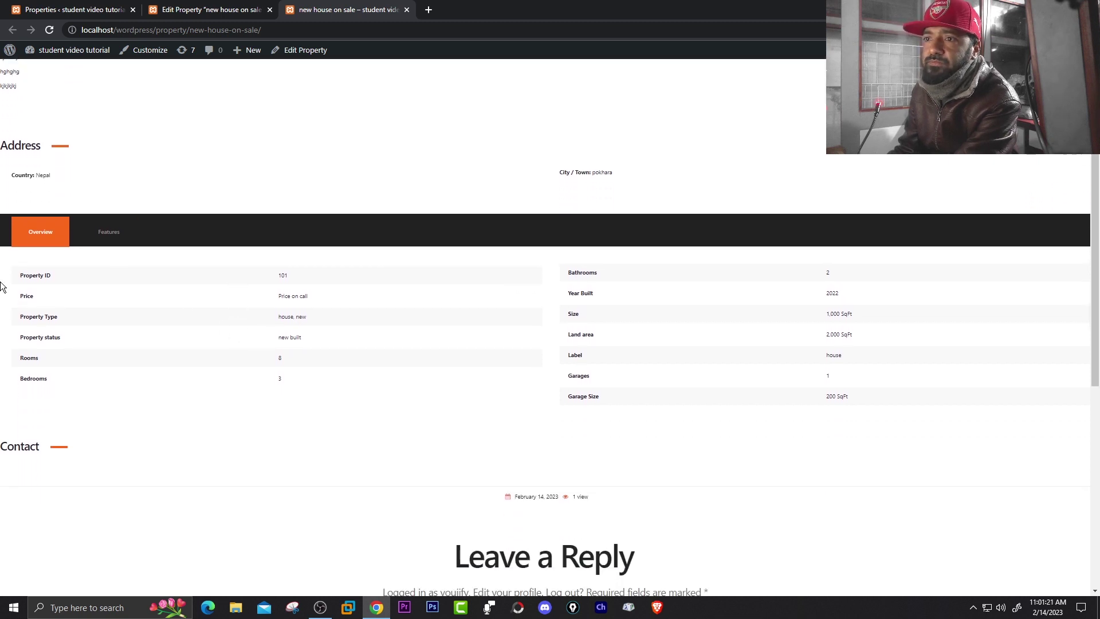
pyautogui.moveTo(180, 311); pyautogui.dragTo(404, 314)
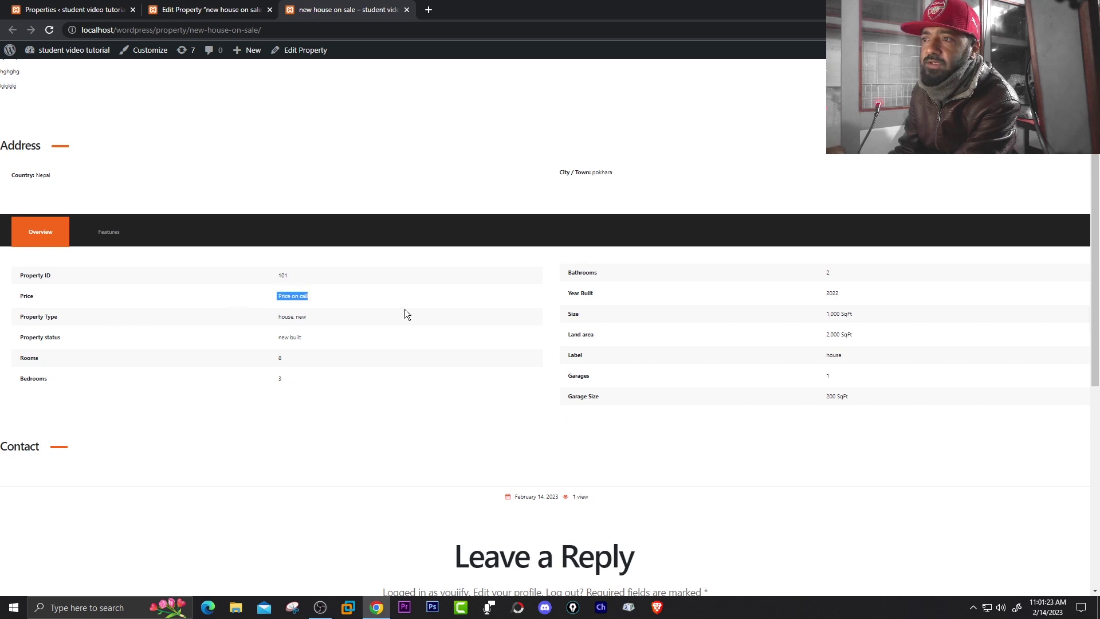
pyautogui.moveTo(130, 319); pyautogui.dragTo(393, 316)
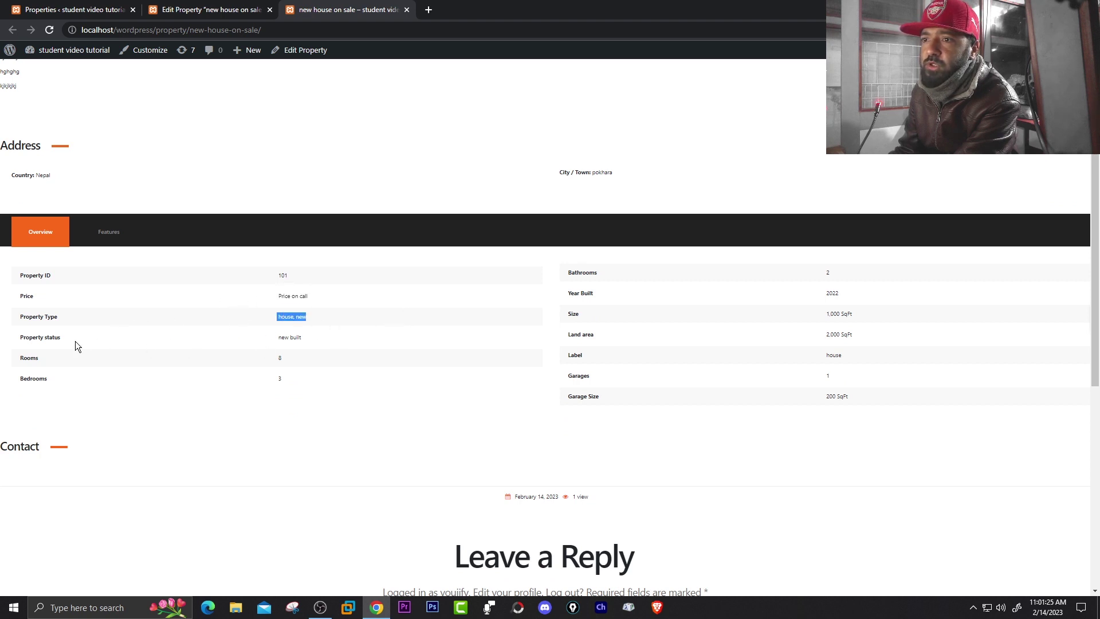
pyautogui.moveTo(256, 342); pyautogui.dragTo(376, 336)
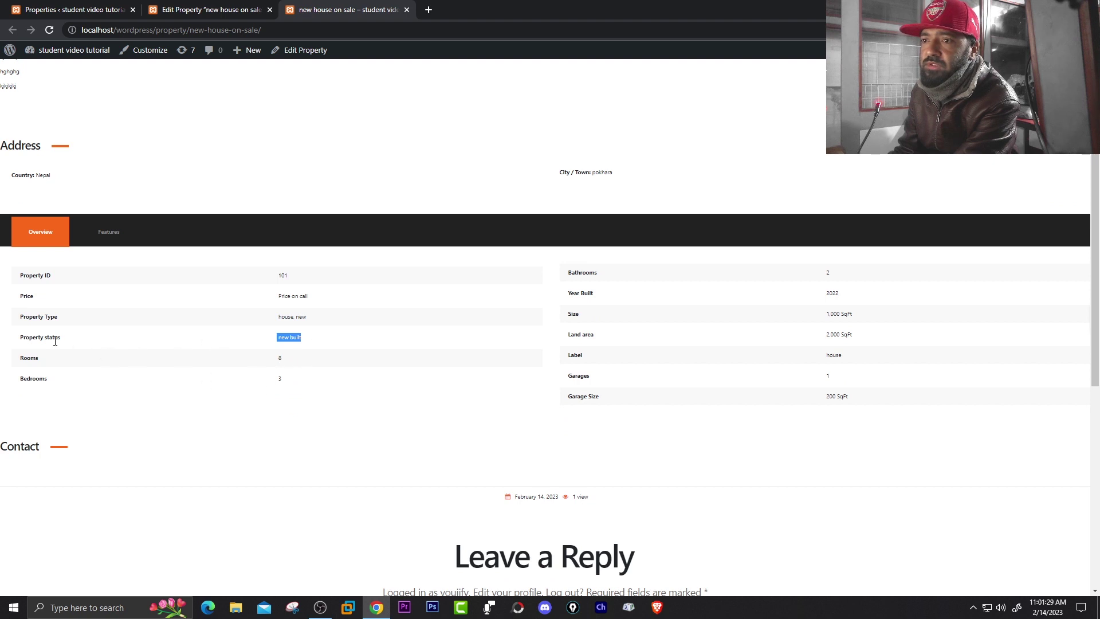
pyautogui.moveTo(55, 341); pyautogui.dragTo(73, 344)
pyautogui.tripleClick(264, 344)
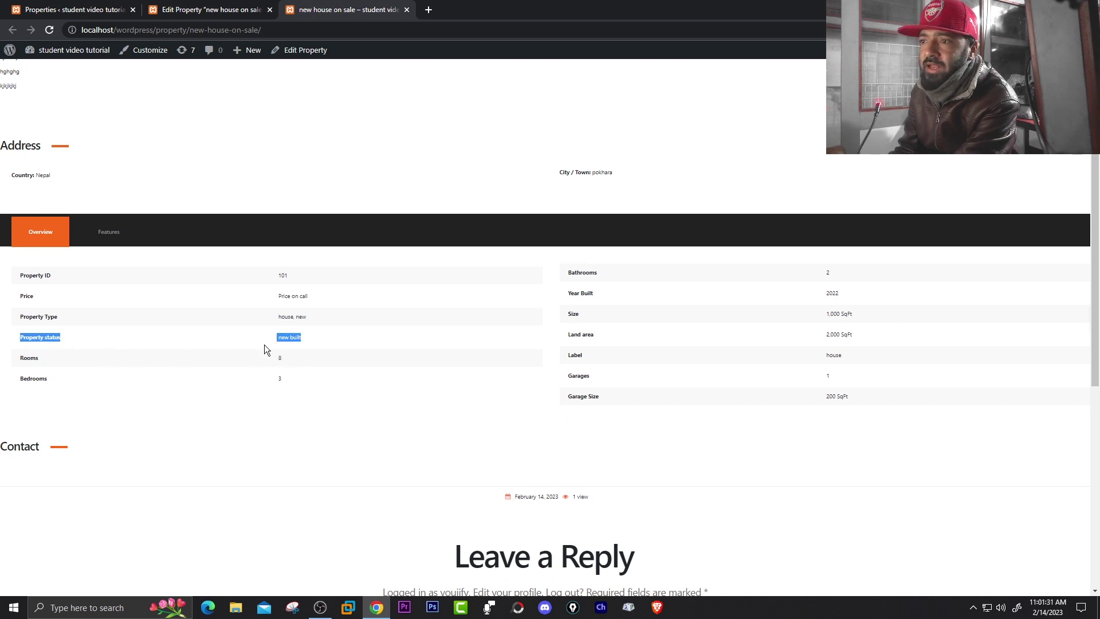
pyautogui.moveTo(271, 338); pyautogui.dragTo(332, 340)
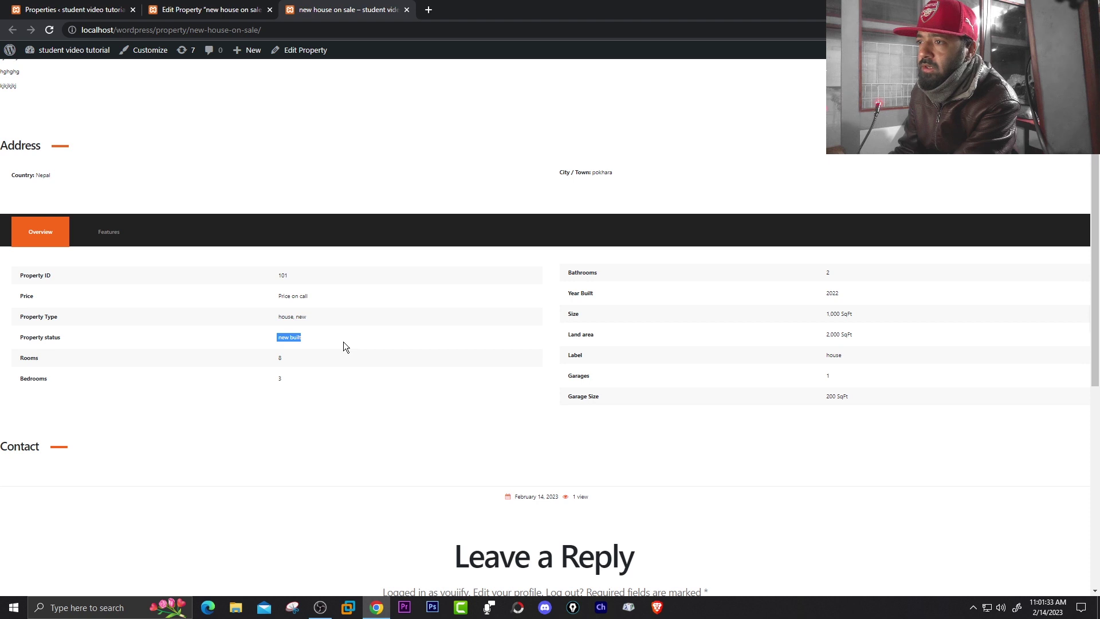
pyautogui.tripleClick(293, 381)
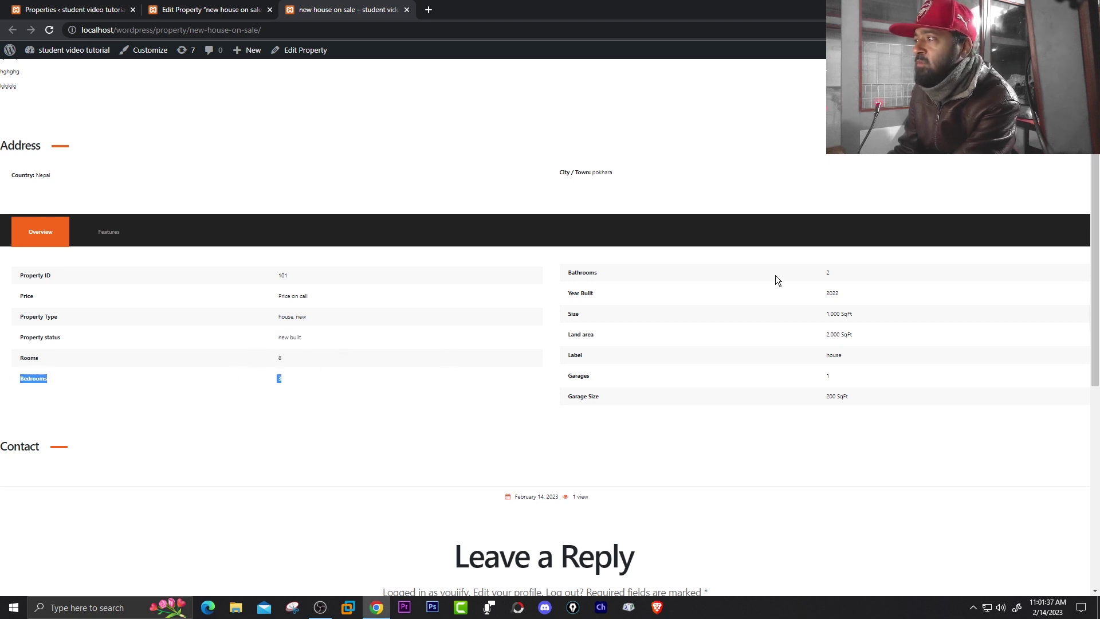
pyautogui.moveTo(776, 279); pyautogui.dragTo(883, 283)
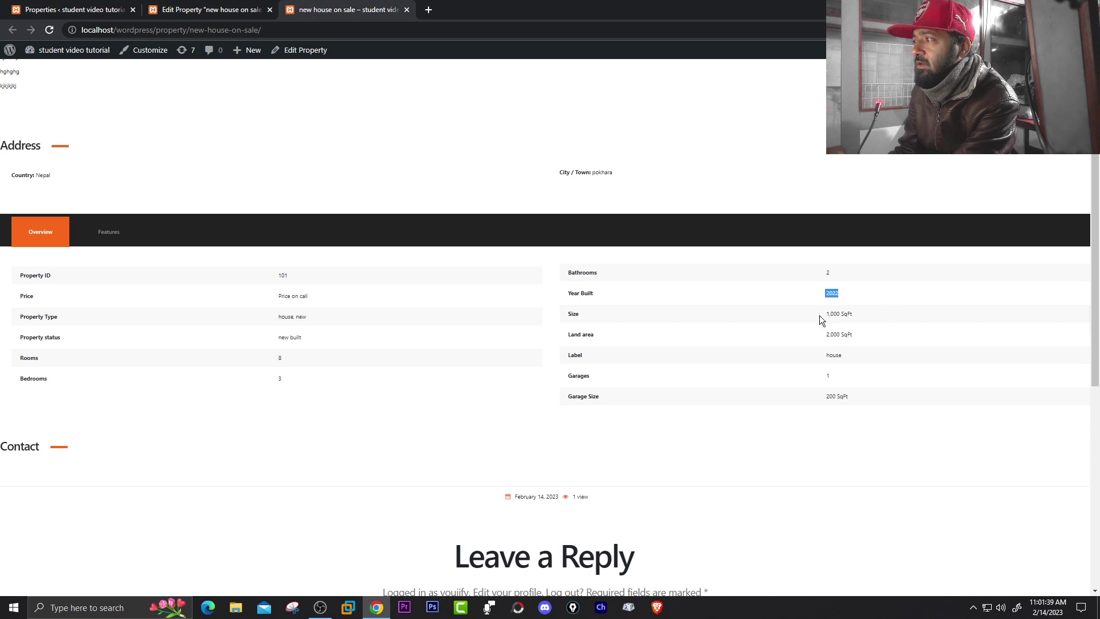
pyautogui.moveTo(820, 319); pyautogui.dragTo(919, 317)
pyautogui.moveTo(826, 357); pyautogui.dragTo(891, 358)
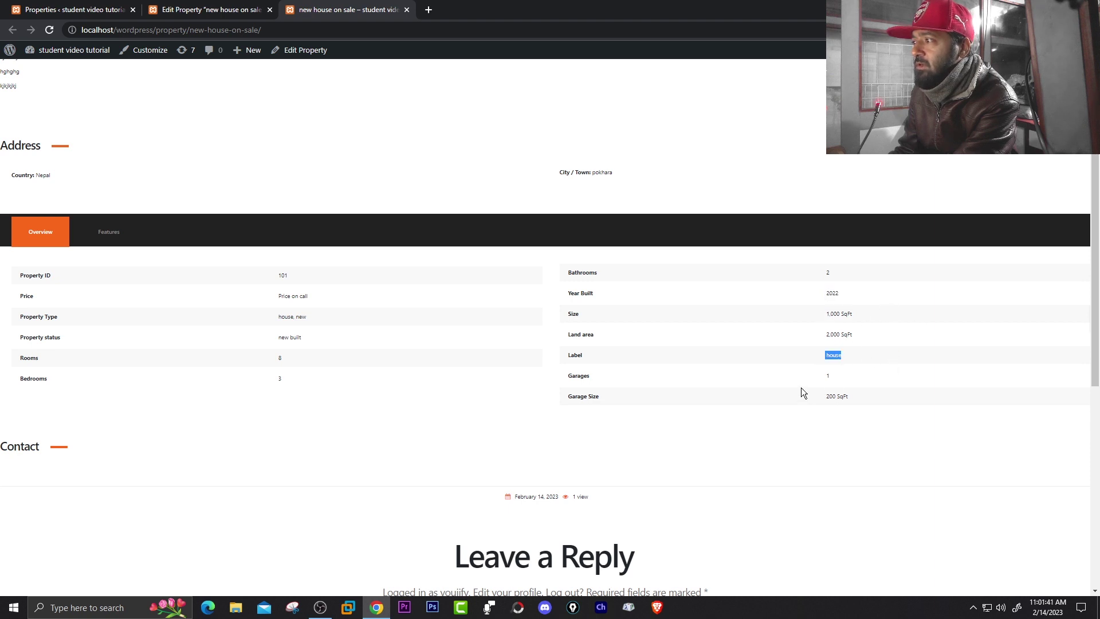
pyautogui.moveTo(823, 397); pyautogui.dragTo(911, 394)
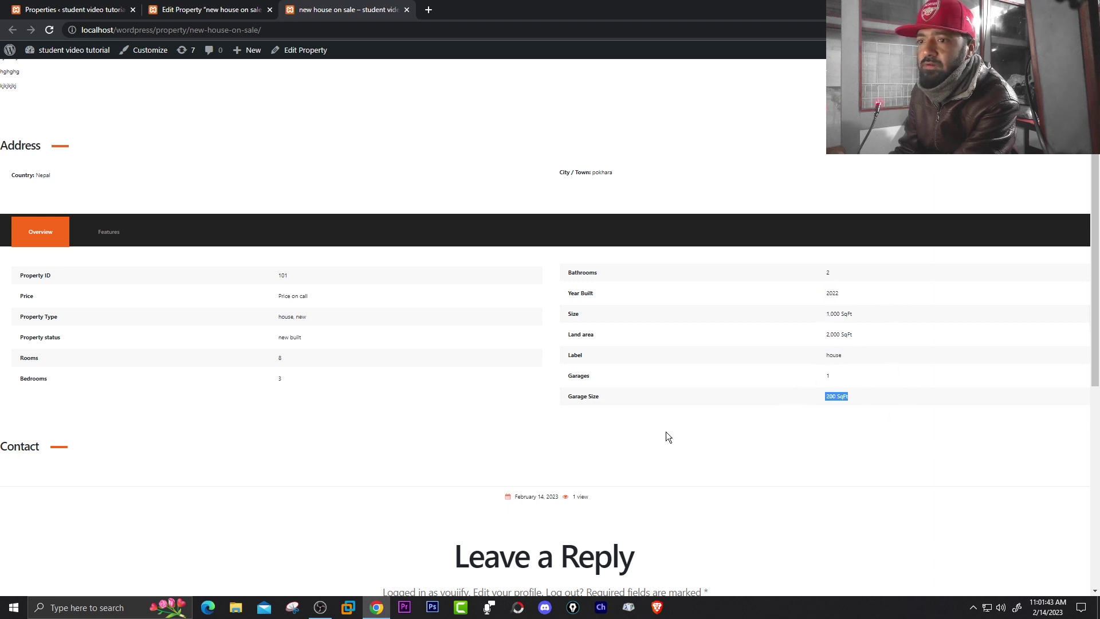
pyautogui.moveTo(616, 503); pyautogui.dragTo(527, 495)
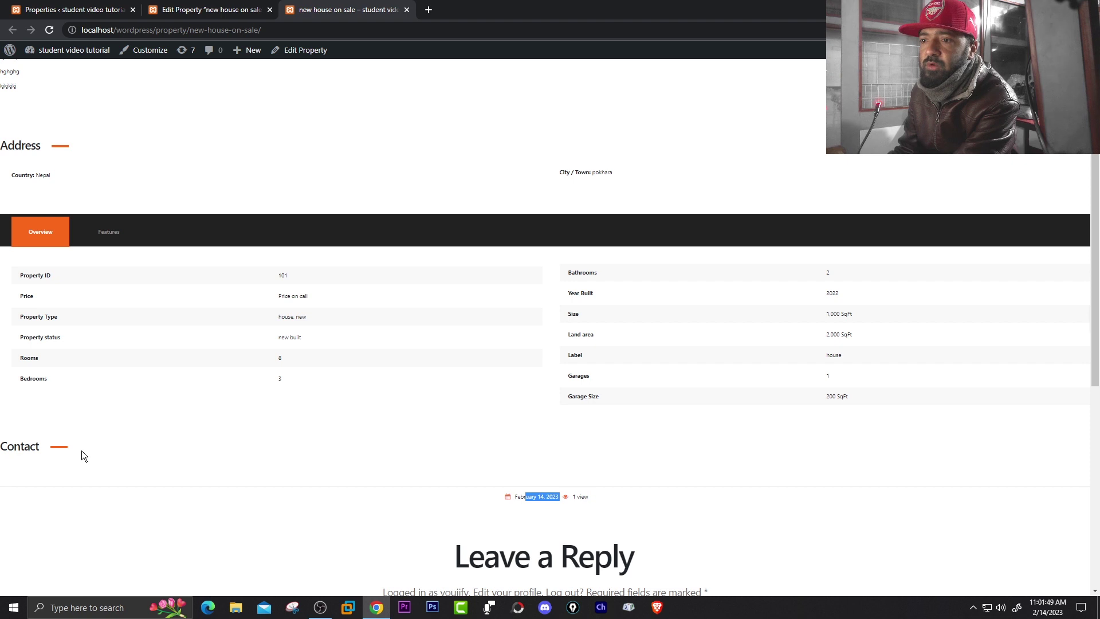
pyautogui.moveTo(82, 450); pyautogui.dragTo(2, 457)
pyautogui.click(20, 459)
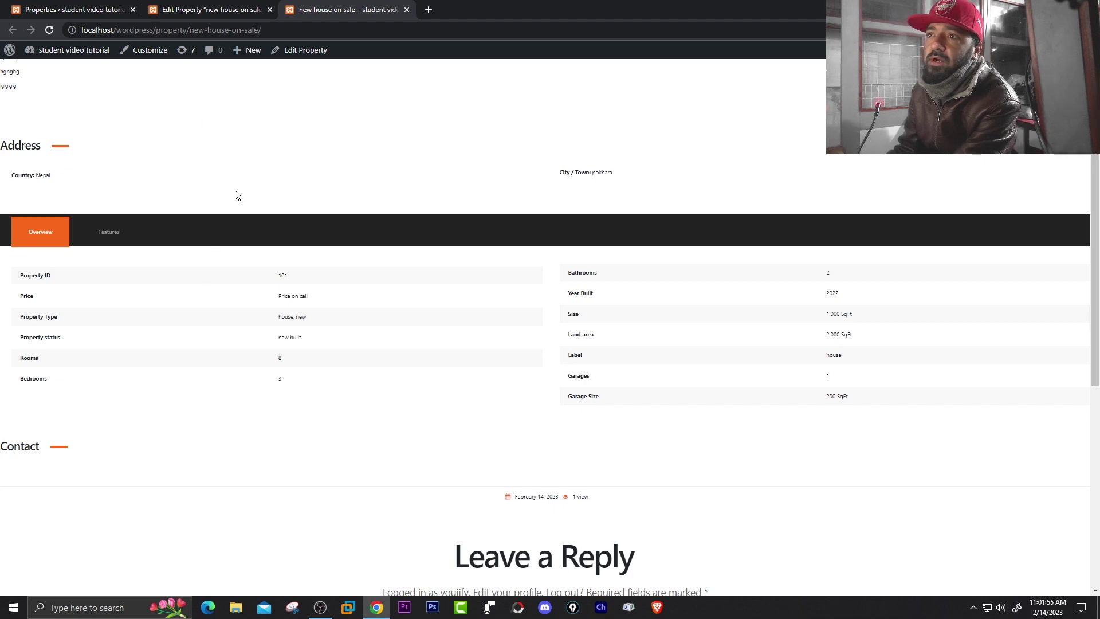
# Step: Return to editing the listing and examine its Location settings, including the address, zip and Google Map fields
pyautogui.click(216, 14)
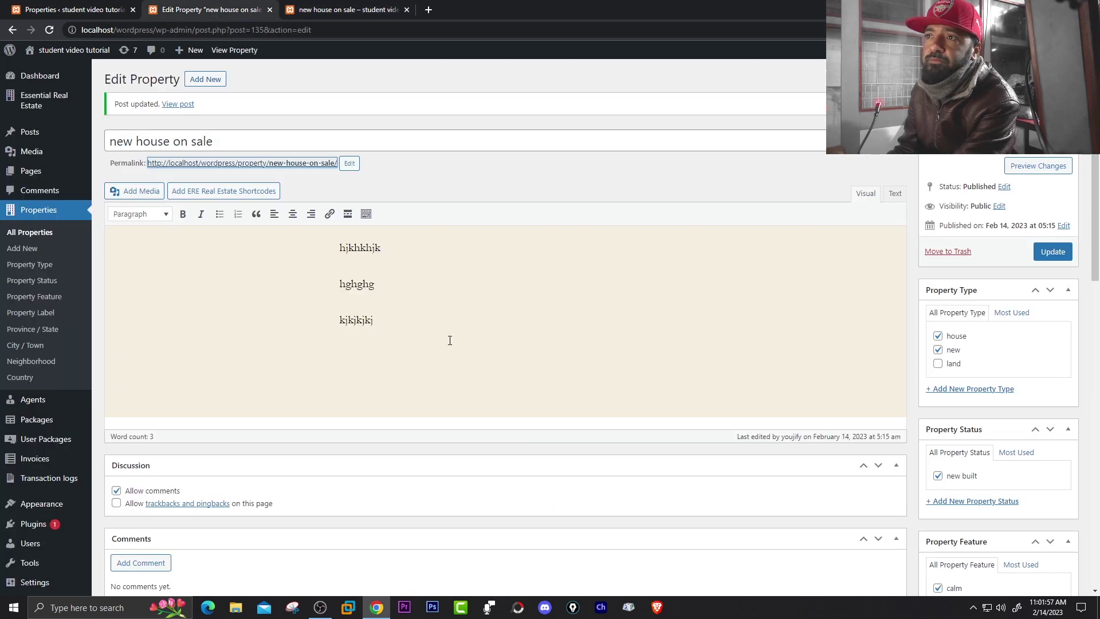
pyautogui.scroll(-9, 465, 352)
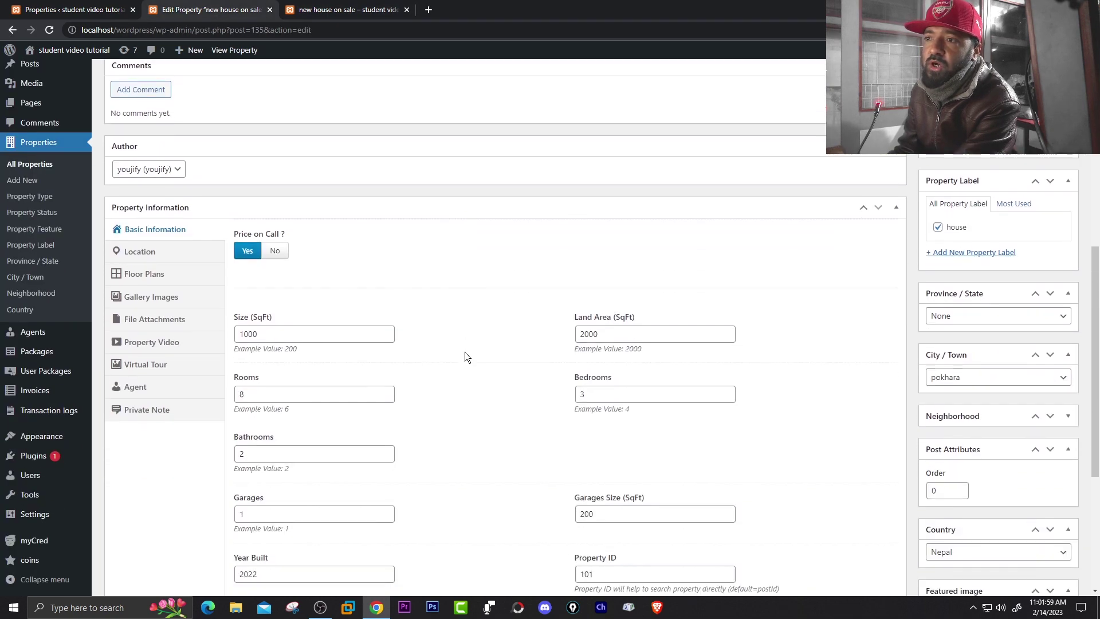
pyautogui.click(154, 220)
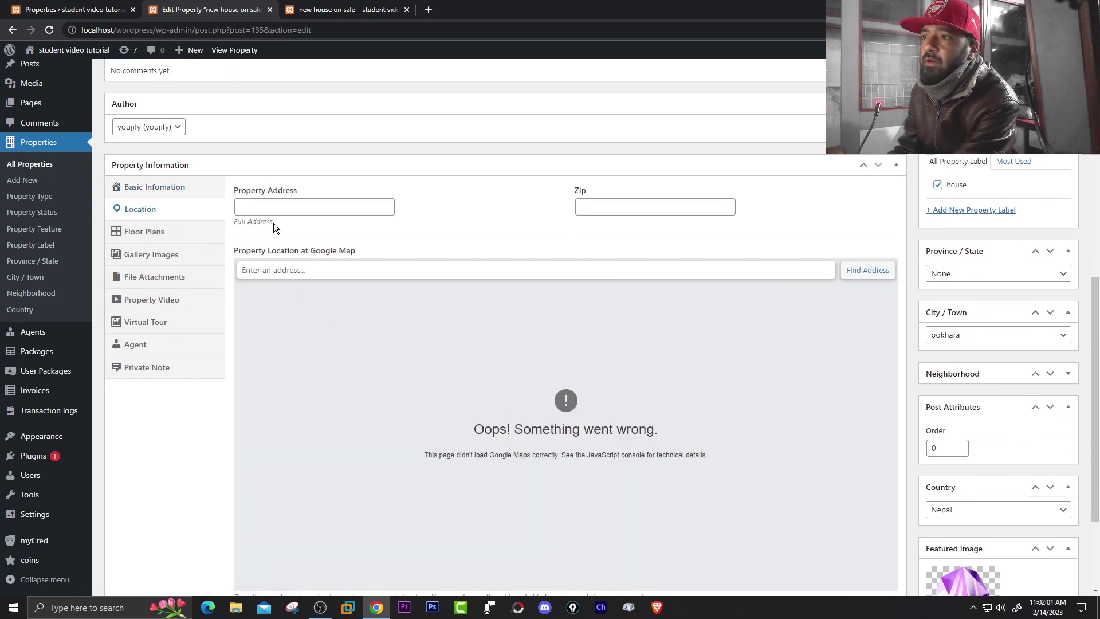
pyautogui.click(298, 209)
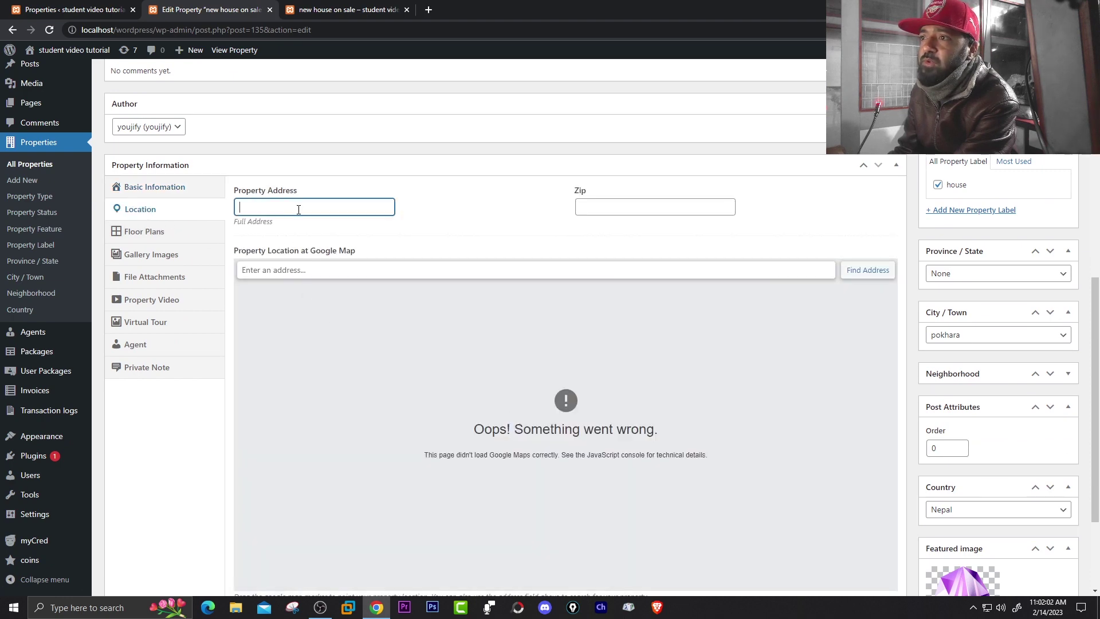
pyautogui.click(608, 209)
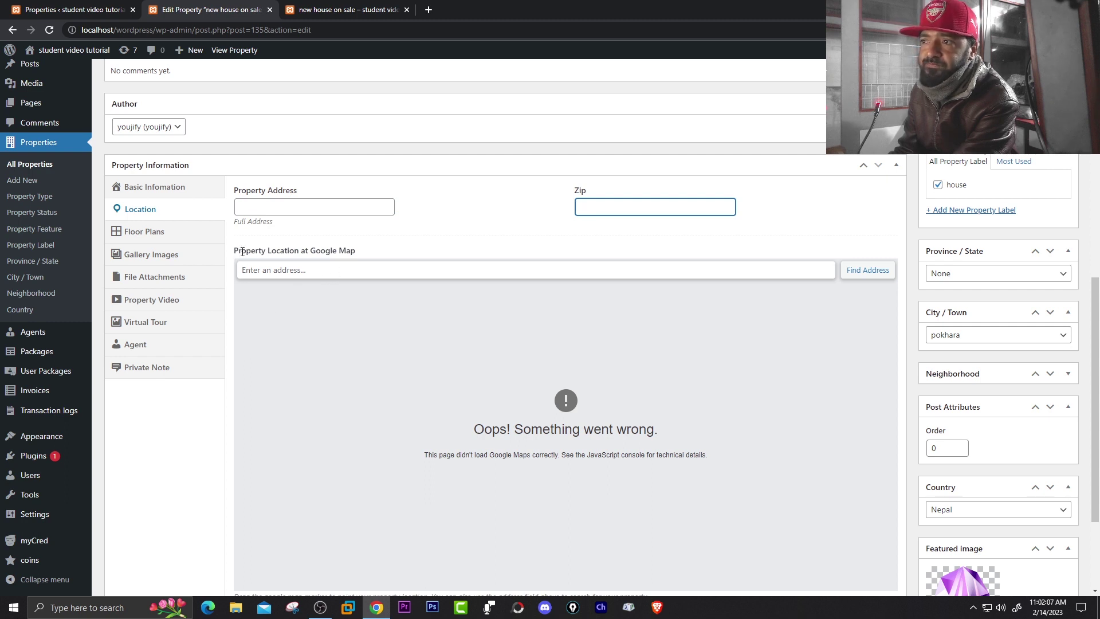
pyautogui.moveTo(240, 253); pyautogui.dragTo(435, 252)
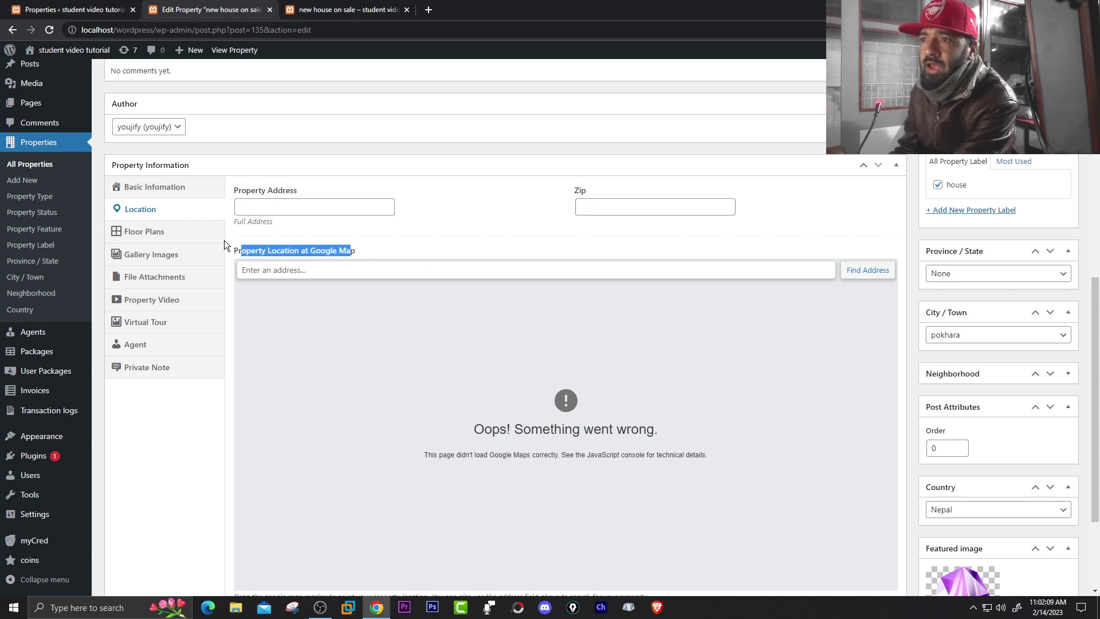
# Step: Enable floors in the listing's Floor Plans to examine the available floor fields, and set Enable Floors back to No
pyautogui.click(194, 231)
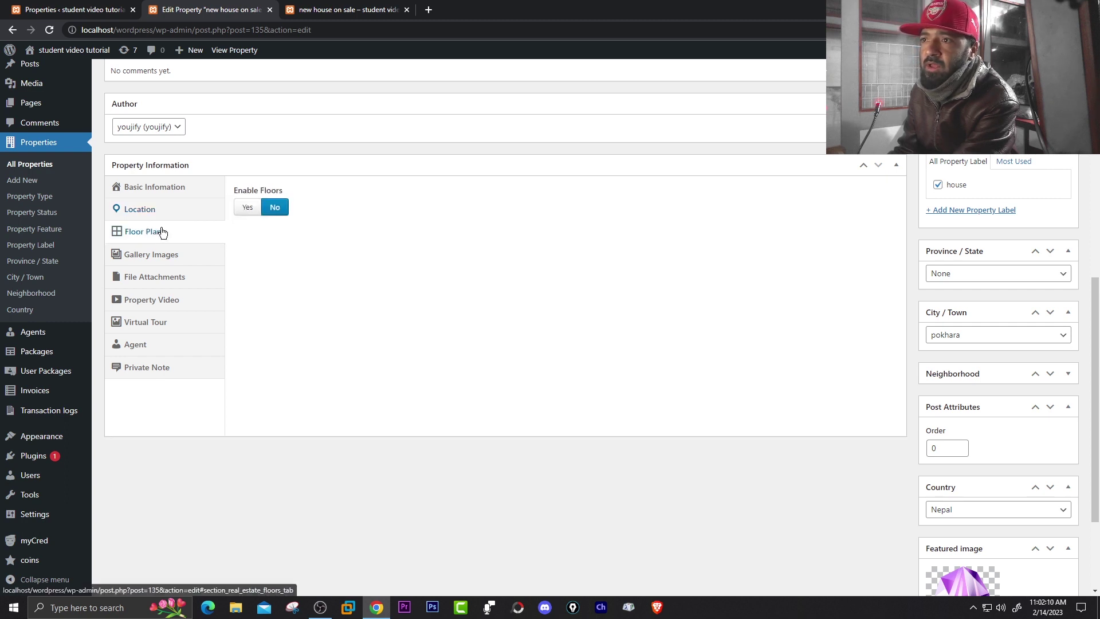
pyautogui.click(254, 208)
pyautogui.scroll(-1, 354, 315)
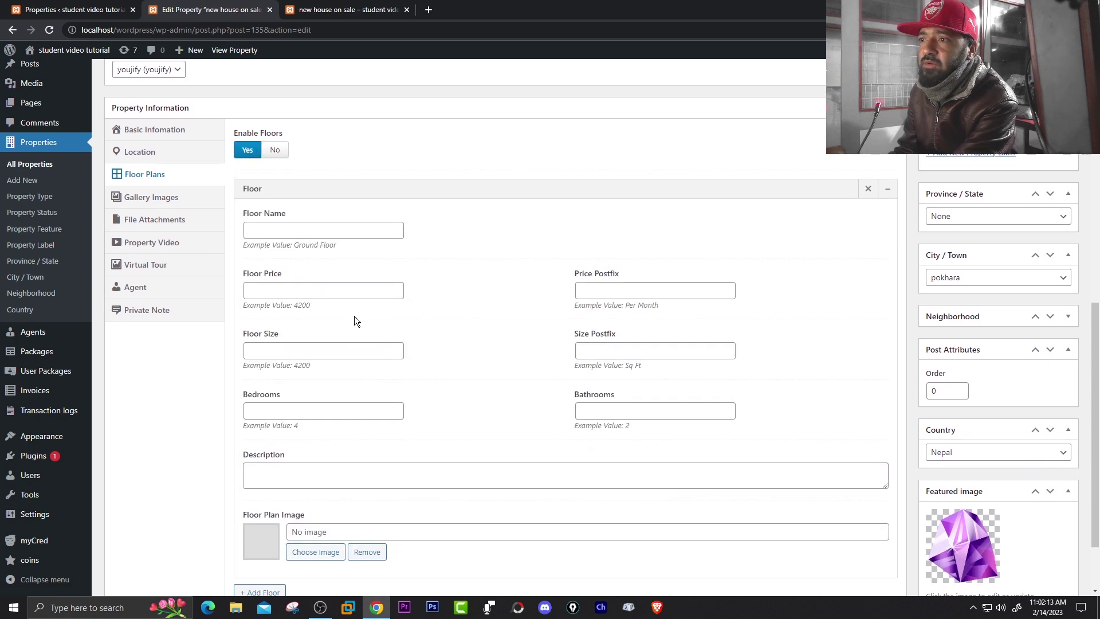
pyautogui.click(312, 234)
pyautogui.scroll(-2, 534, 325)
pyautogui.click(338, 208)
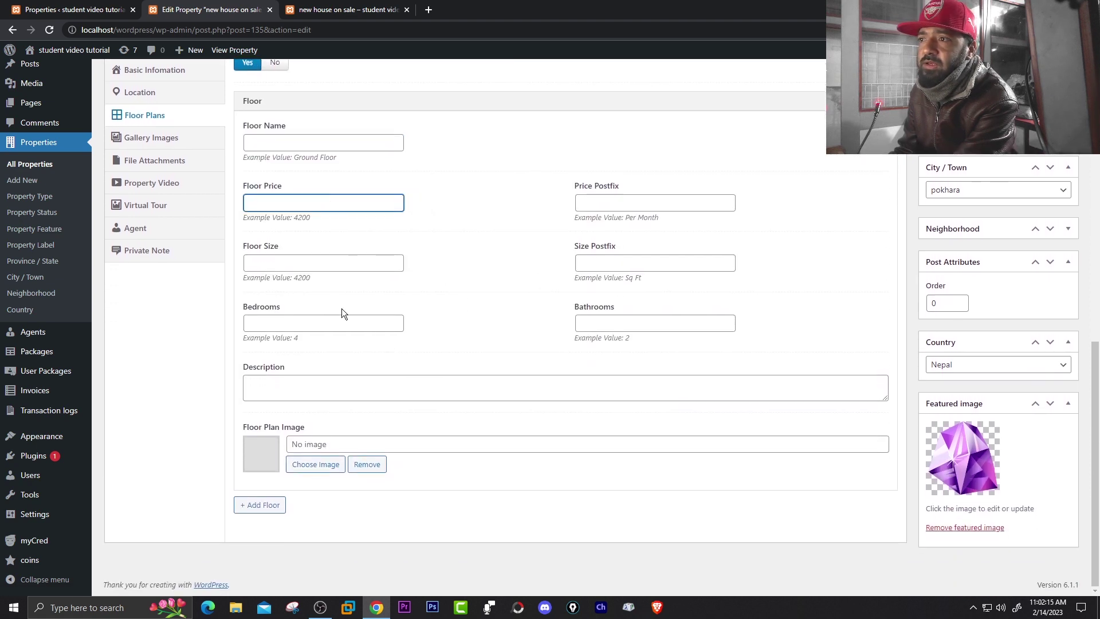
pyautogui.click(327, 261)
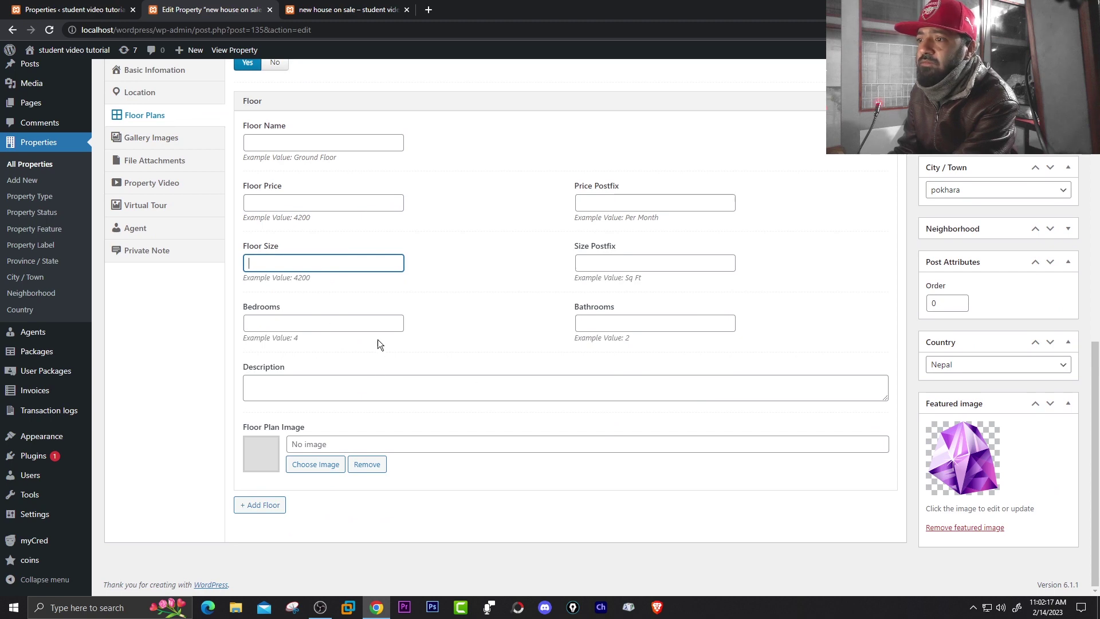
pyautogui.scroll(2, 338, 350)
pyautogui.click(283, 182)
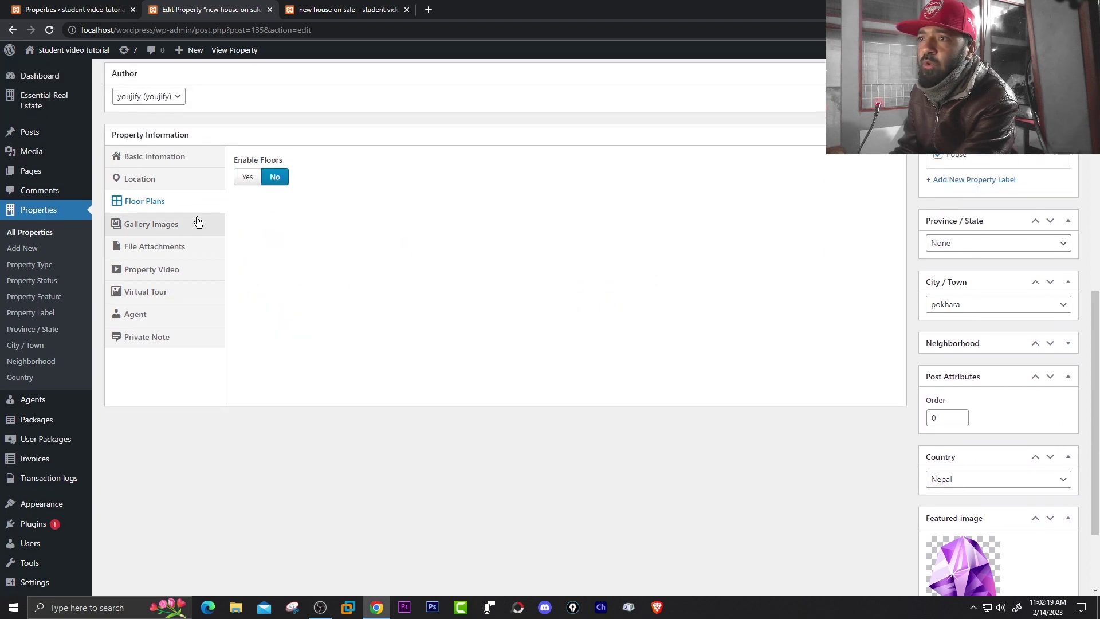
# Step: Look through the listing's Gallery Images, File Attachments and Property Video settings
pyautogui.click(138, 227)
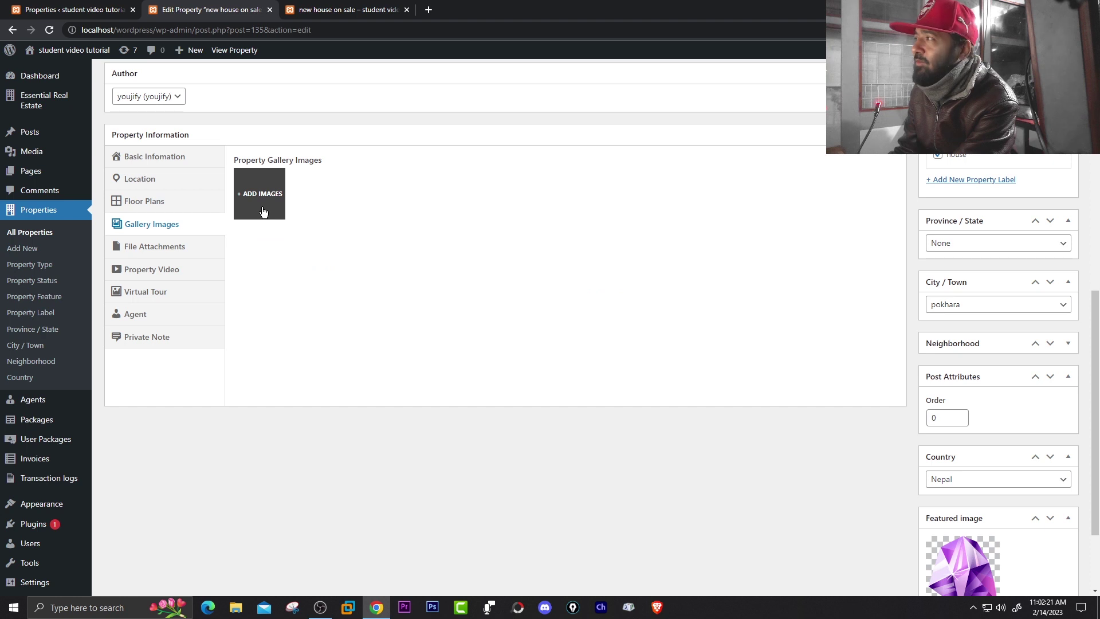
pyautogui.click(150, 247)
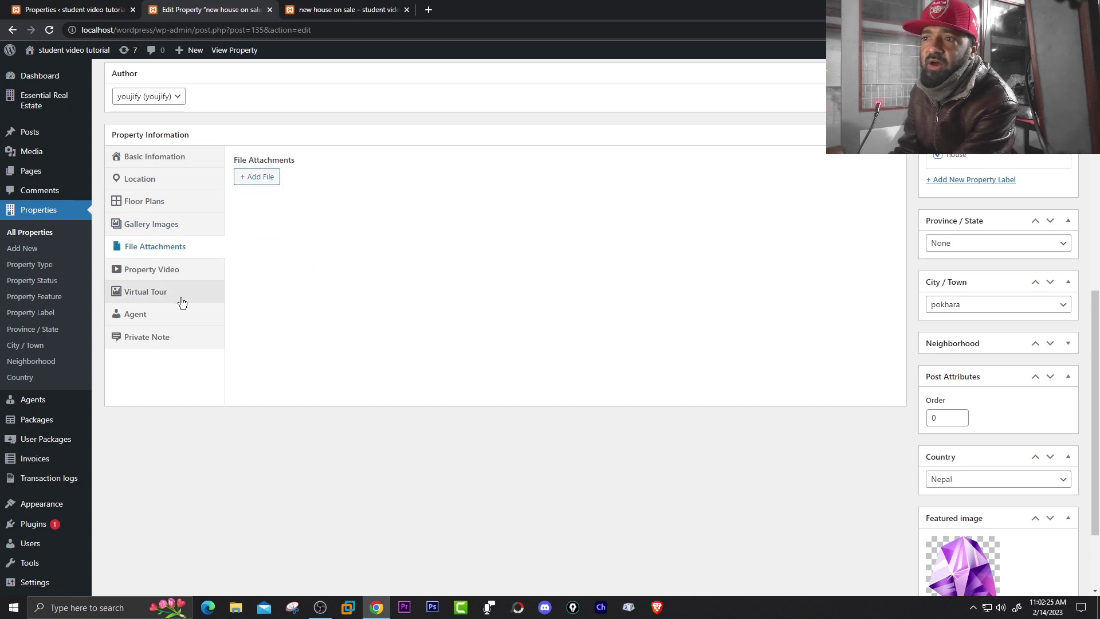
pyautogui.click(158, 270)
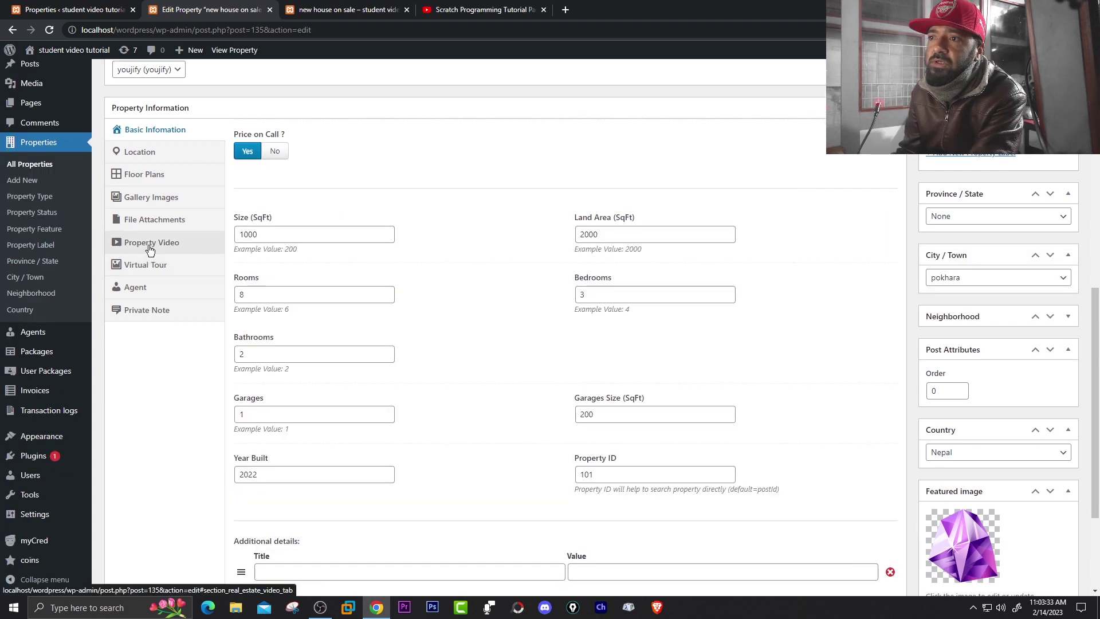
# Step: Look through the listing's Virtual Tour and Agent settings, trying Author information for the contact information box
pyautogui.click(148, 267)
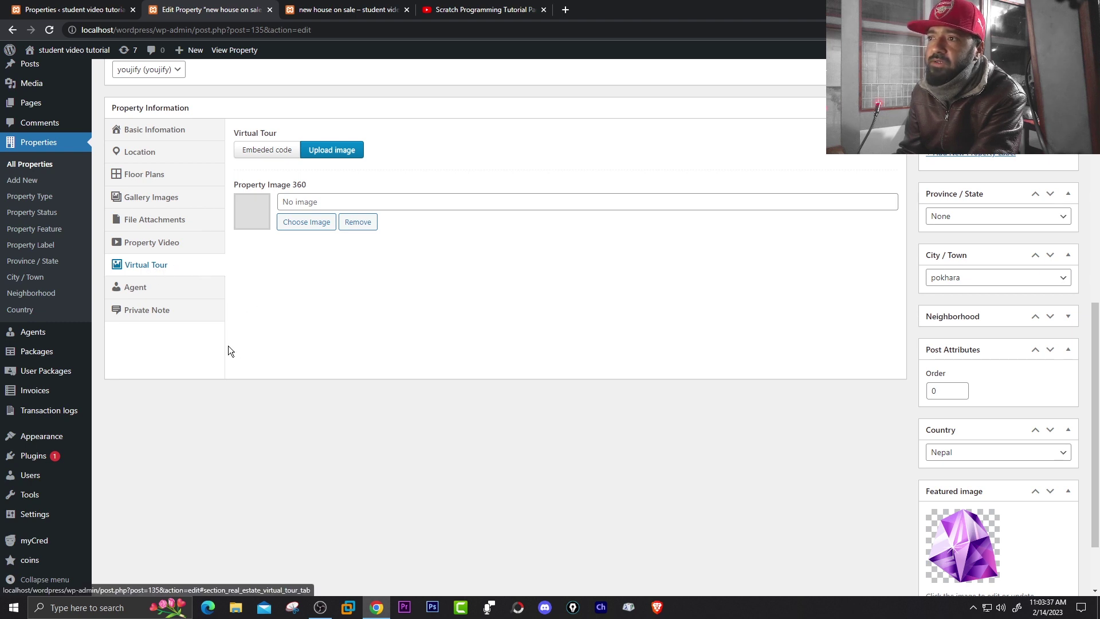
pyautogui.click(118, 289)
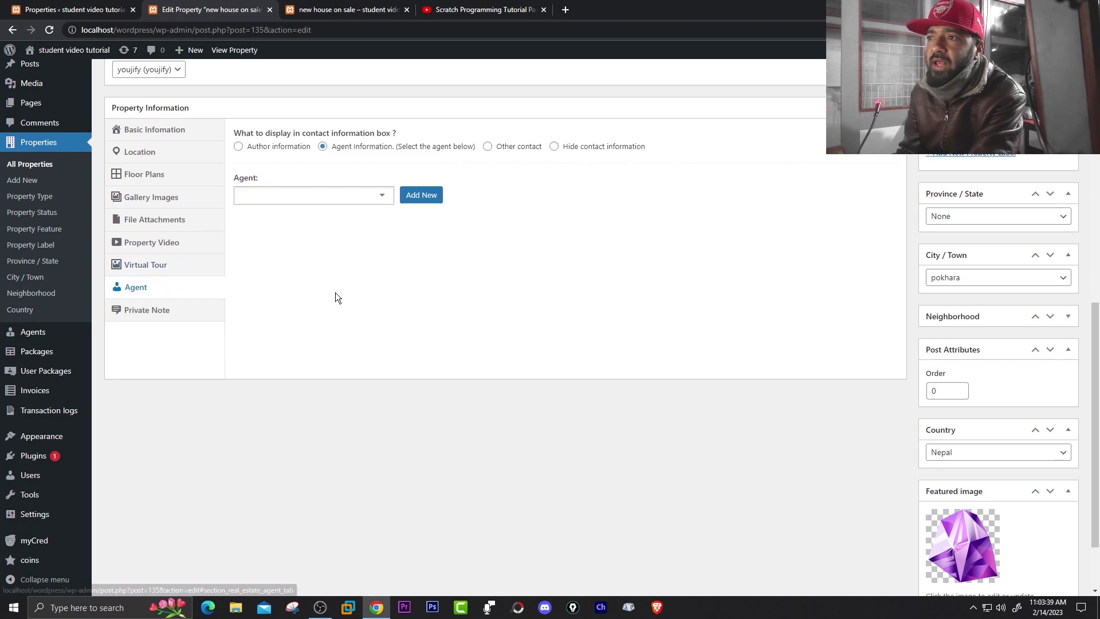
pyautogui.click(239, 147)
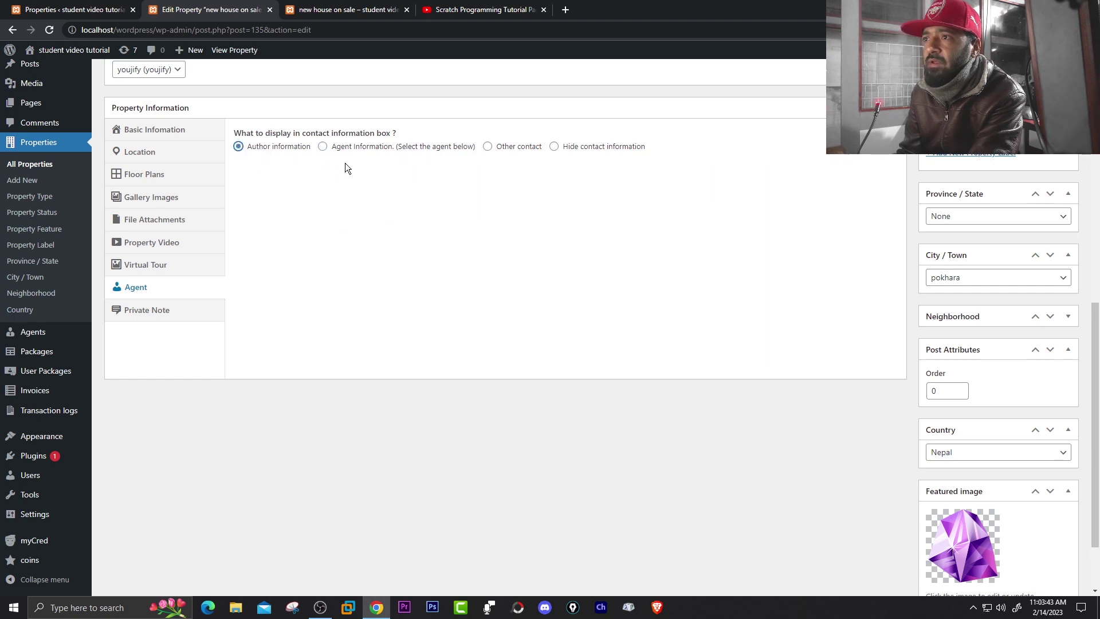
# Step: Switch the contact information box to Agent Information, enter "test ag" as the agent and open the form for adding a new agent
pyautogui.click(381, 148)
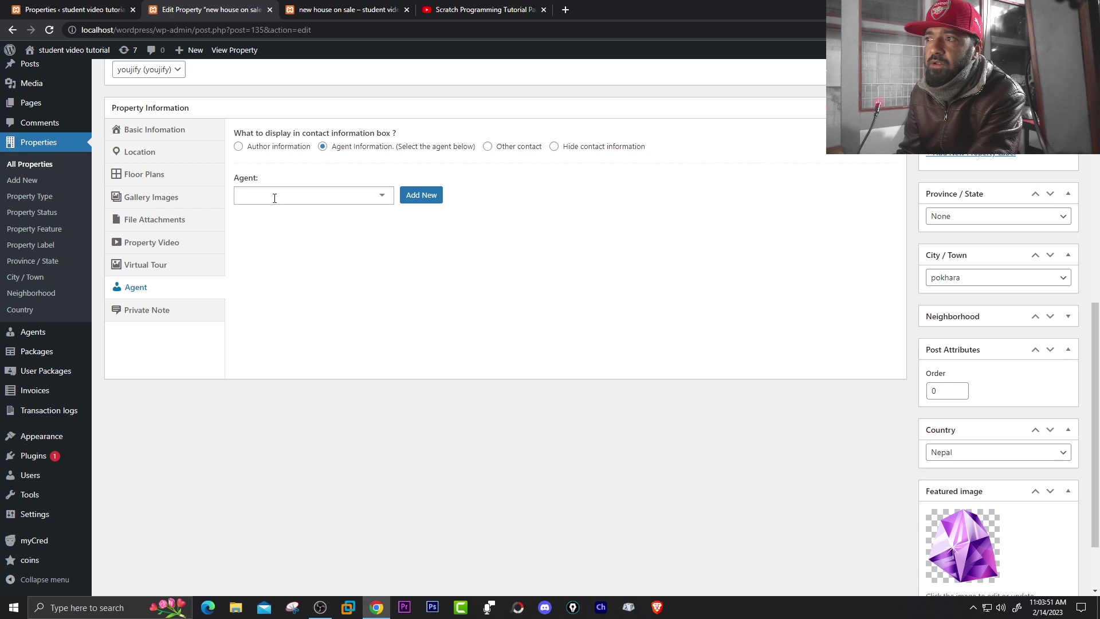
pyautogui.write('test')
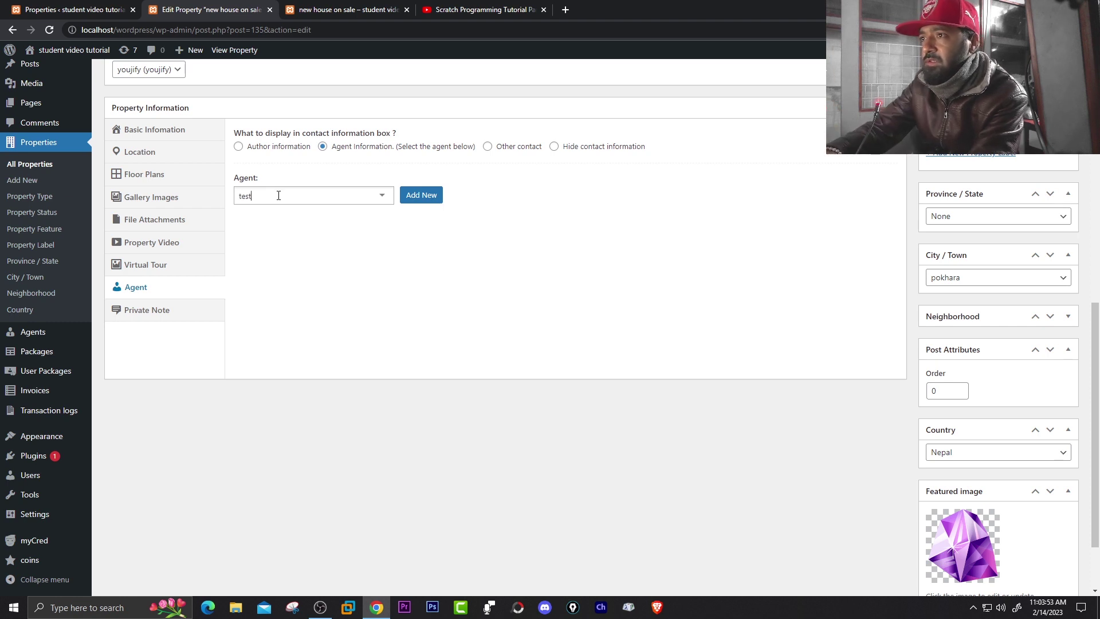
pyautogui.write(' ag')
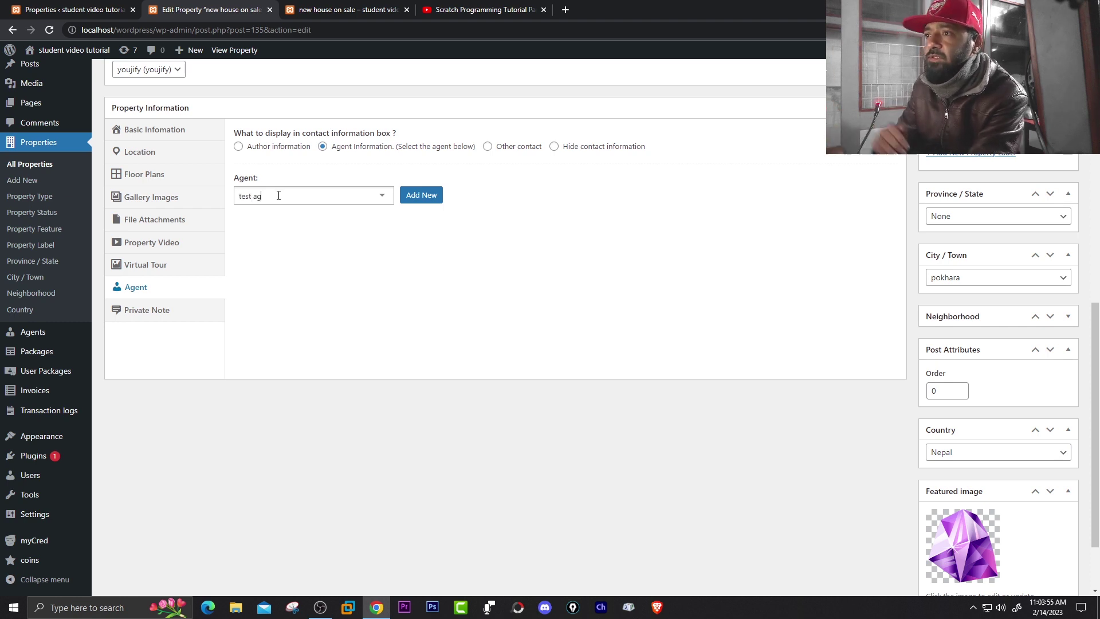
pyautogui.click(405, 193)
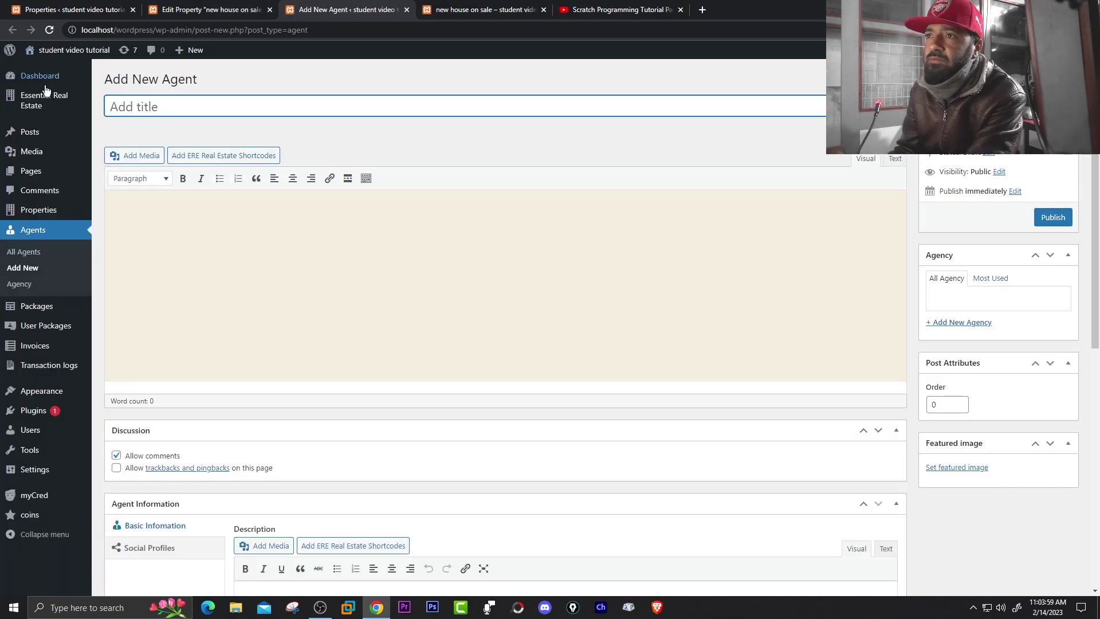
# Step: Examine the new agent form's description, position, contact, company, website and license fields, and close the form without adding an agent
pyautogui.click(299, 264)
pyautogui.scroll(-6, 349, 260)
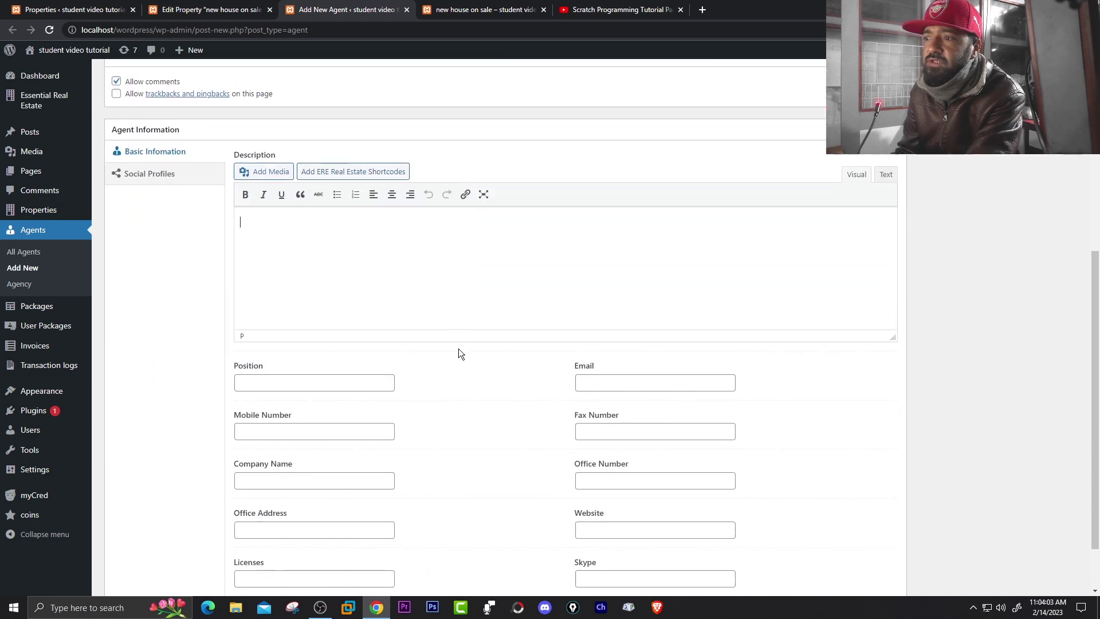
pyautogui.scroll(-2, 459, 349)
pyautogui.click(282, 309)
pyautogui.click(687, 305)
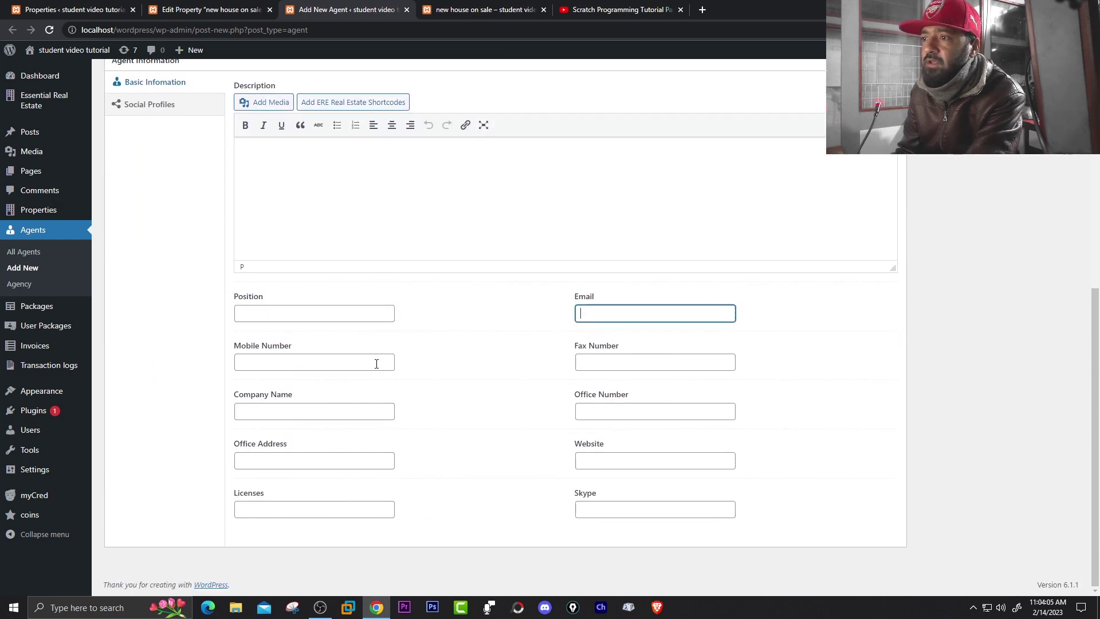
pyautogui.click(375, 363)
pyautogui.click(641, 376)
pyautogui.click(367, 411)
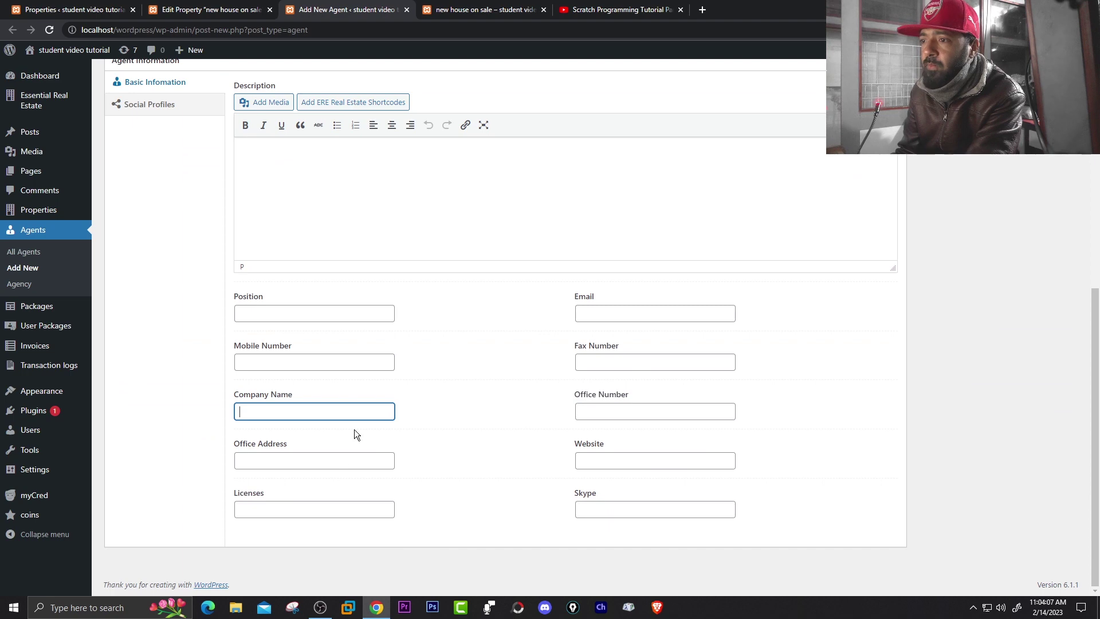
pyautogui.click(346, 463)
pyautogui.click(373, 504)
pyautogui.click(617, 462)
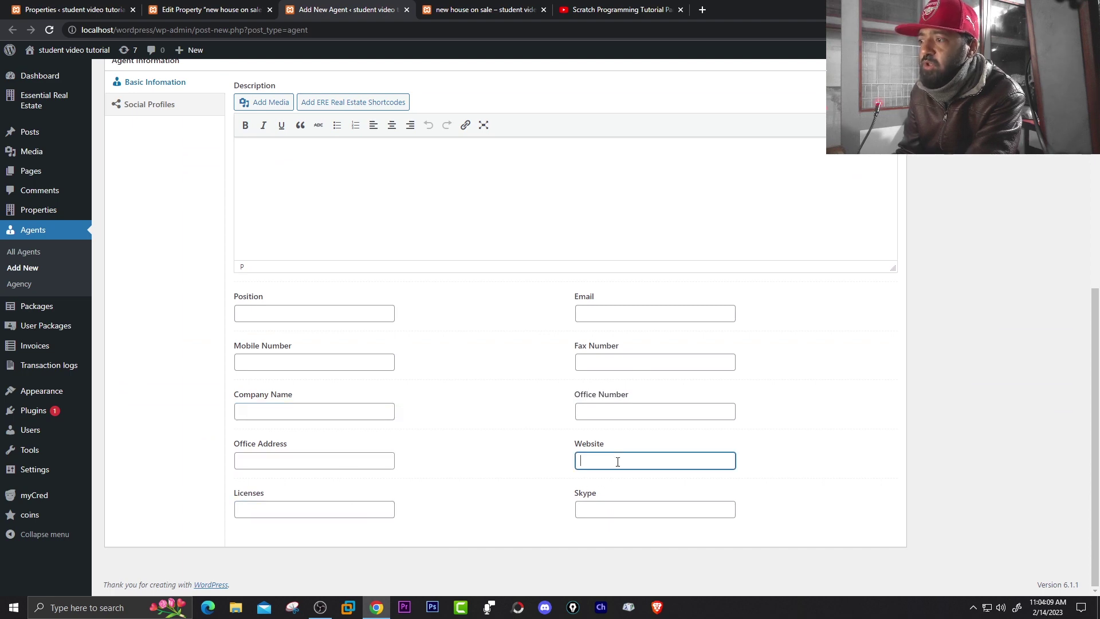
pyautogui.click(612, 505)
pyautogui.scroll(7, 418, 429)
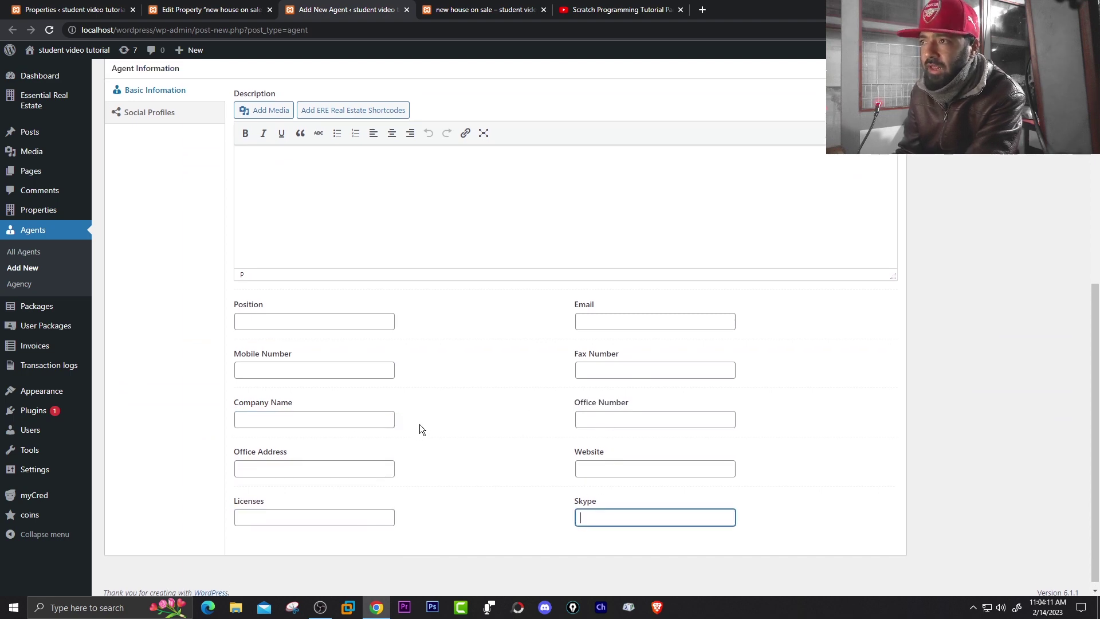
pyautogui.click(209, 10)
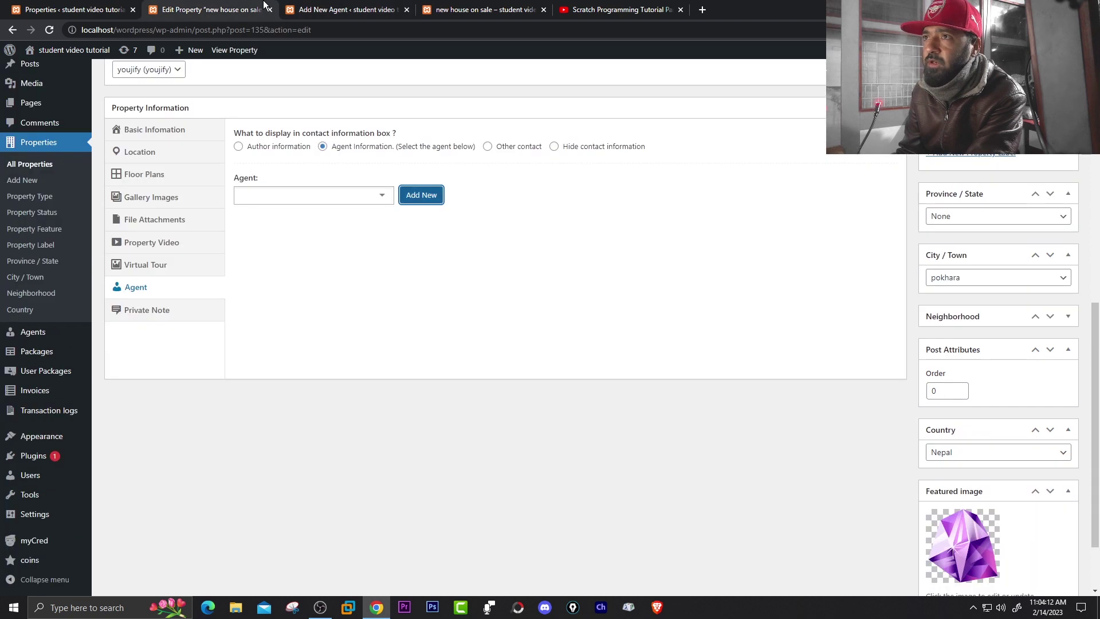
pyautogui.click(406, 9)
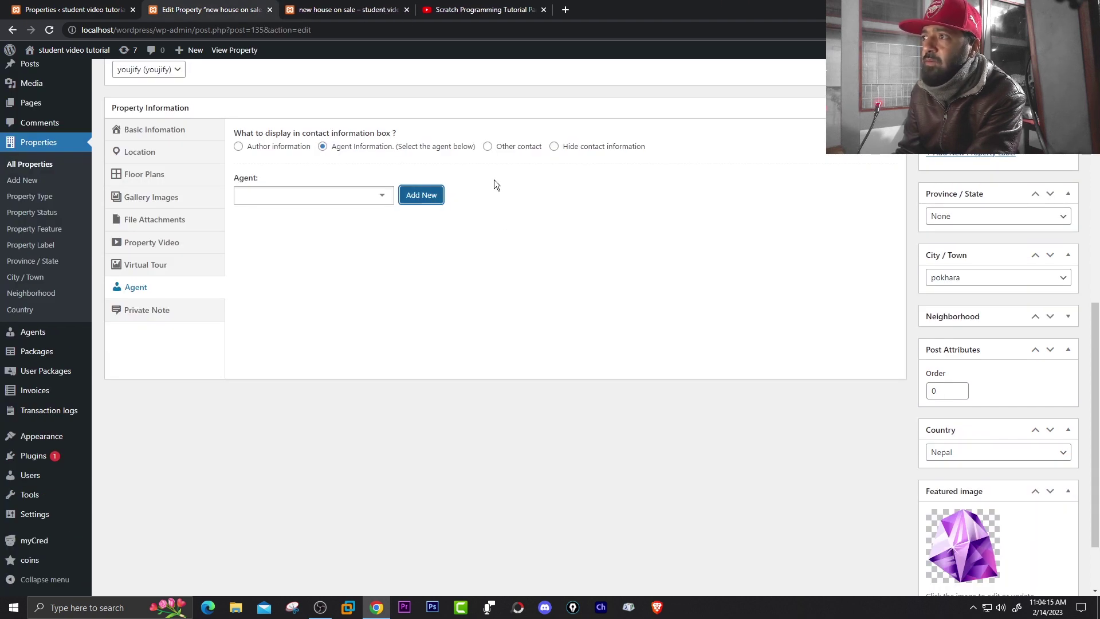
# Step: Set the listing's contact information box to Other contact and enter the contact's name and phone number
pyautogui.click(487, 147)
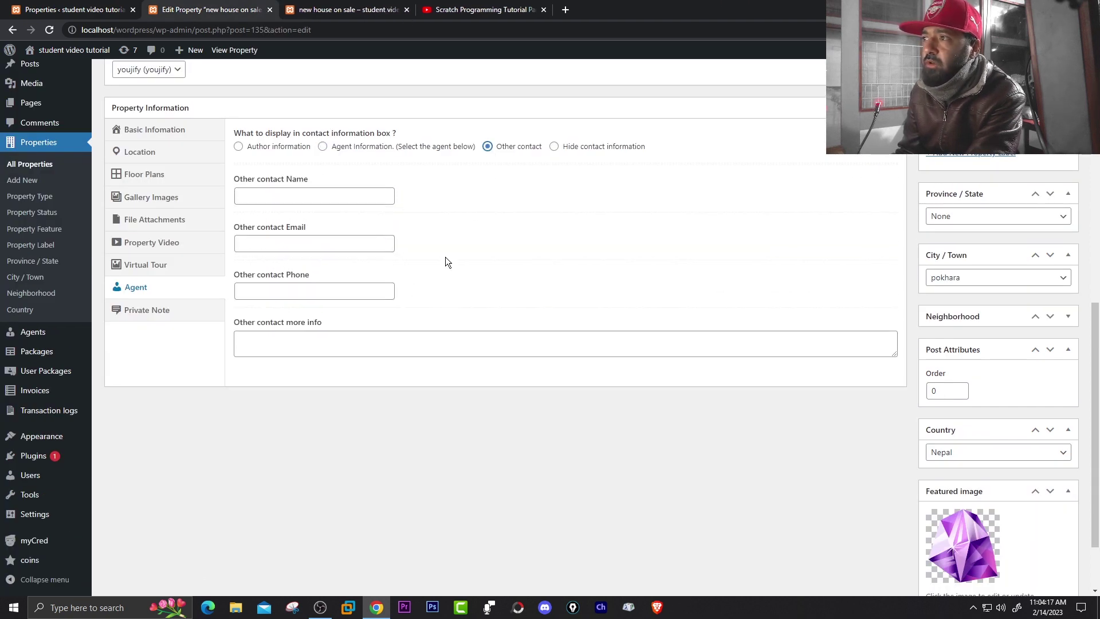
pyautogui.click(277, 195)
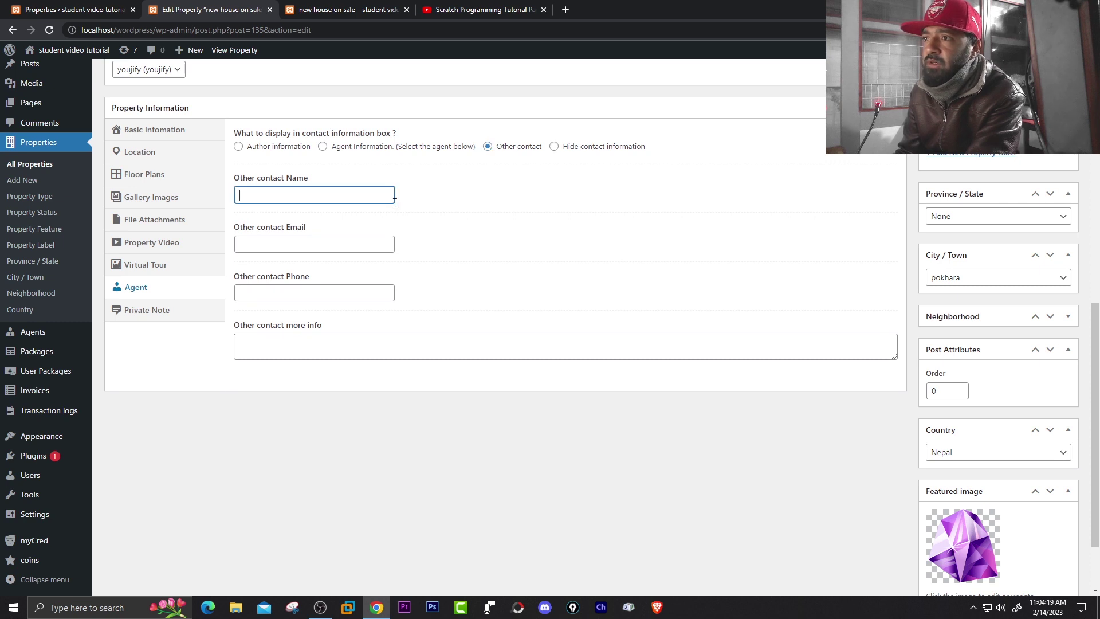
pyautogui.write('thhhhh')
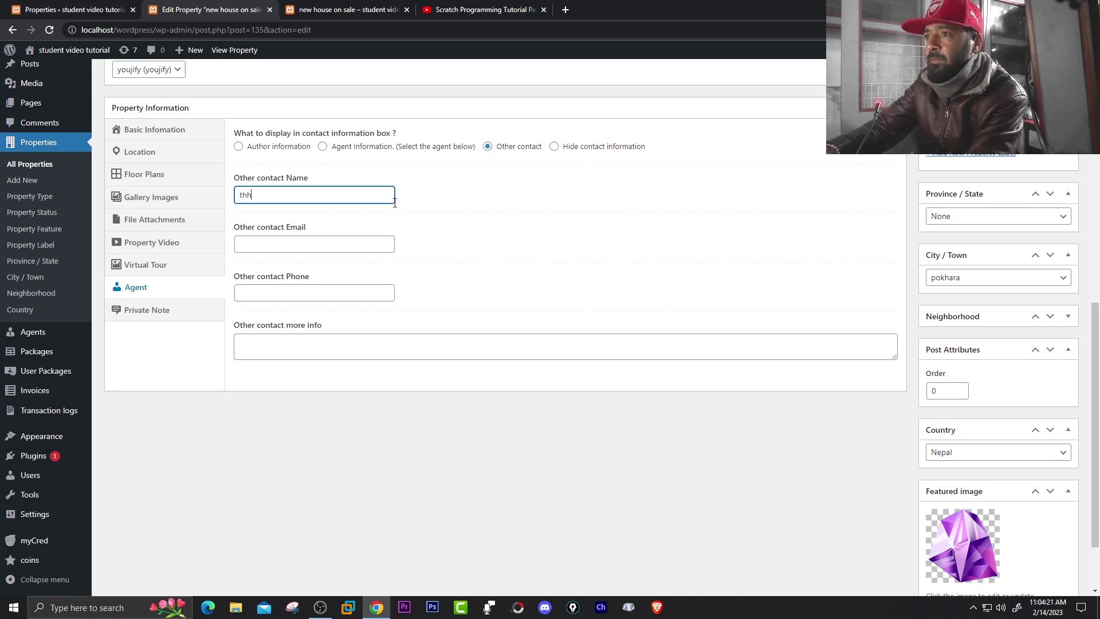
pyautogui.click(298, 245)
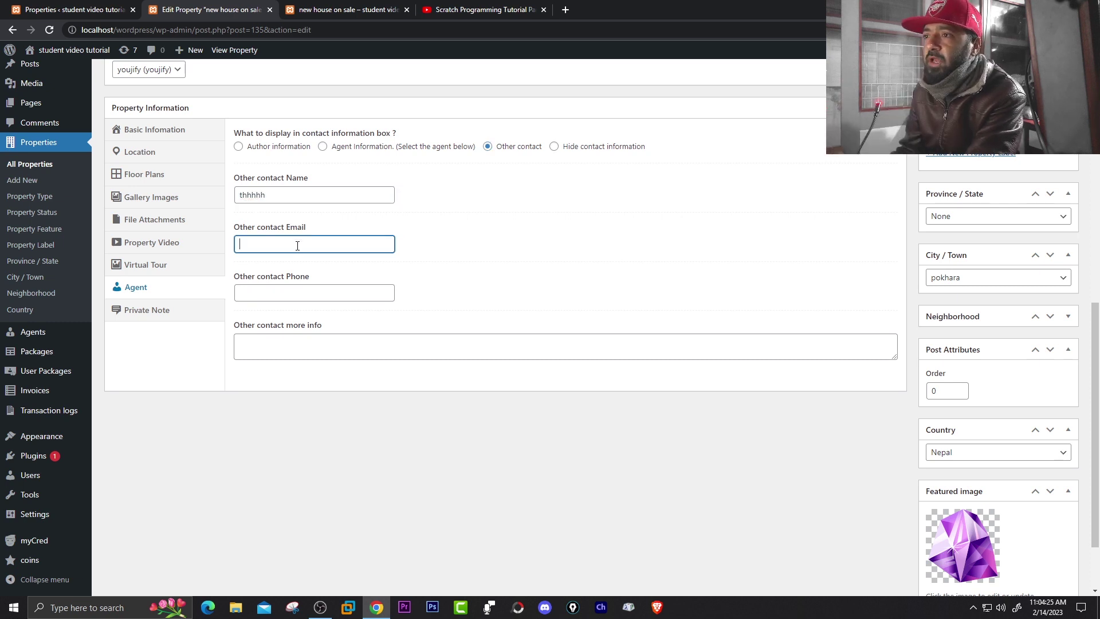
pyautogui.click(285, 294)
pyautogui.write('09090909090')
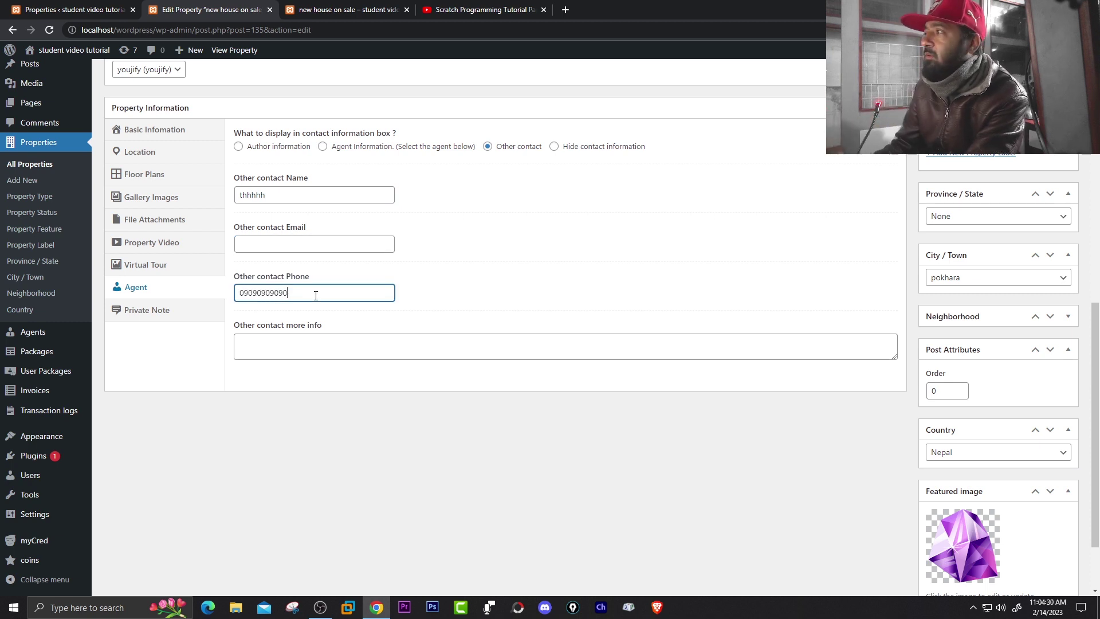
# Step: Update the property listing and reload its live page
pyautogui.scroll(2, 656, 356)
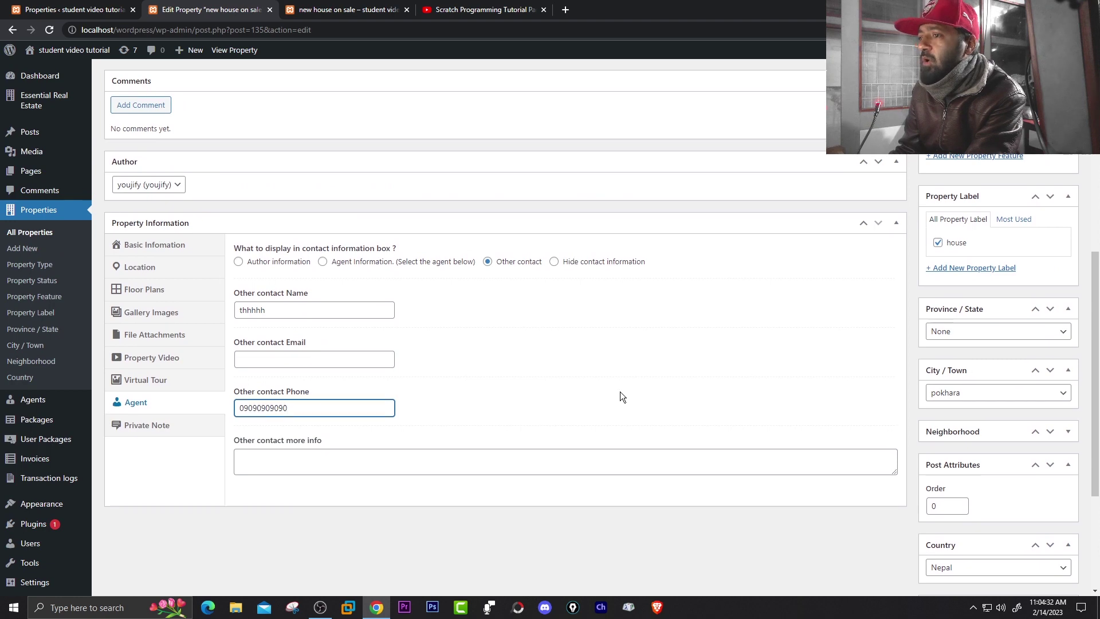
pyautogui.scroll(8, 620, 391)
pyautogui.click(1053, 253)
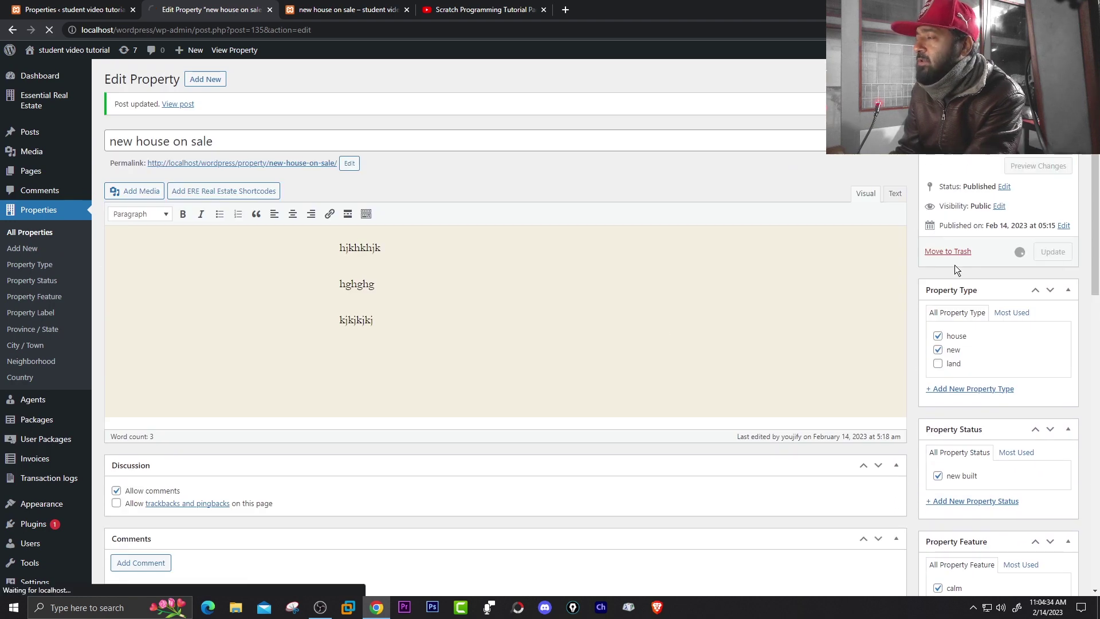
pyautogui.click(343, 13)
pyautogui.rightClick(366, 5)
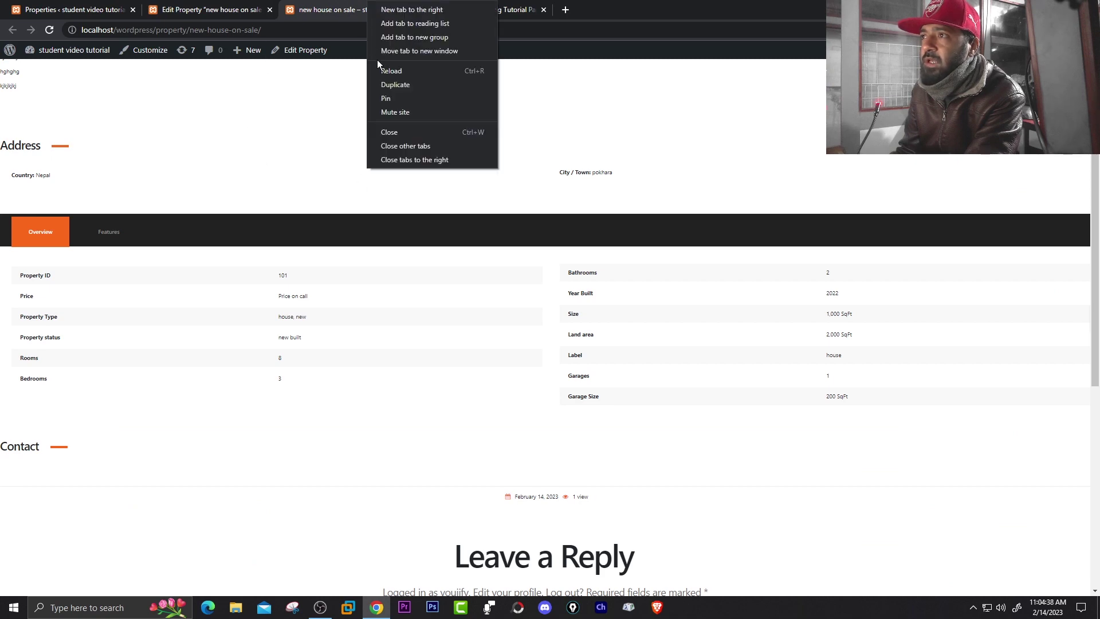
pyautogui.click(383, 69)
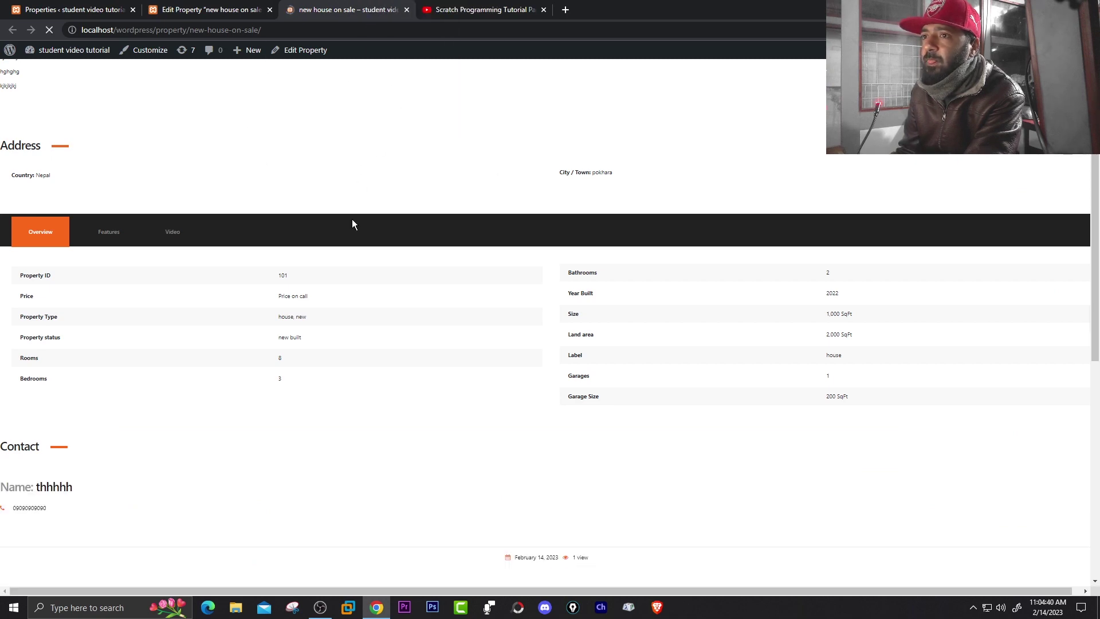
# Step: Check the contact name and phone number in the live listing's Contact section
pyautogui.scroll(-2, 359, 236)
pyautogui.moveTo(20, 332); pyautogui.dragTo(104, 338)
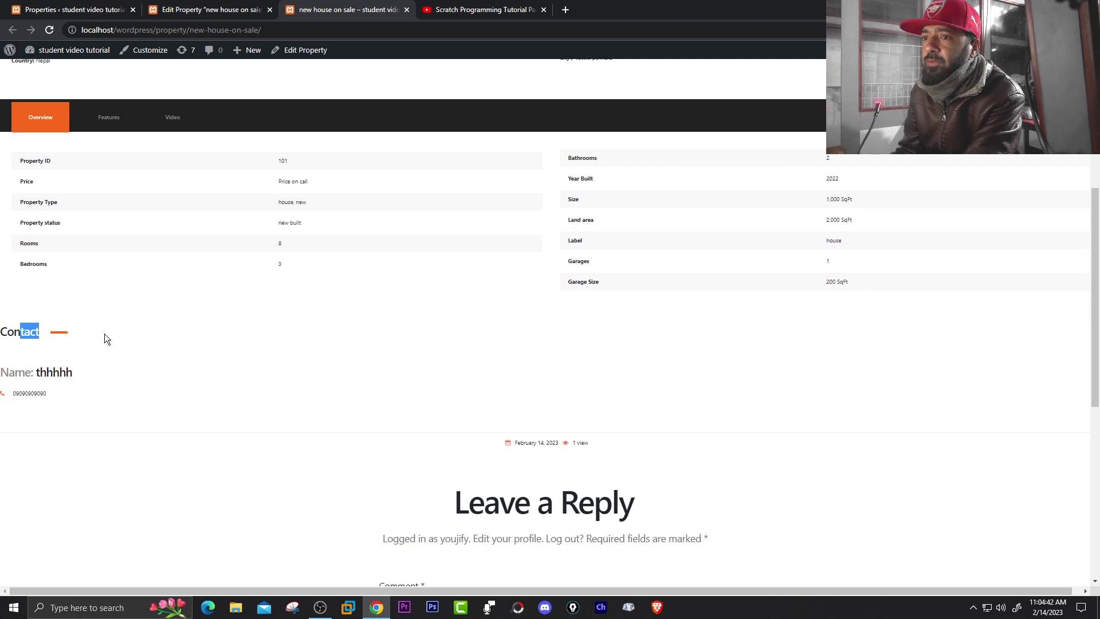
pyautogui.moveTo(84, 379); pyautogui.dragTo(35, 376)
pyautogui.moveTo(93, 398); pyautogui.dragTo(2, 400)
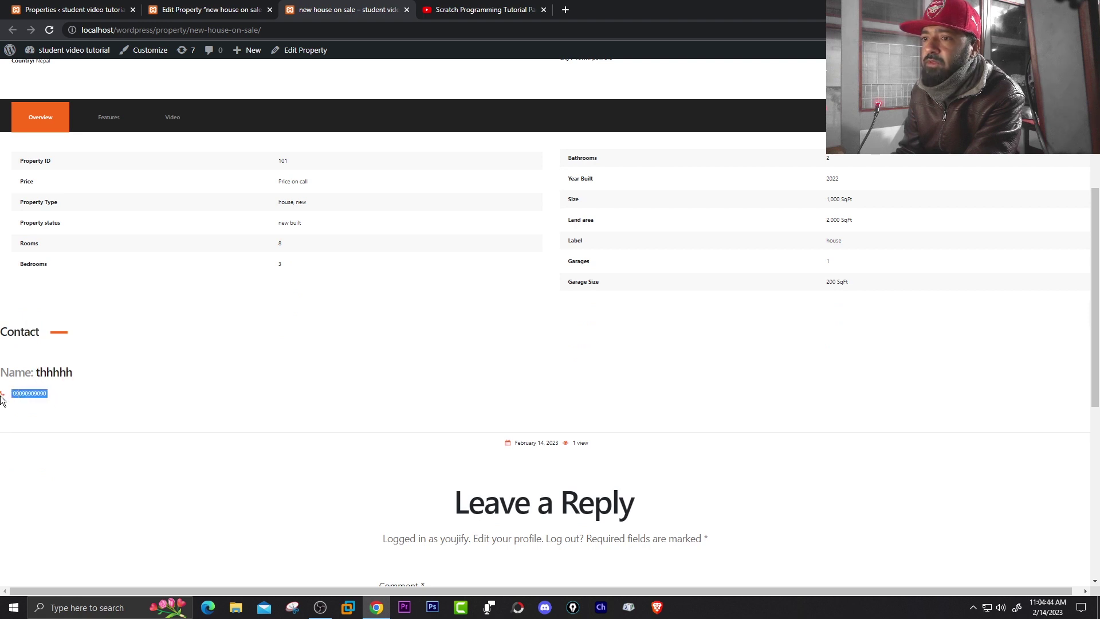
pyautogui.click(51, 441)
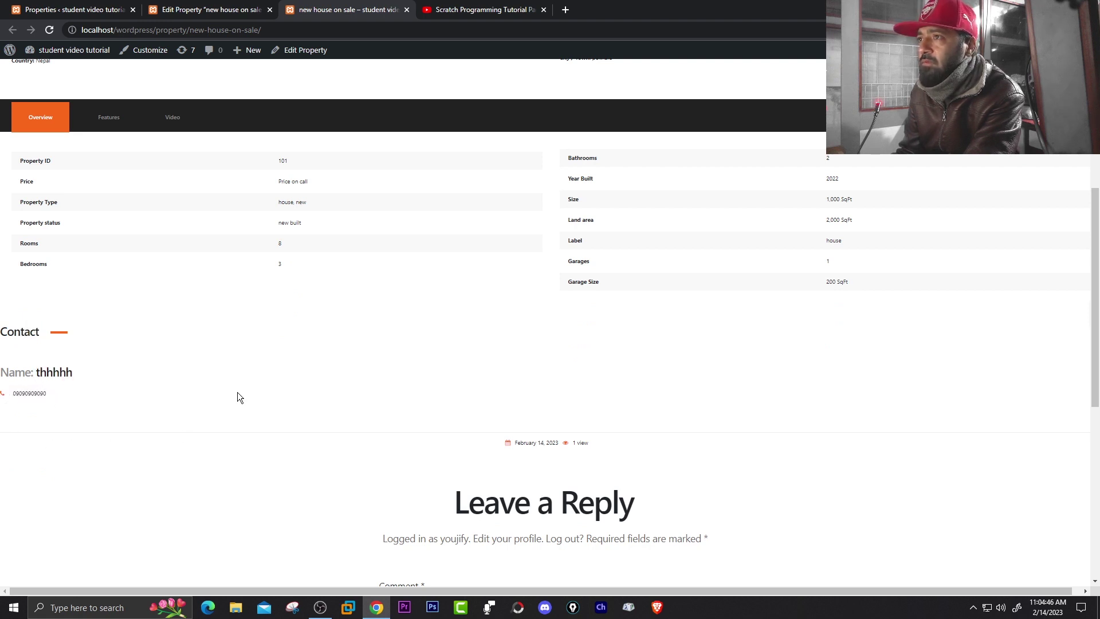
# Step: View the live listing's Features section and check the feature assigned to the property
pyautogui.scroll(4, 237, 392)
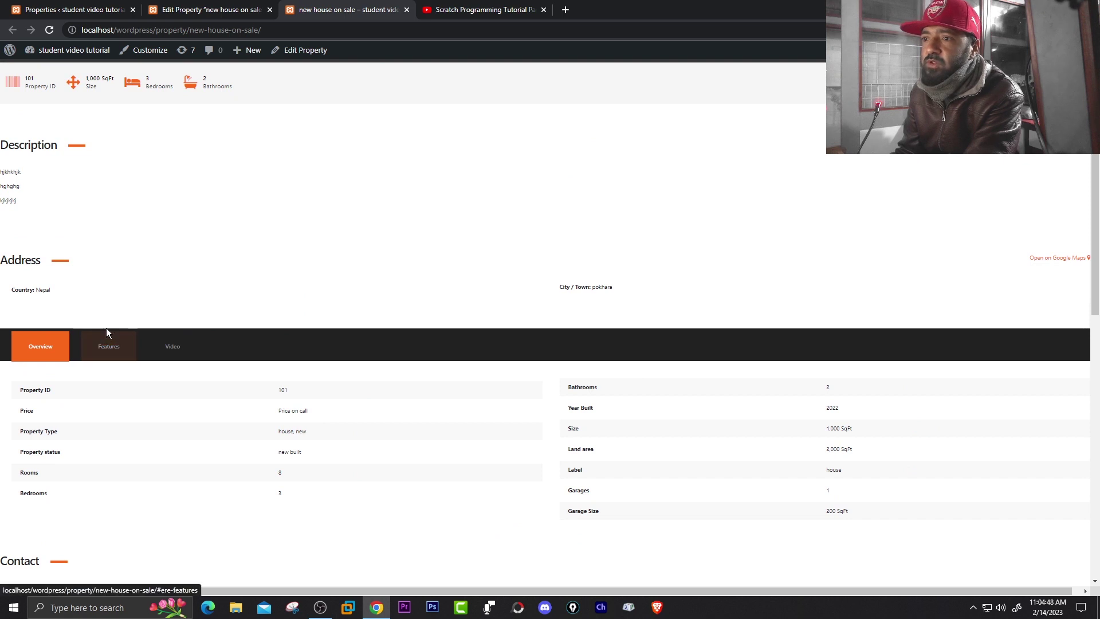
pyautogui.click(113, 352)
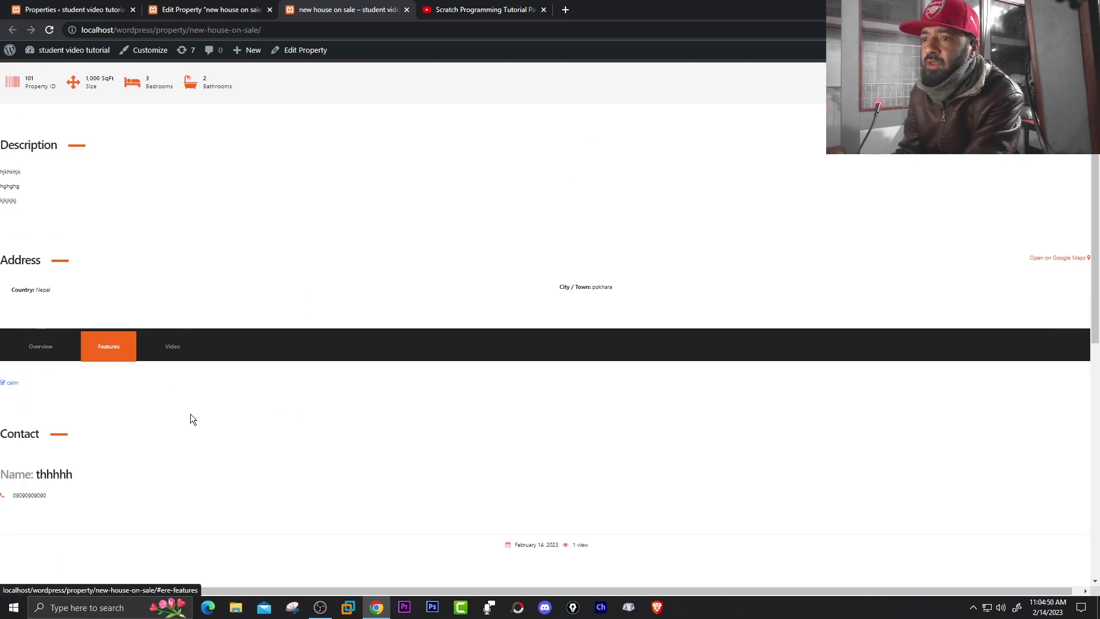
pyautogui.scroll(-1, 123, 369)
pyautogui.moveTo(43, 328); pyautogui.dragTo(2, 326)
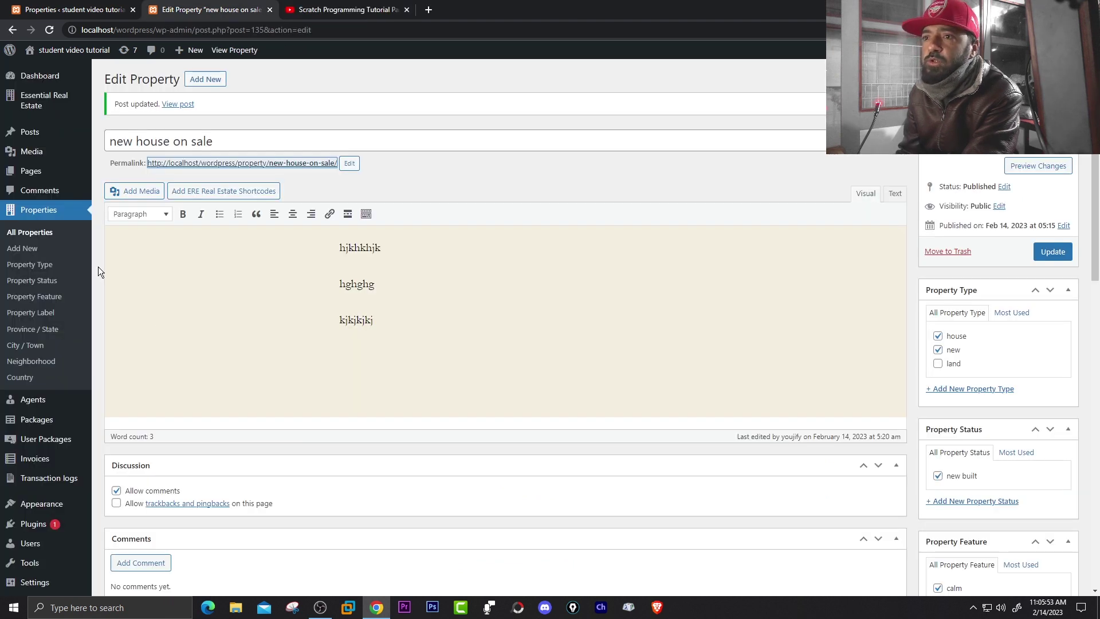
# Step: Look through the Property Type, Property Status, Property Feature, Property Label and Province / State management pages in the admin area
pyautogui.click(33, 270)
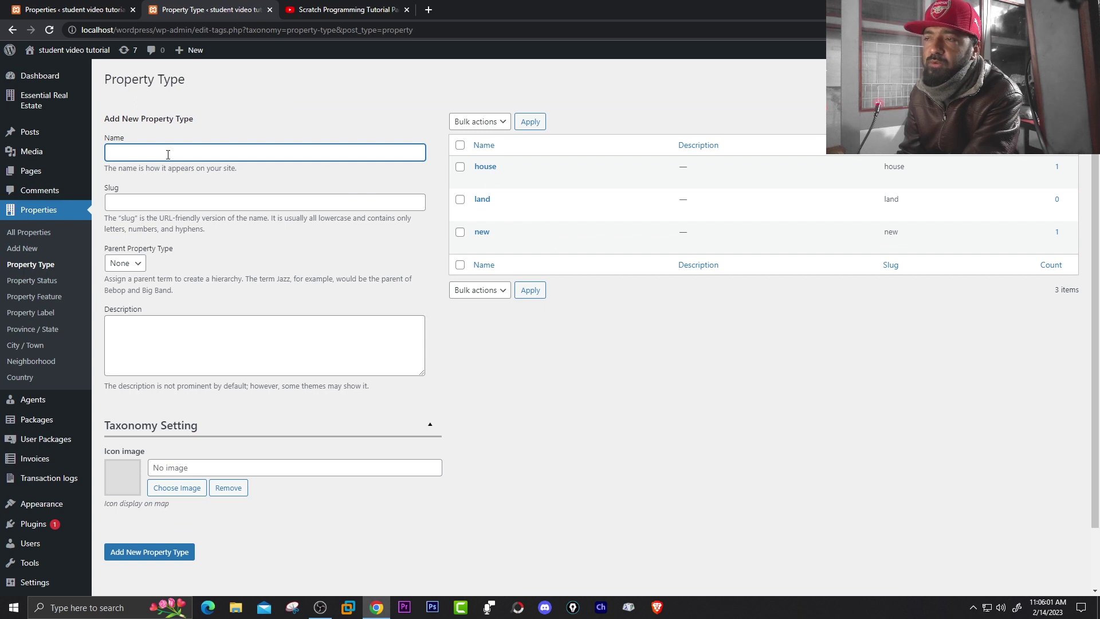
pyautogui.click(154, 200)
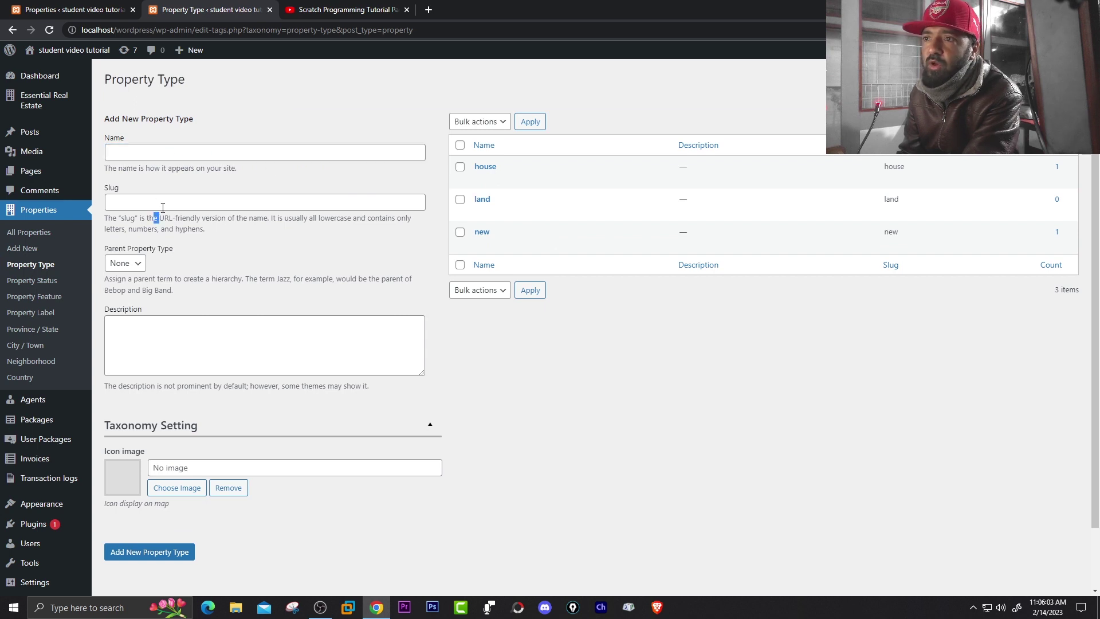
pyautogui.click(48, 280)
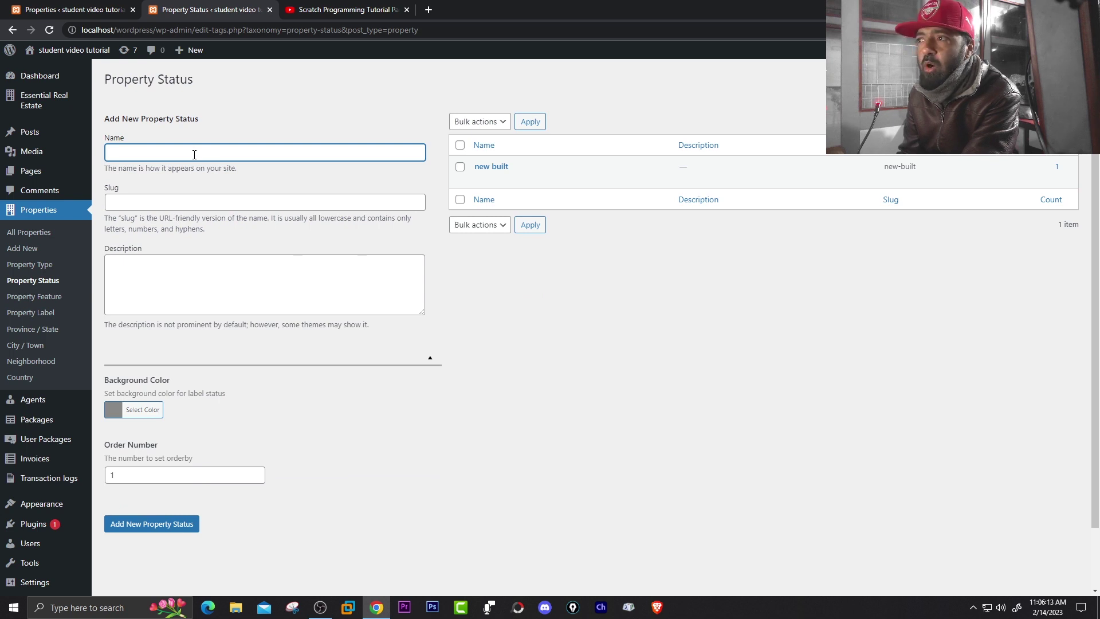
pyautogui.click(63, 299)
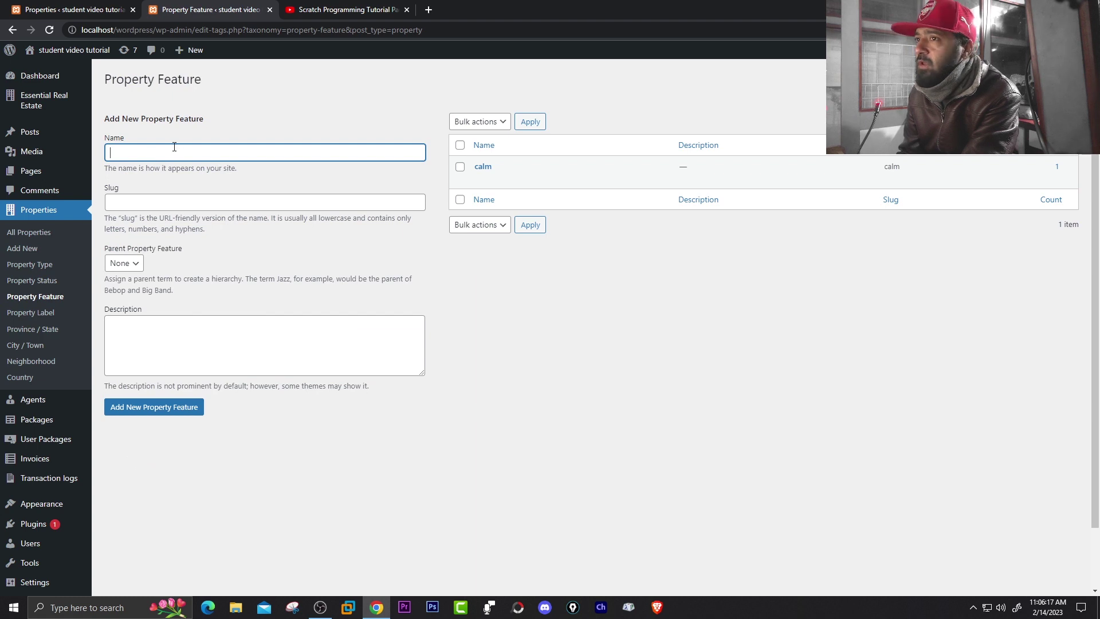
pyautogui.click(36, 317)
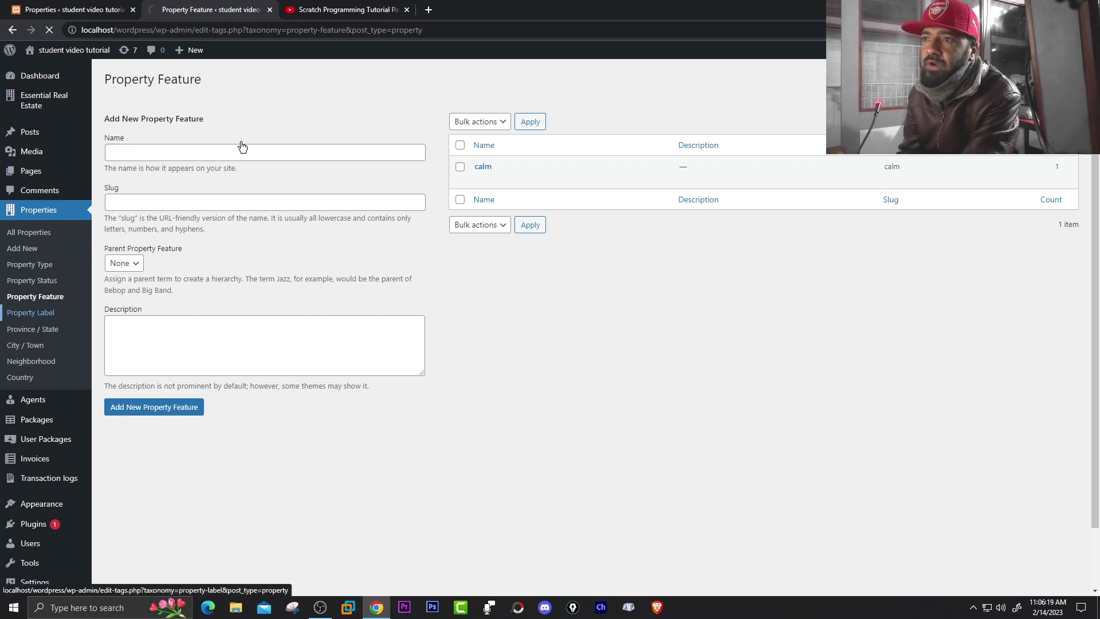
pyautogui.click(57, 329)
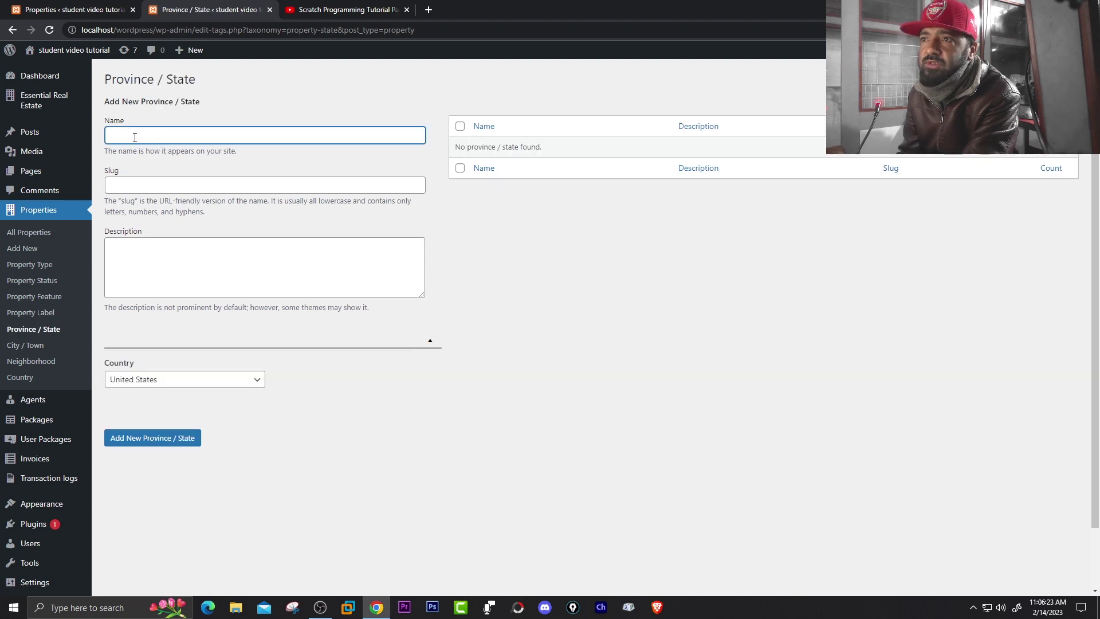
# Step: Look through the Neighborhood management page and the list of all agents in the admin area
pyautogui.click(35, 361)
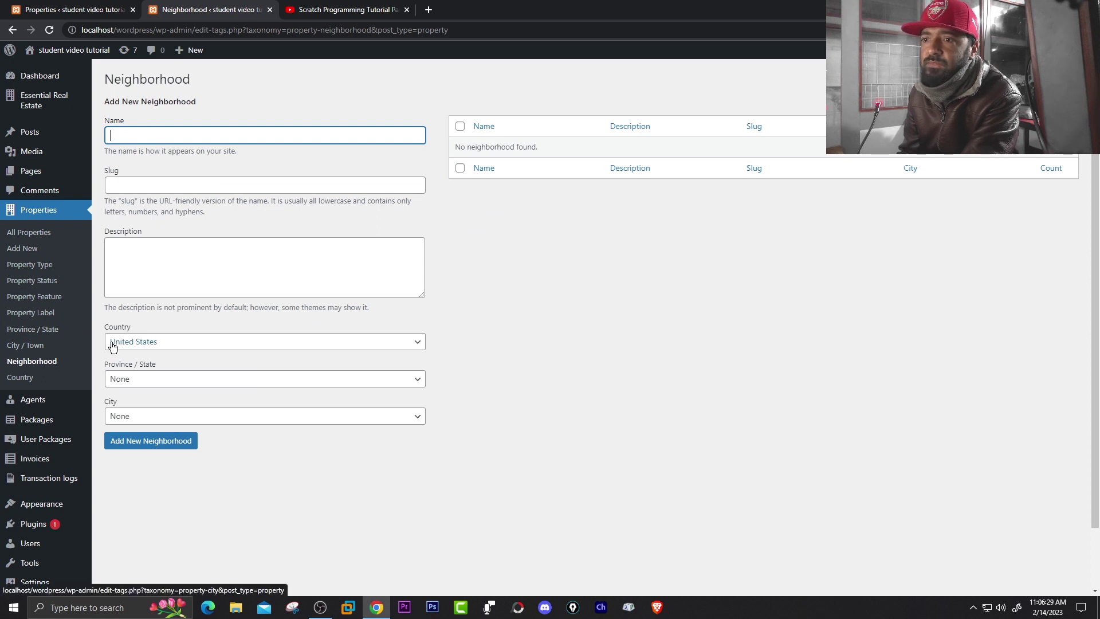
pyautogui.scroll(-1, 117, 351)
pyautogui.moveTo(37, 345)
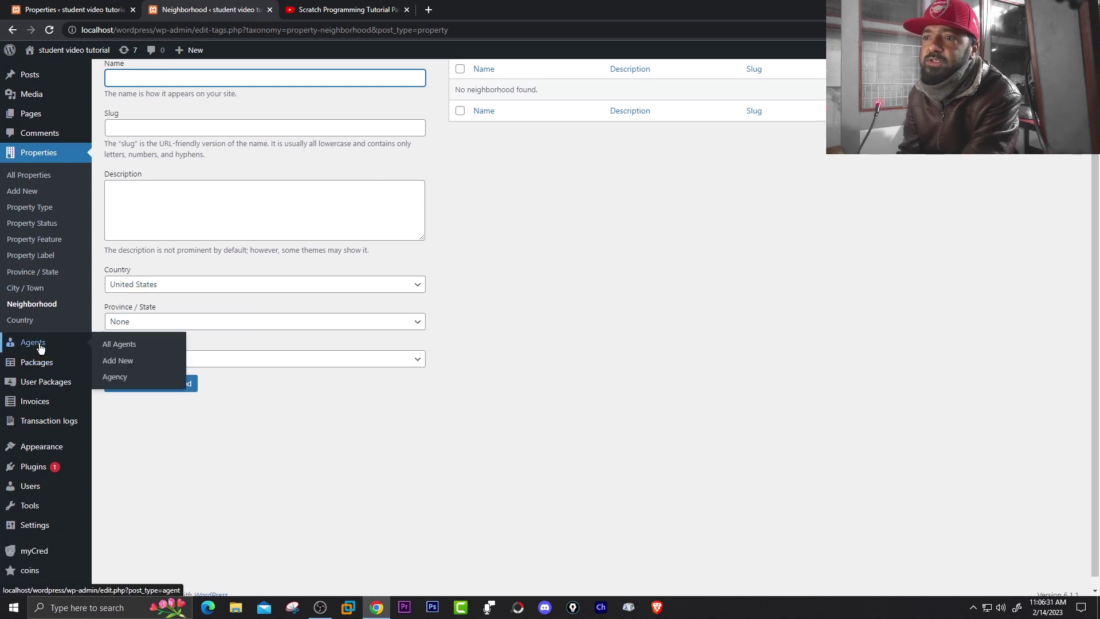
pyautogui.click(129, 344)
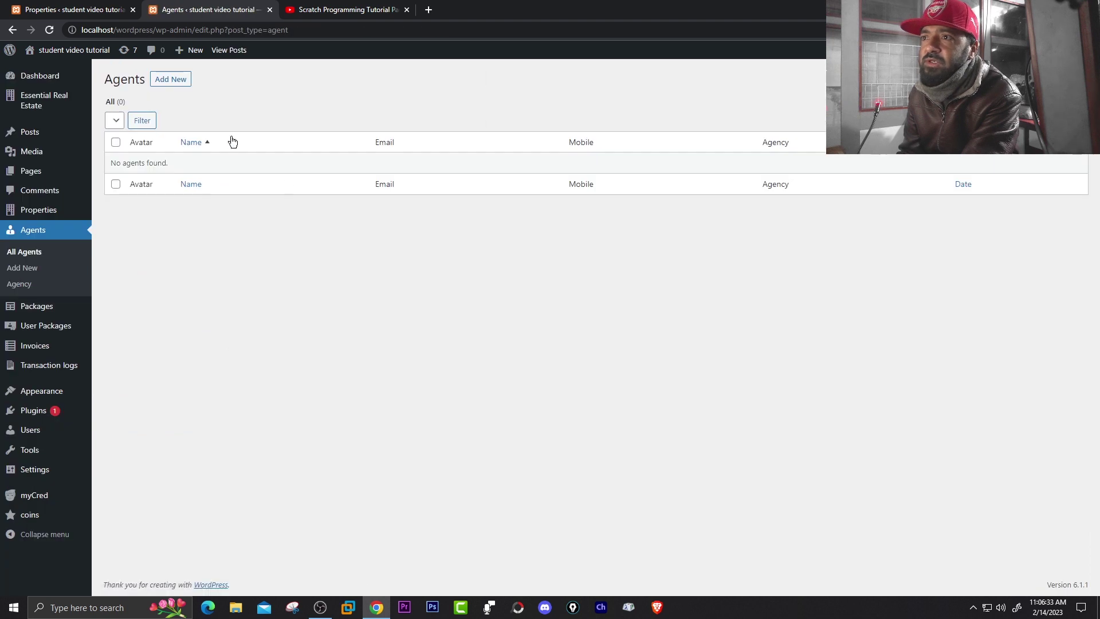
pyautogui.moveTo(173, 159); pyautogui.dragTo(99, 158)
pyautogui.click(285, 260)
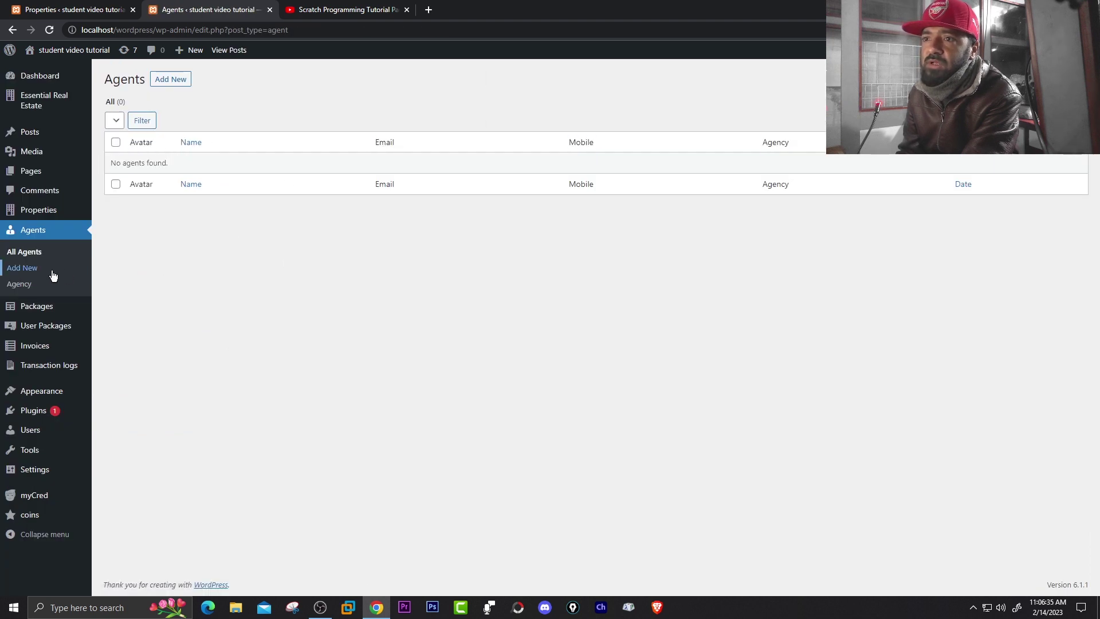
# Step: Start a new agent titled "test afg" and enter "kjgkjhjhkjh" as its main content
pyautogui.click(33, 273)
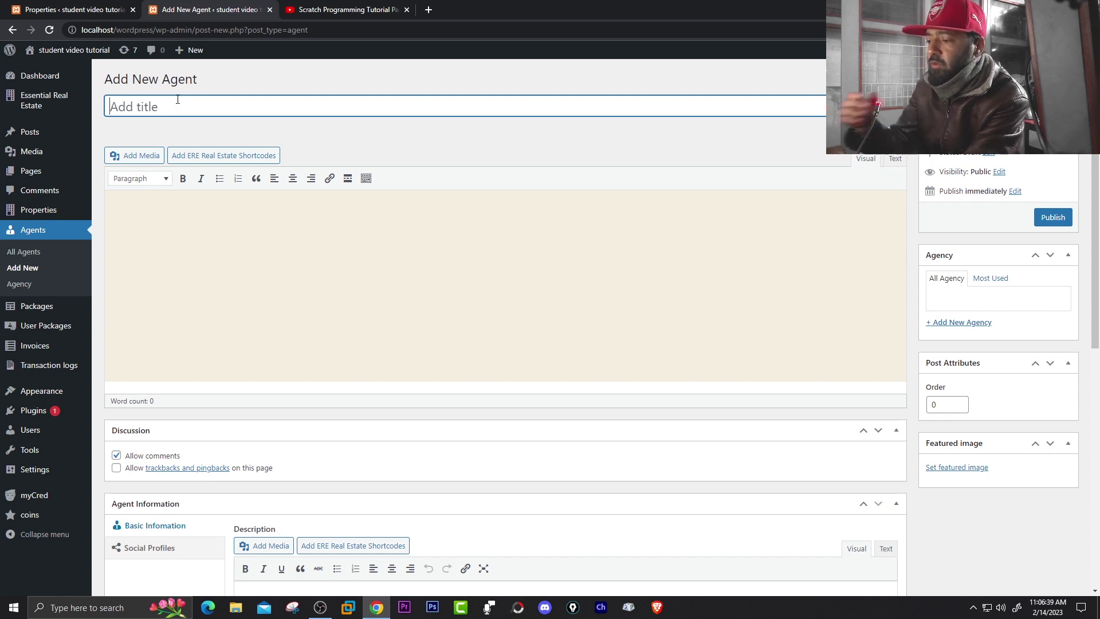
pyautogui.write('test ')
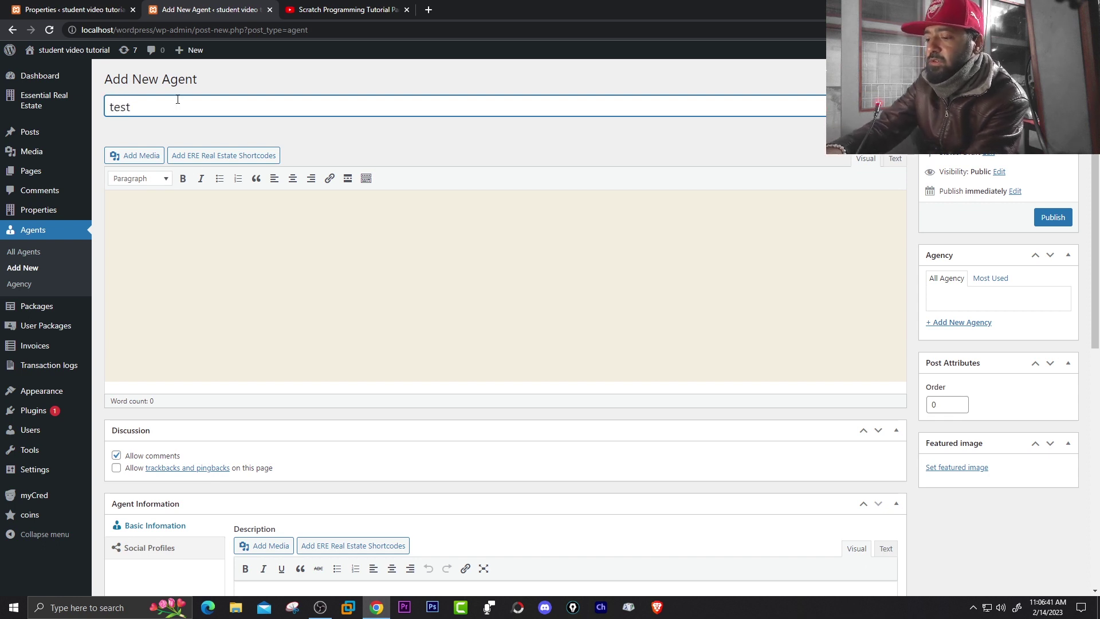
pyautogui.write('afg')
pyautogui.click(211, 287)
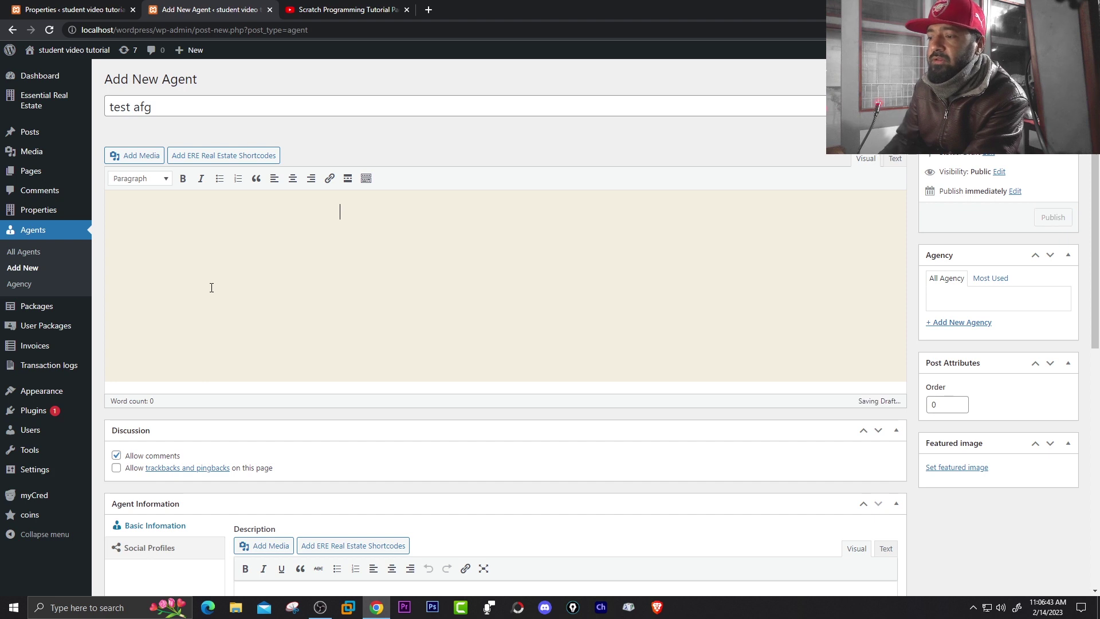
pyautogui.write('kjgkjhjhkjh')
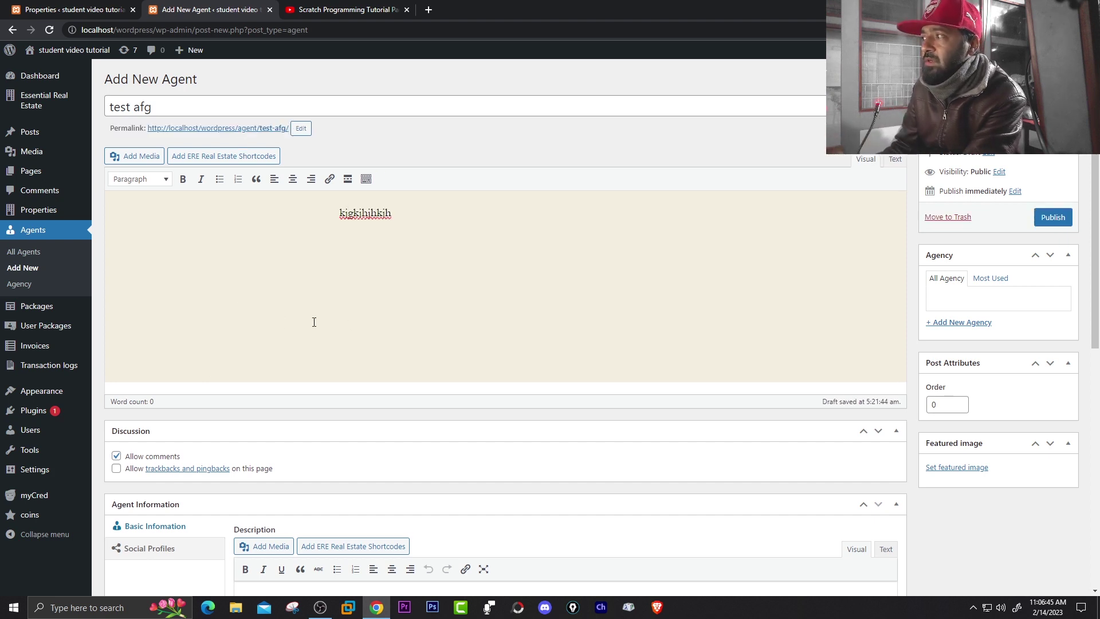
# Step: Enter "lllllll" as the description in the agent's basic information and publish the agent
pyautogui.scroll(-7, 370, 335)
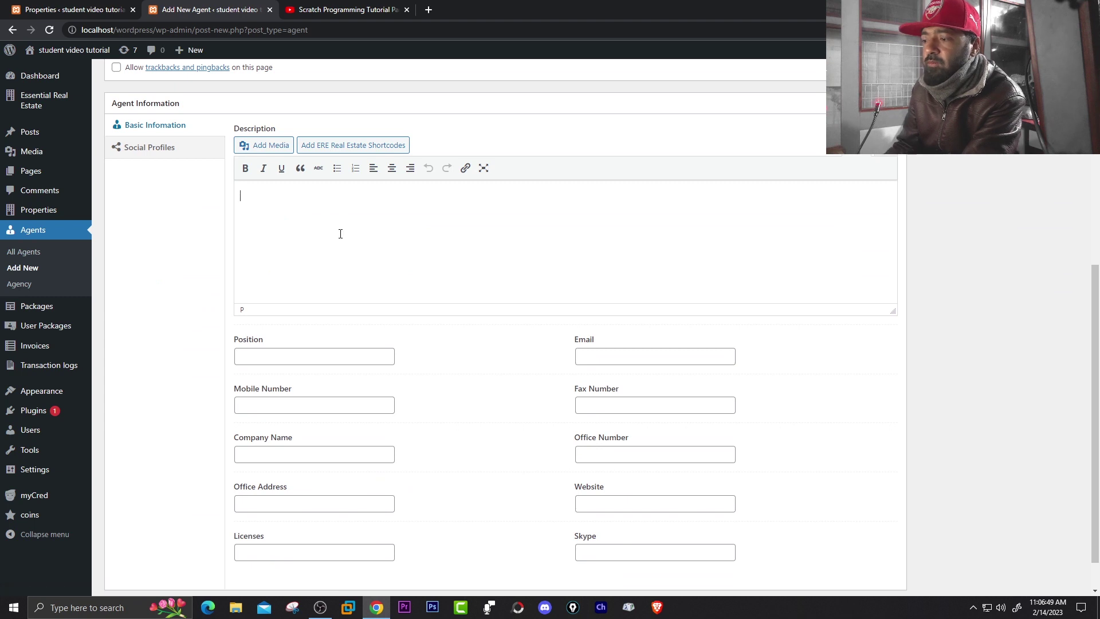
pyautogui.write('lllllll')
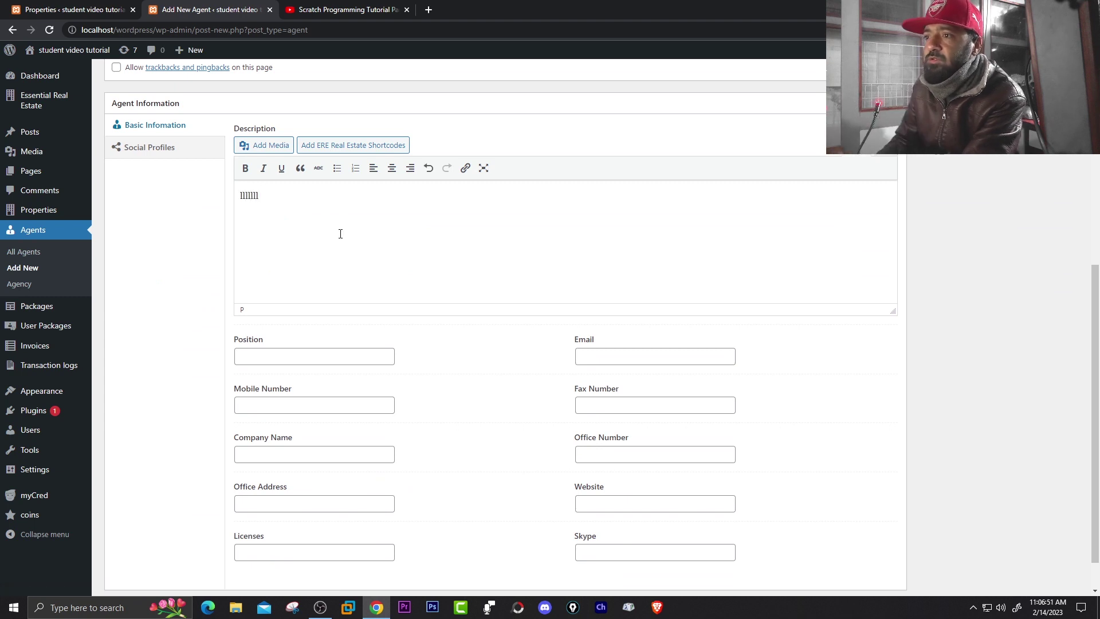
pyautogui.scroll(-1, 273, 325)
pyautogui.click(277, 315)
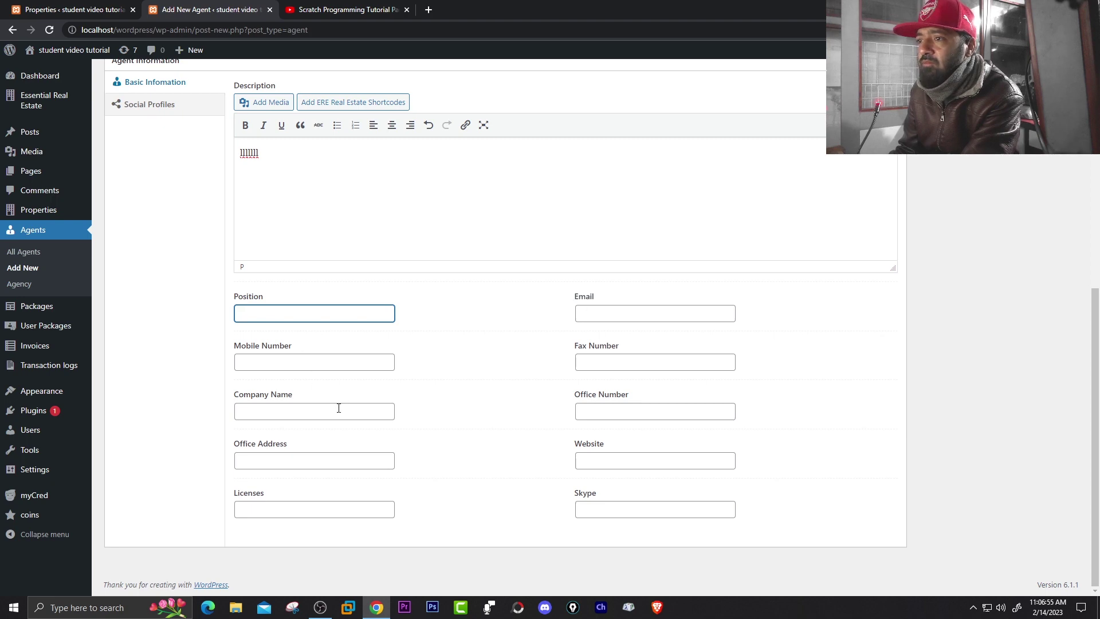
pyautogui.scroll(8, 313, 363)
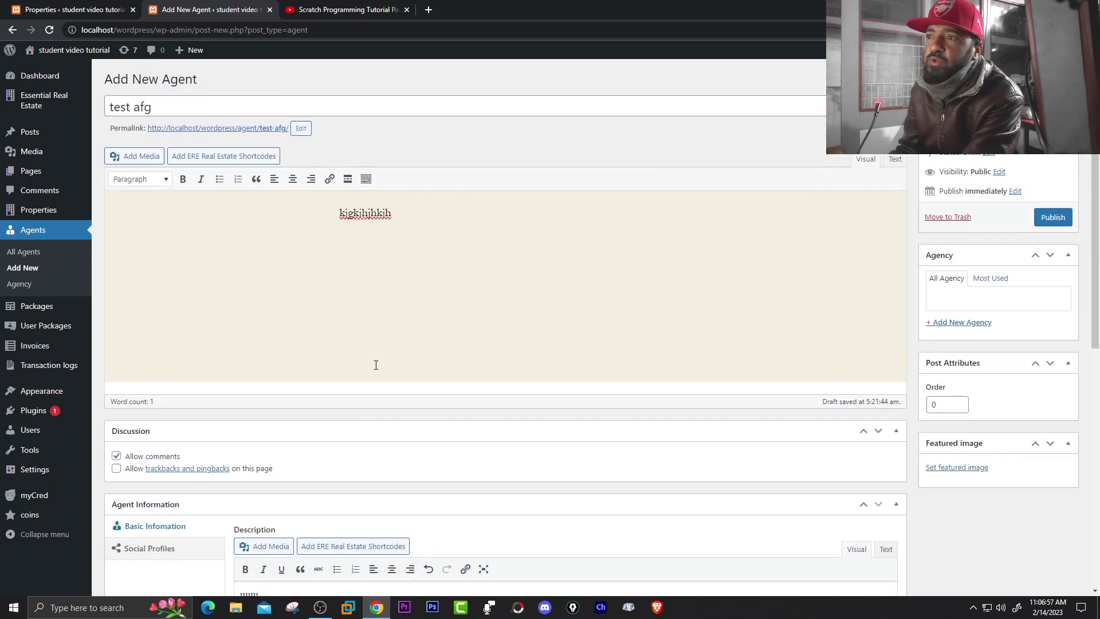
pyautogui.click(1058, 222)
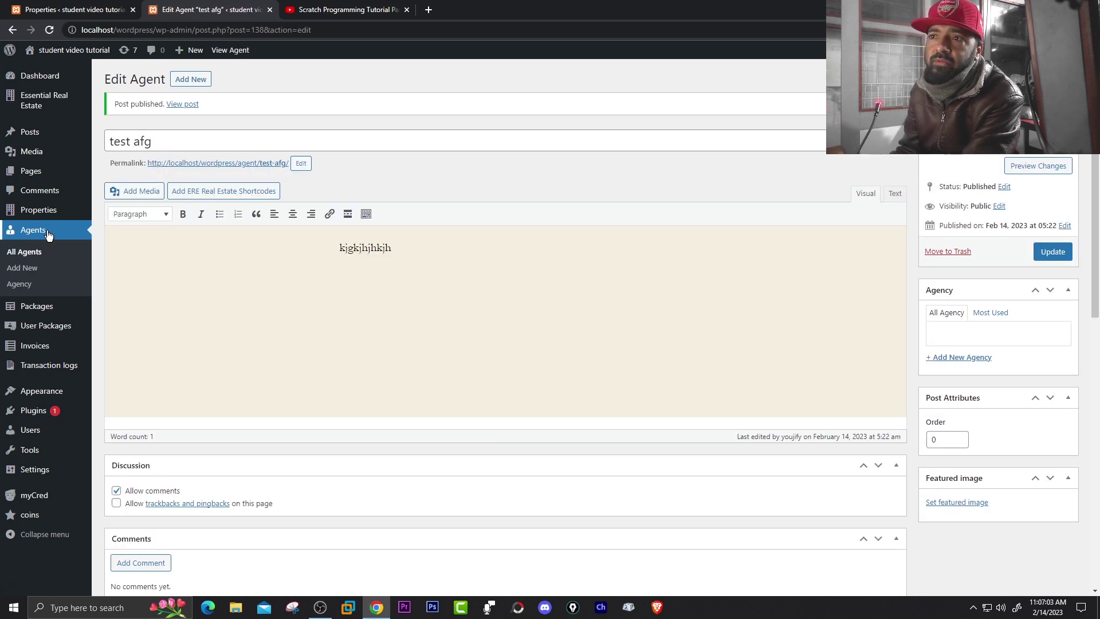
# Step: Open the property "new house on sale" for editing in a separate browser tab
pyautogui.moveTo(49, 213)
pyautogui.rightClick(115, 210)
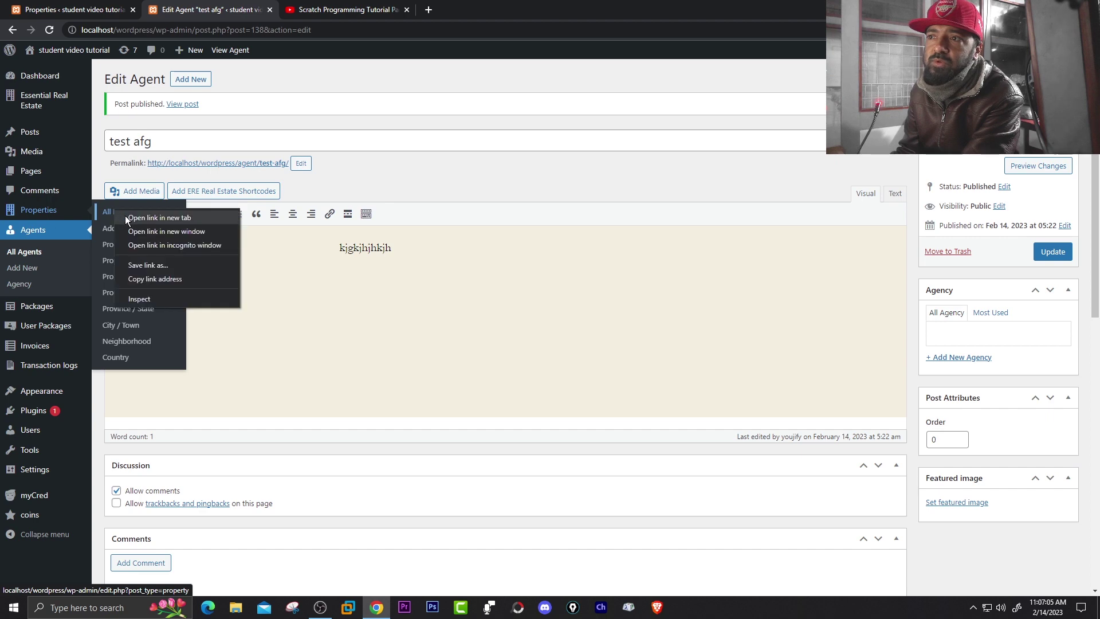
pyautogui.click(128, 218)
pyautogui.click(344, 9)
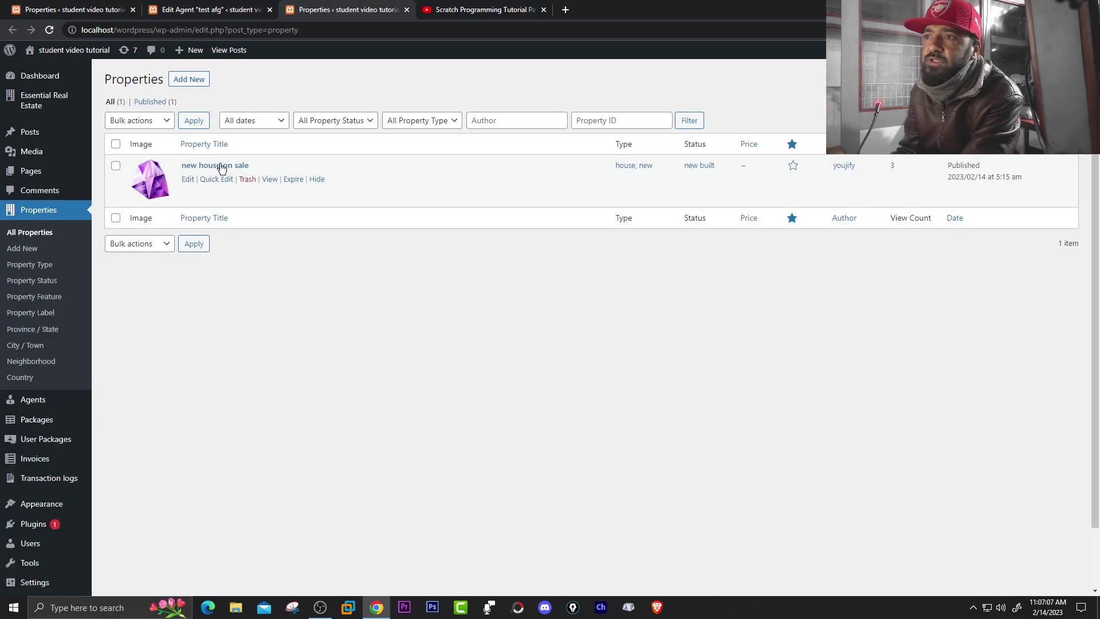
pyautogui.click(189, 179)
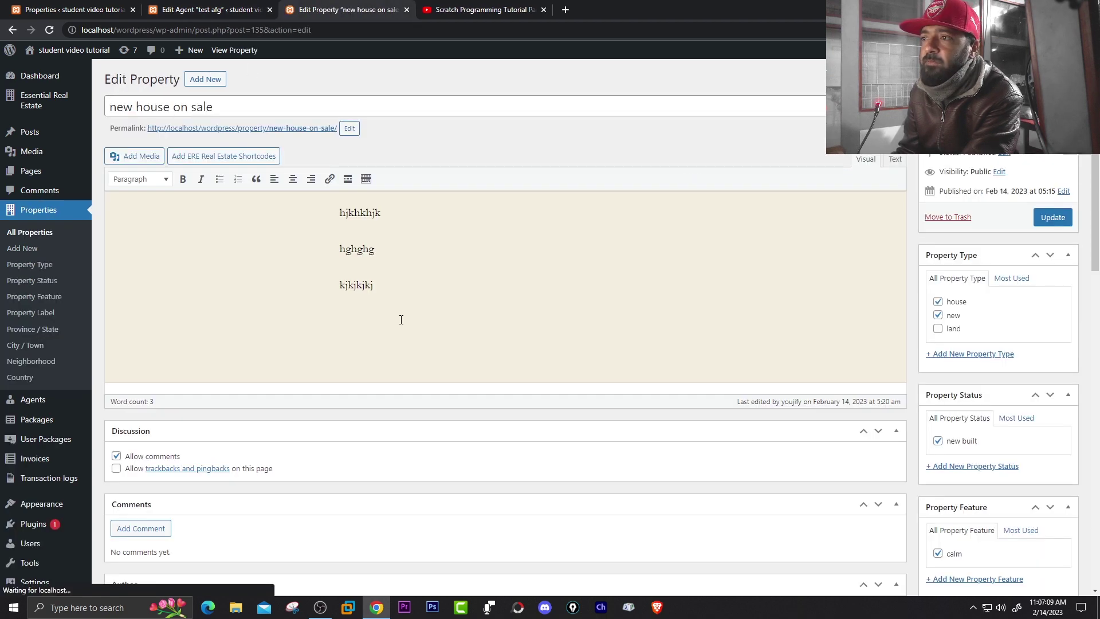
# Step: Set the property's contact box to show agent information, select the agent "test afg", and update the listing
pyautogui.scroll(-9, 410, 320)
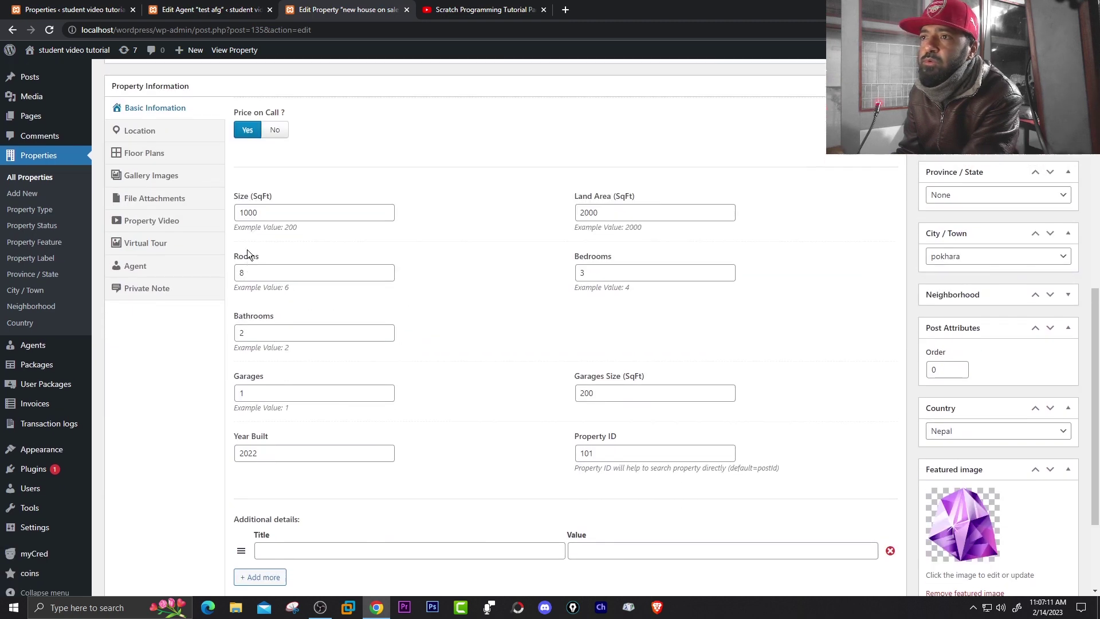
pyautogui.click(164, 311)
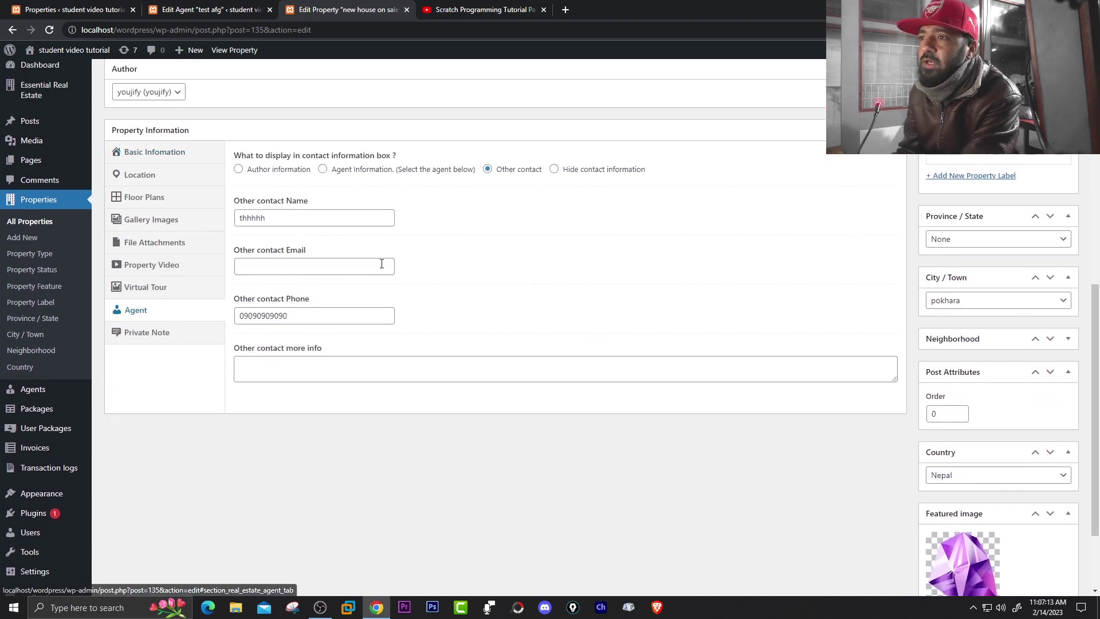
pyautogui.click(323, 170)
pyautogui.click(384, 216)
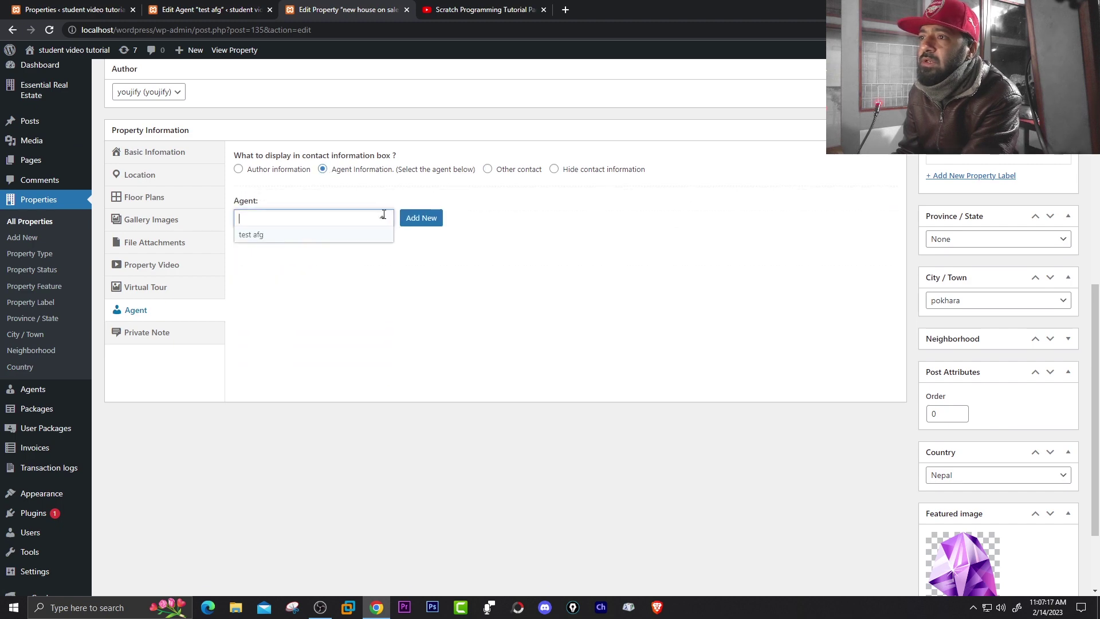
pyautogui.click(249, 236)
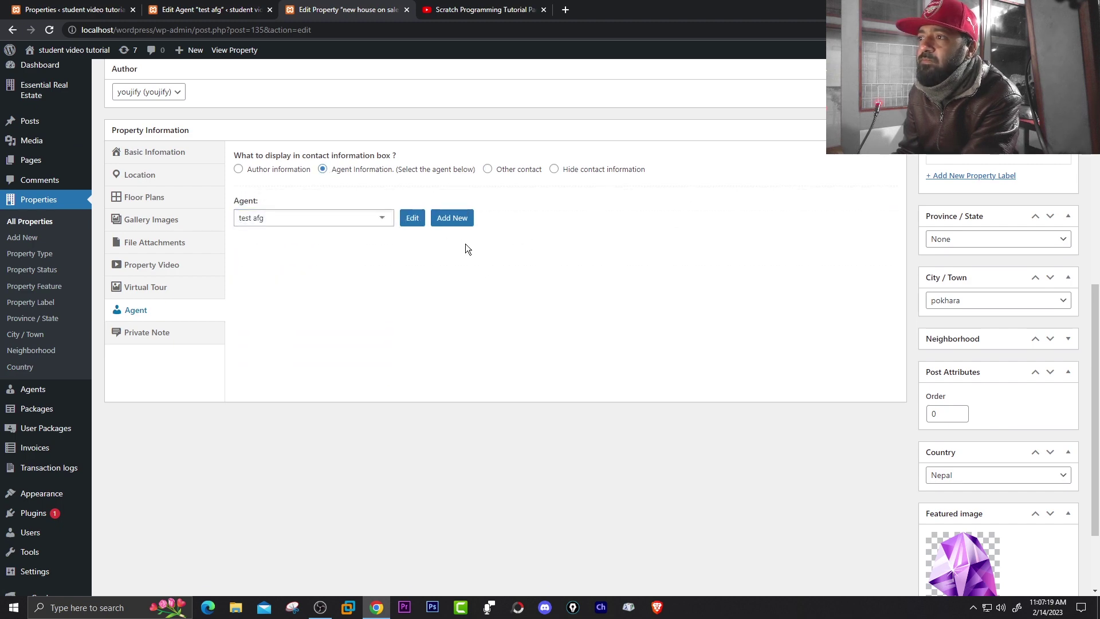
pyautogui.scroll(9, 1023, 189)
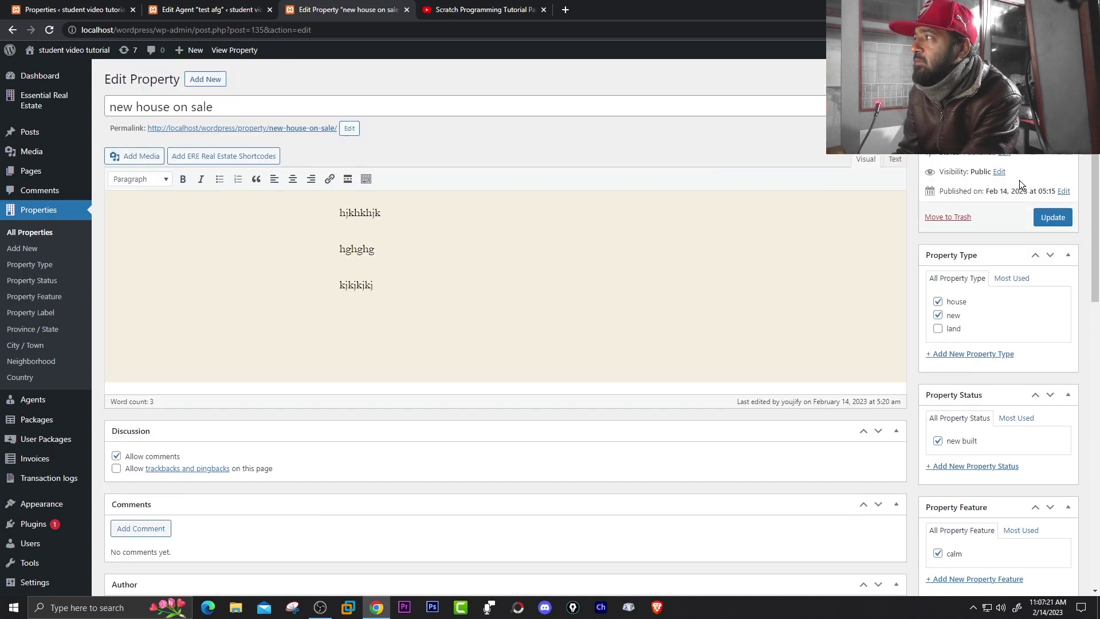
pyautogui.click(1048, 219)
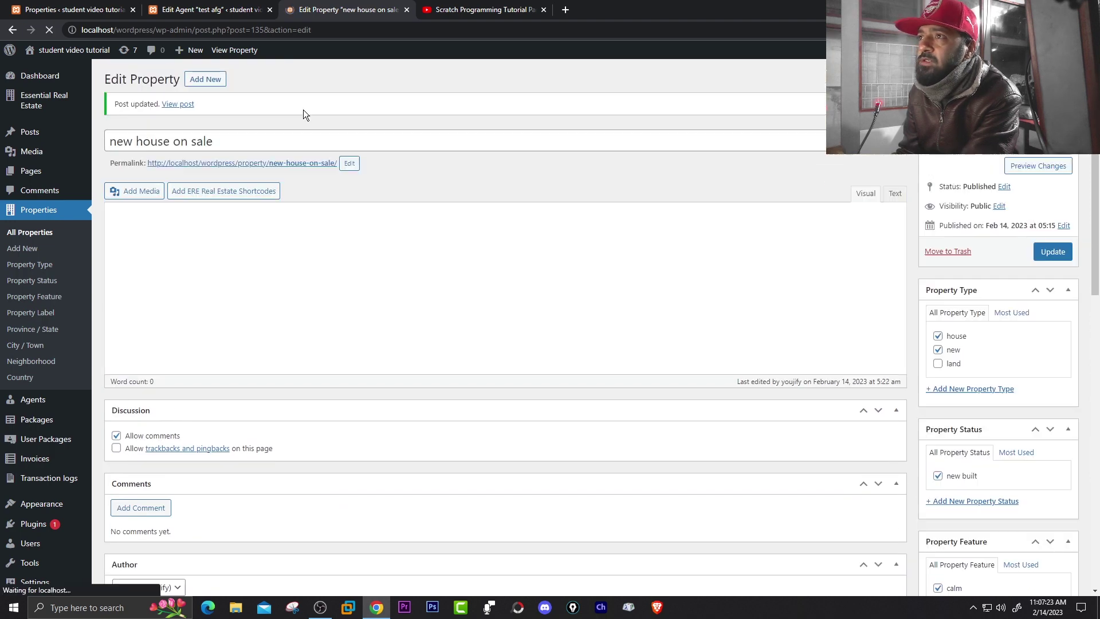
# Step: Open the live property page in a new tab and check the agent shown in its Contact section
pyautogui.rightClick(243, 163)
pyautogui.click(275, 172)
pyautogui.click(434, 8)
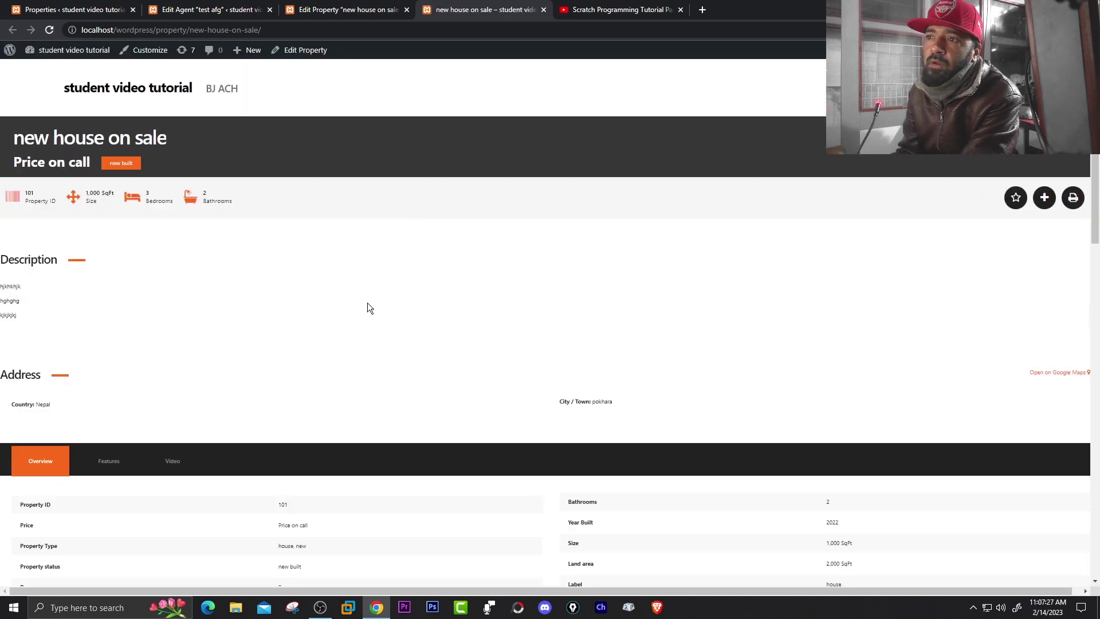
pyautogui.scroll(-3, 368, 307)
pyautogui.scroll(-2, 368, 307)
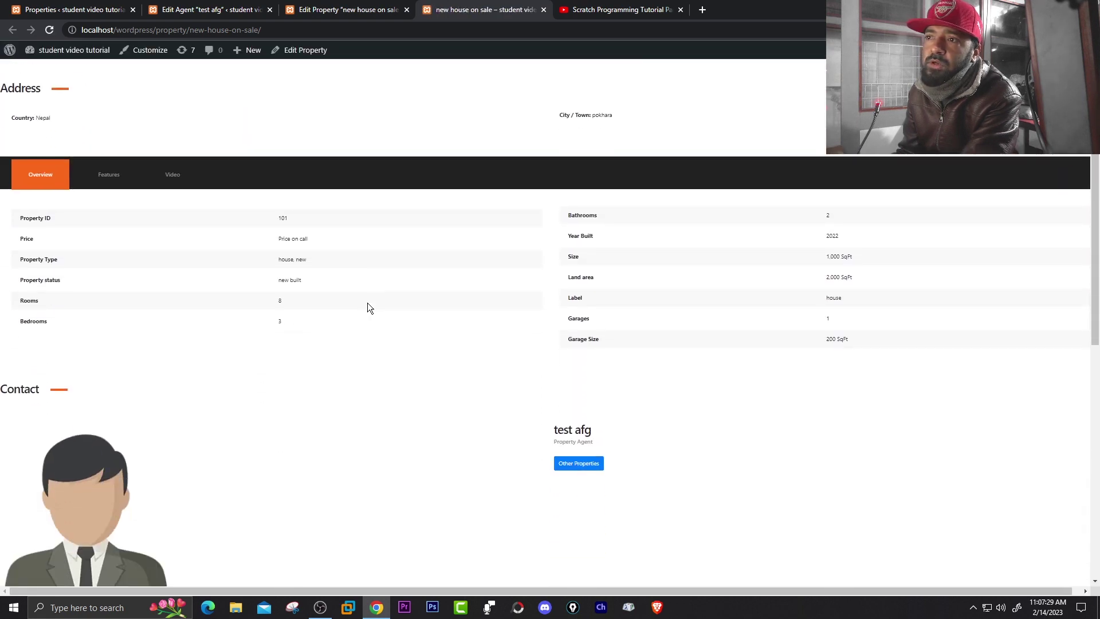
pyautogui.scroll(-3, 368, 308)
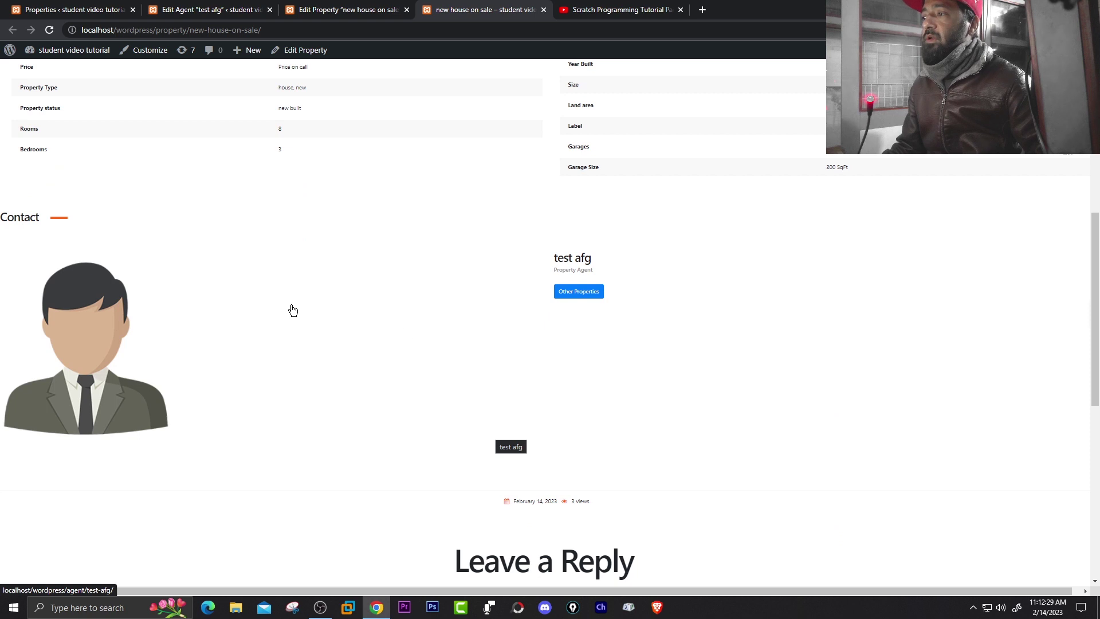
pyautogui.moveTo(546, 256); pyautogui.dragTo(620, 256)
pyautogui.click(620, 267)
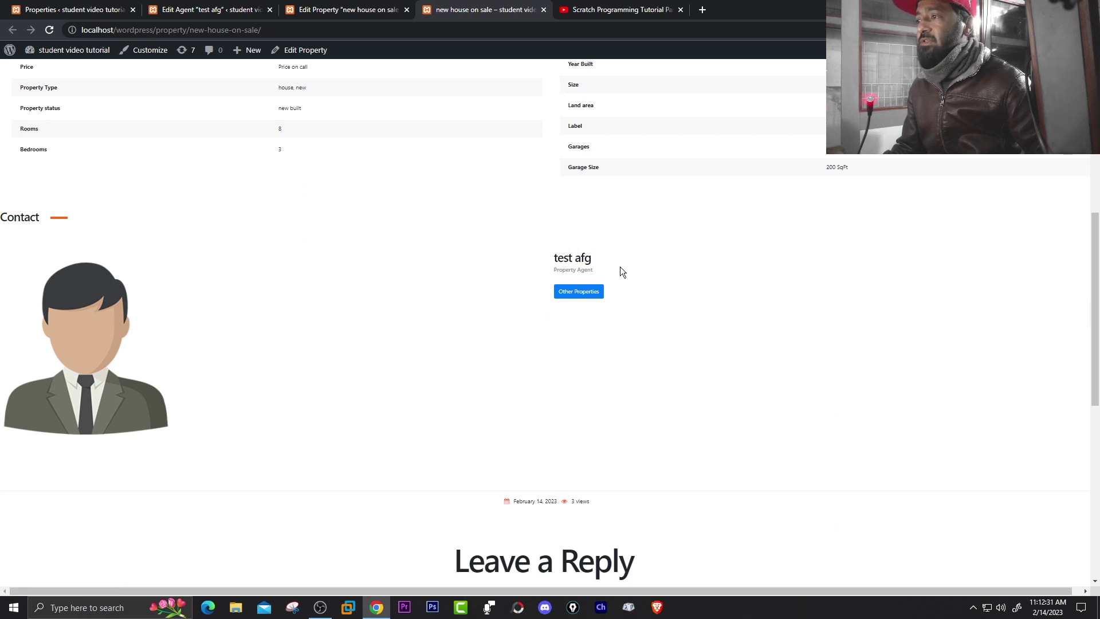
pyautogui.moveTo(548, 275); pyautogui.dragTo(649, 284)
pyautogui.click(649, 284)
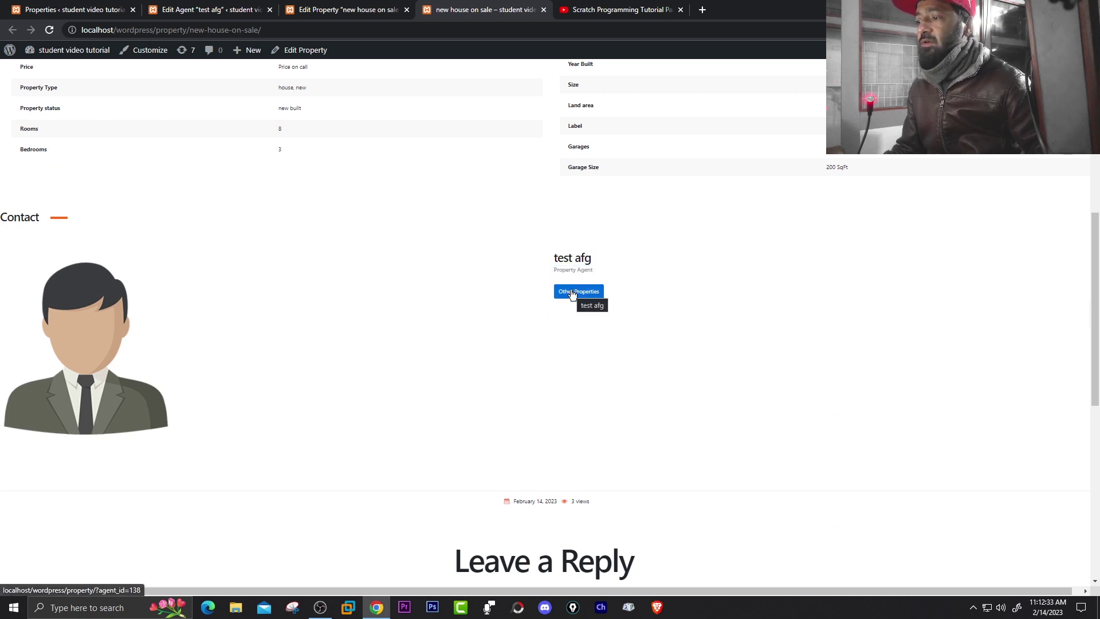
# Step: Set bag-147782_960_720.webp from the media library as the "test afg" agent's featured image and update the agent
pyautogui.click(204, 11)
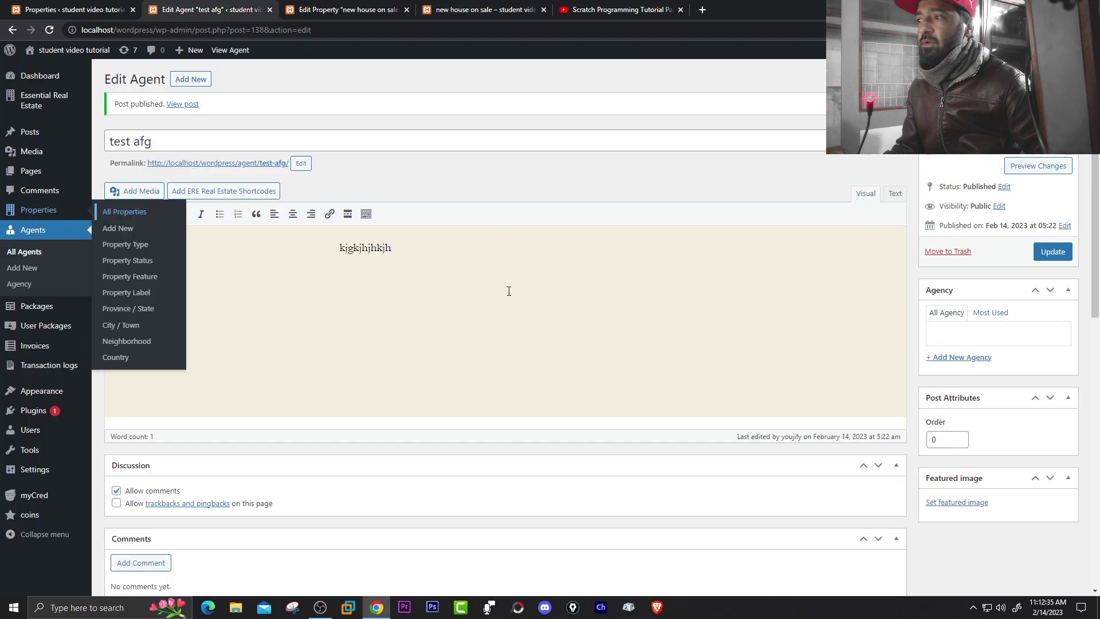
pyautogui.scroll(-3, 554, 298)
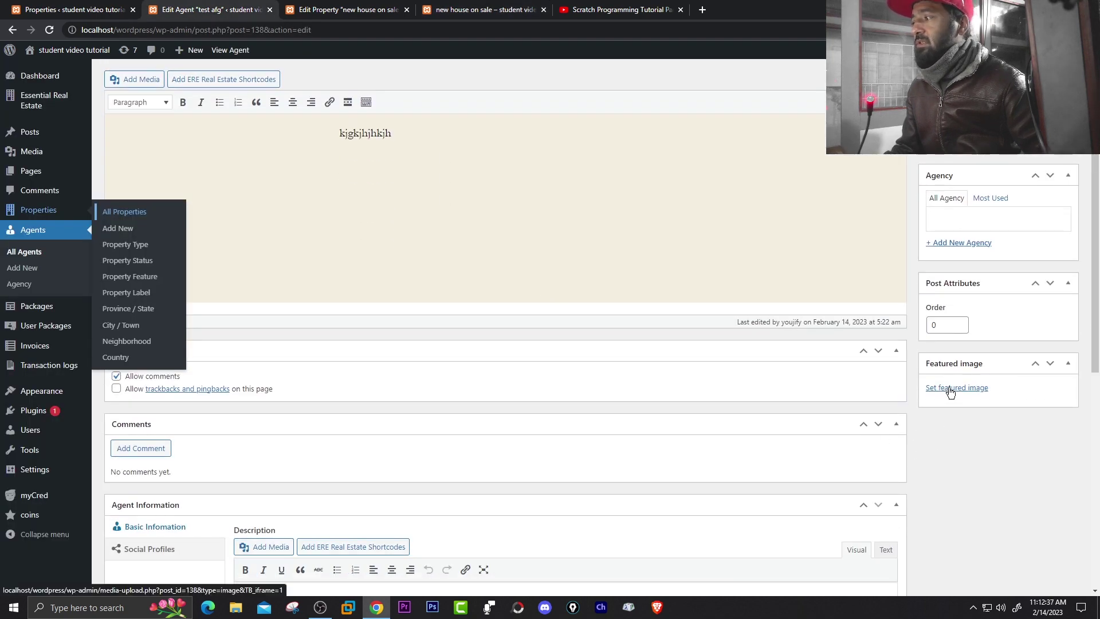
pyautogui.click(948, 390)
pyautogui.click(172, 195)
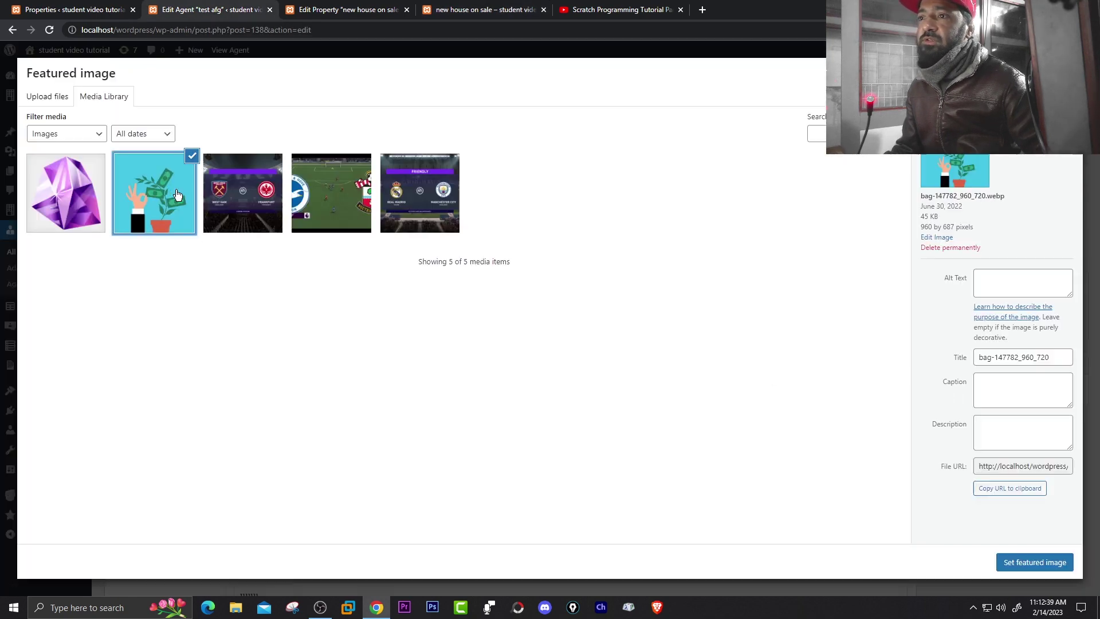
pyautogui.click(1025, 562)
pyautogui.click(993, 164)
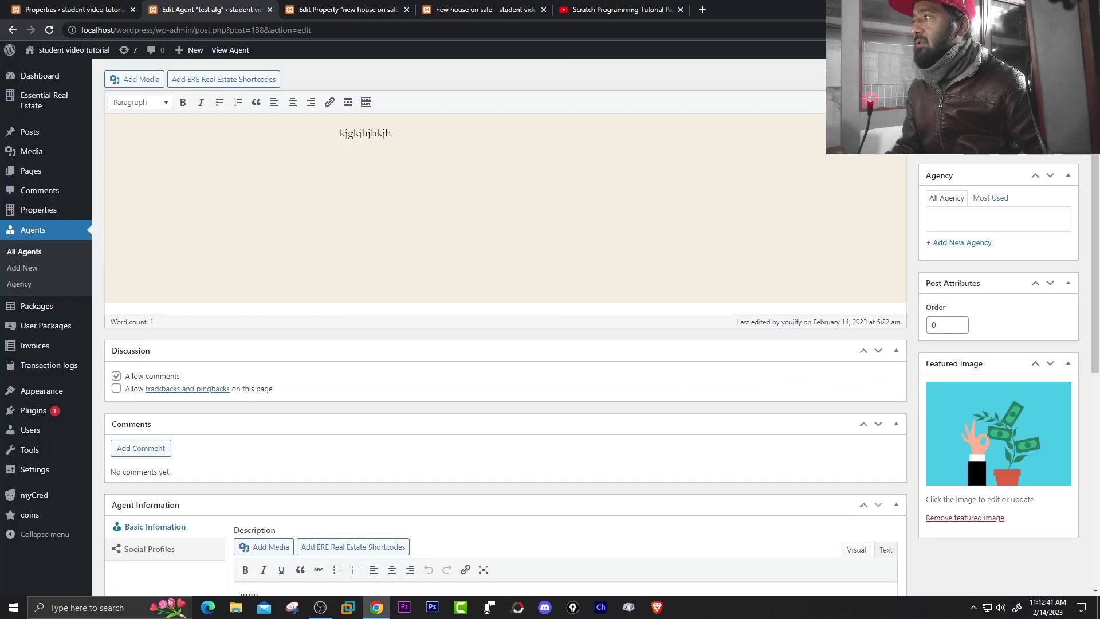
# Step: Reload the live property page and check the agent's picture in the Contact section
pyautogui.click(493, 9)
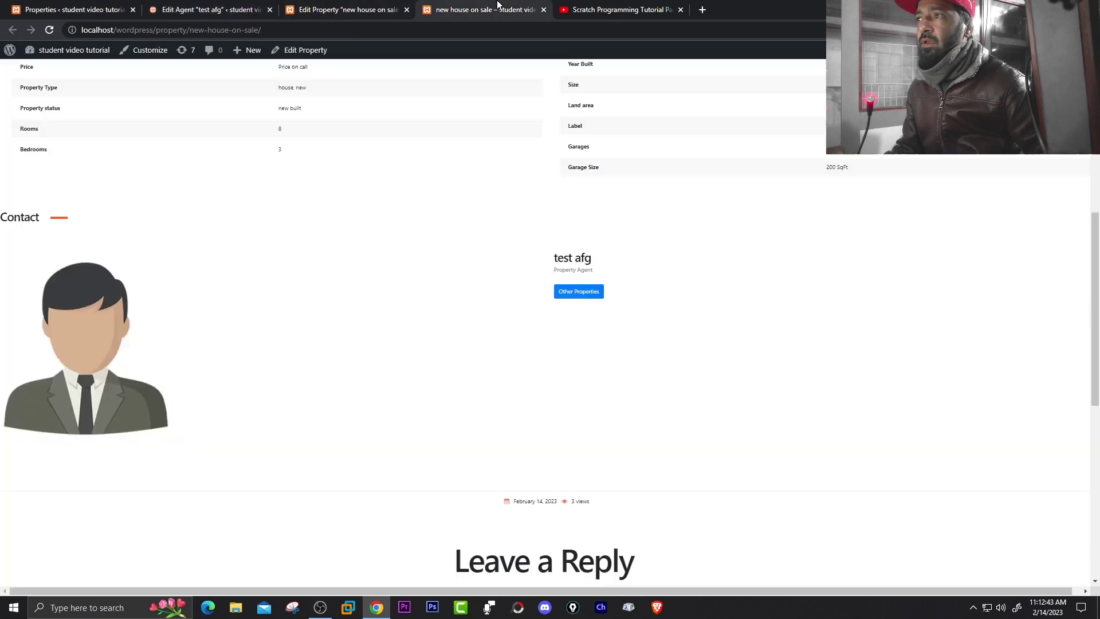
pyautogui.rightClick(496, 10)
pyautogui.click(521, 68)
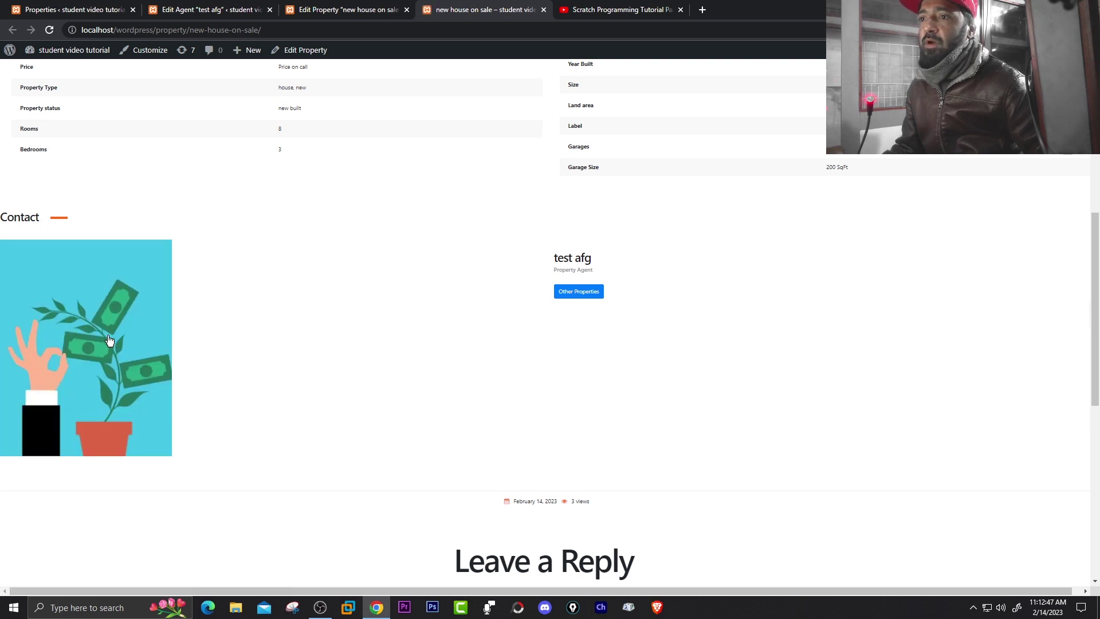
# Step: View the list of all packages in the admin area and open the form for a new package
pyautogui.click(218, 10)
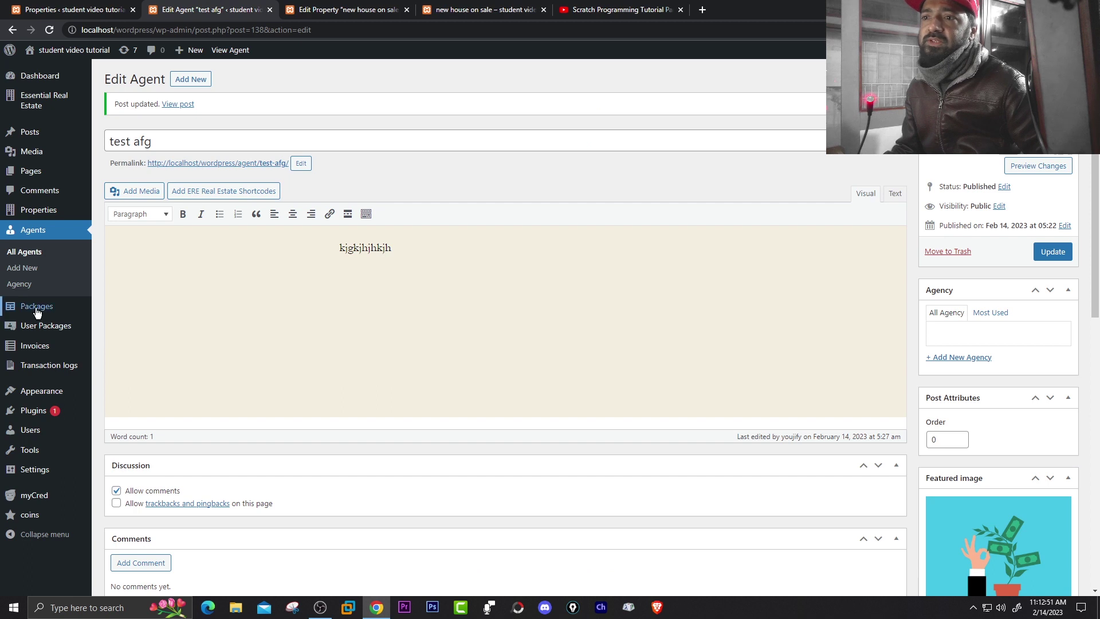
pyautogui.moveTo(39, 312)
pyautogui.click(124, 310)
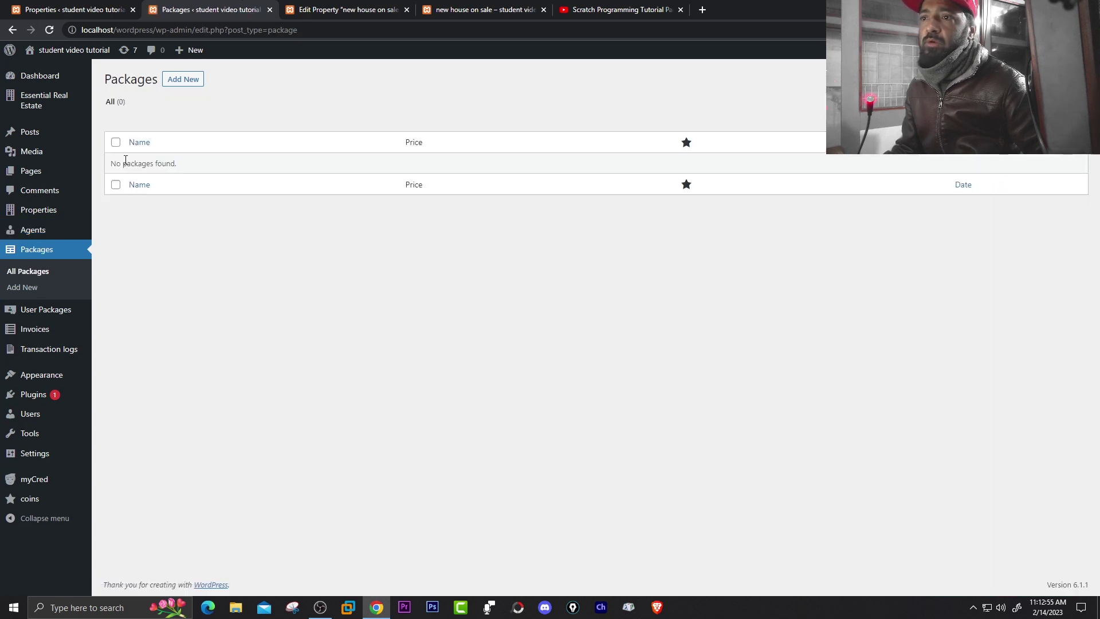
pyautogui.click(38, 287)
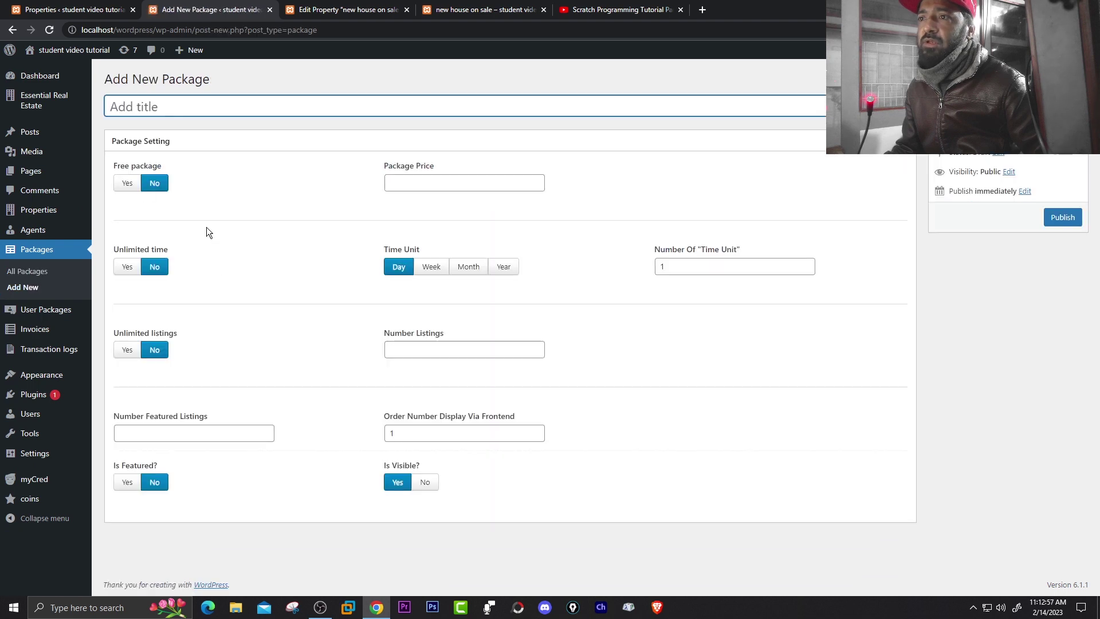